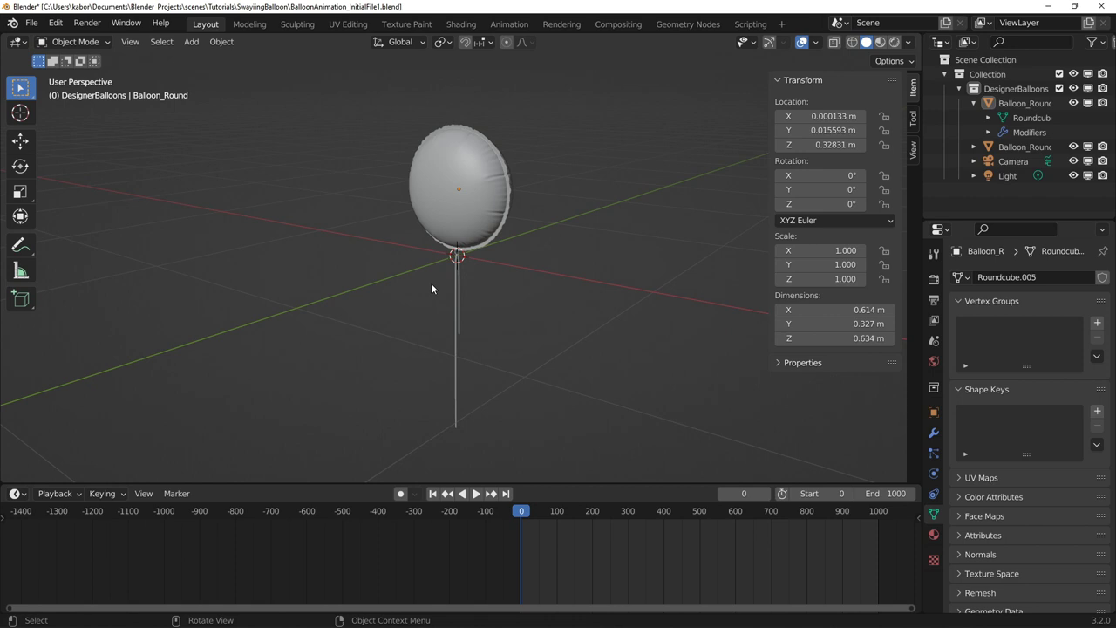
- Inspect the separate balloon and ribbon objects, and play the finished swaying animation in the final 60 fps file
left_click(443, 195)
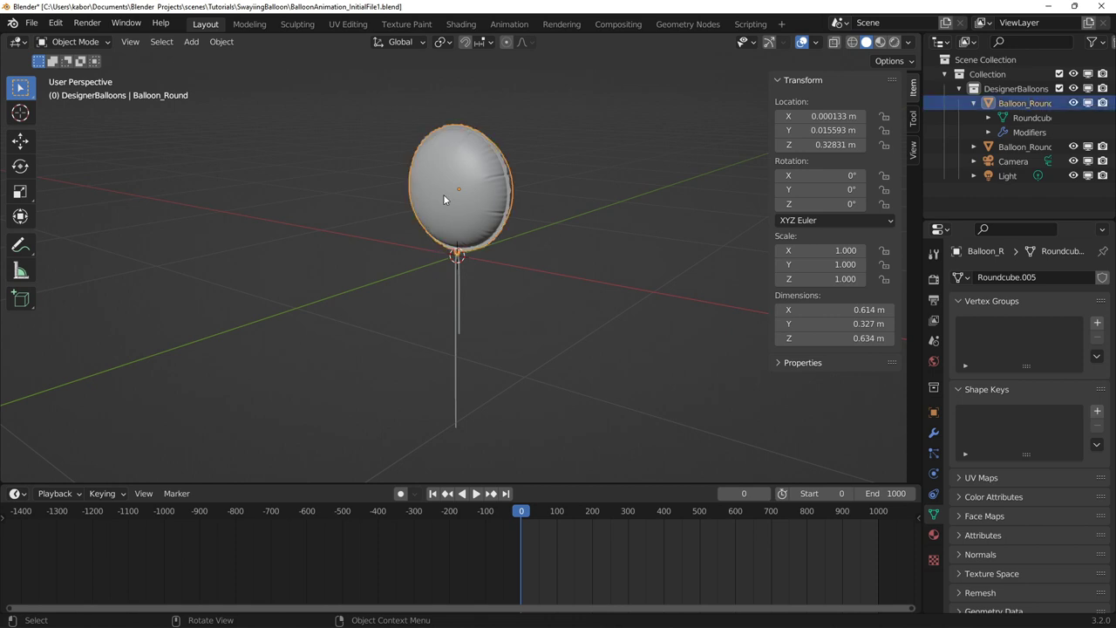
left_click(457, 286)
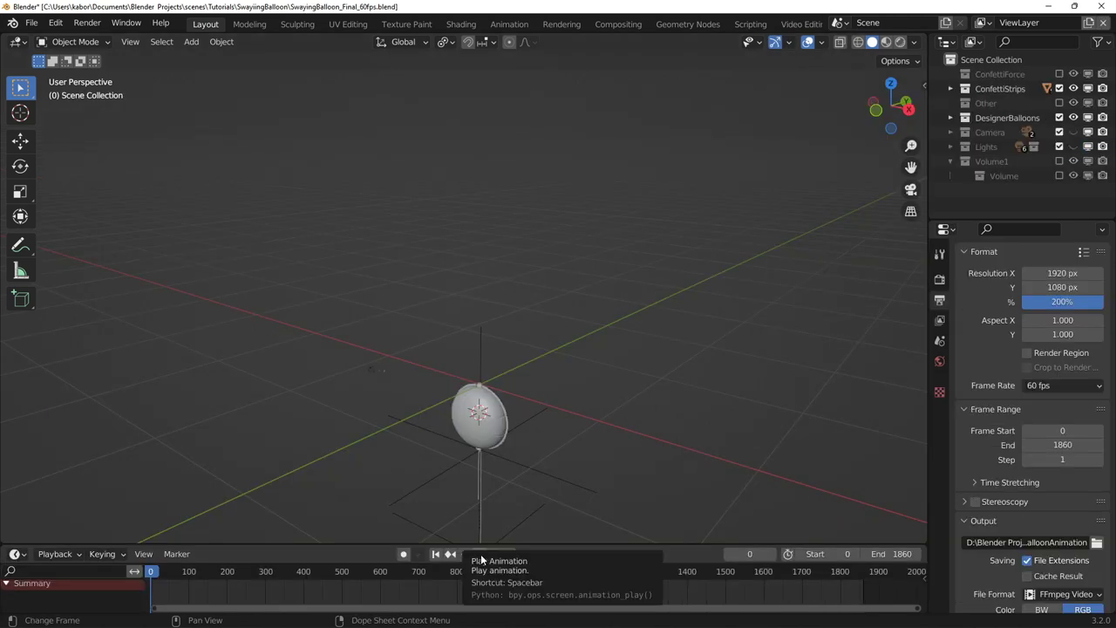
left_click(481, 559)
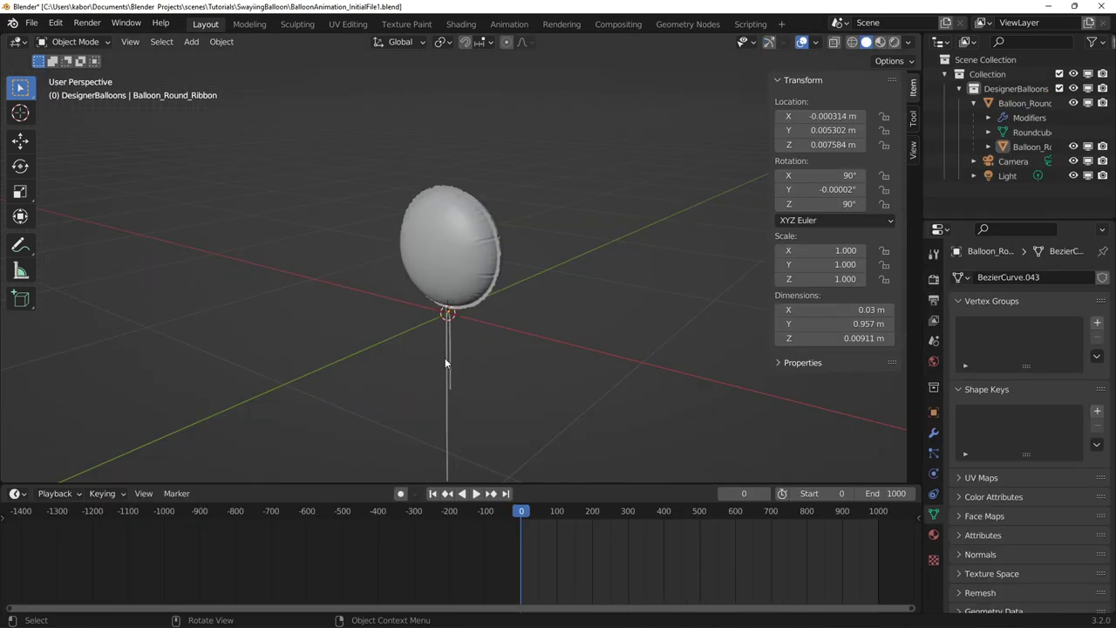
- Parent the ribbon to the balloon using Object (Keep Transform)
left_click(446, 361)
left_click(458, 245, "shift")
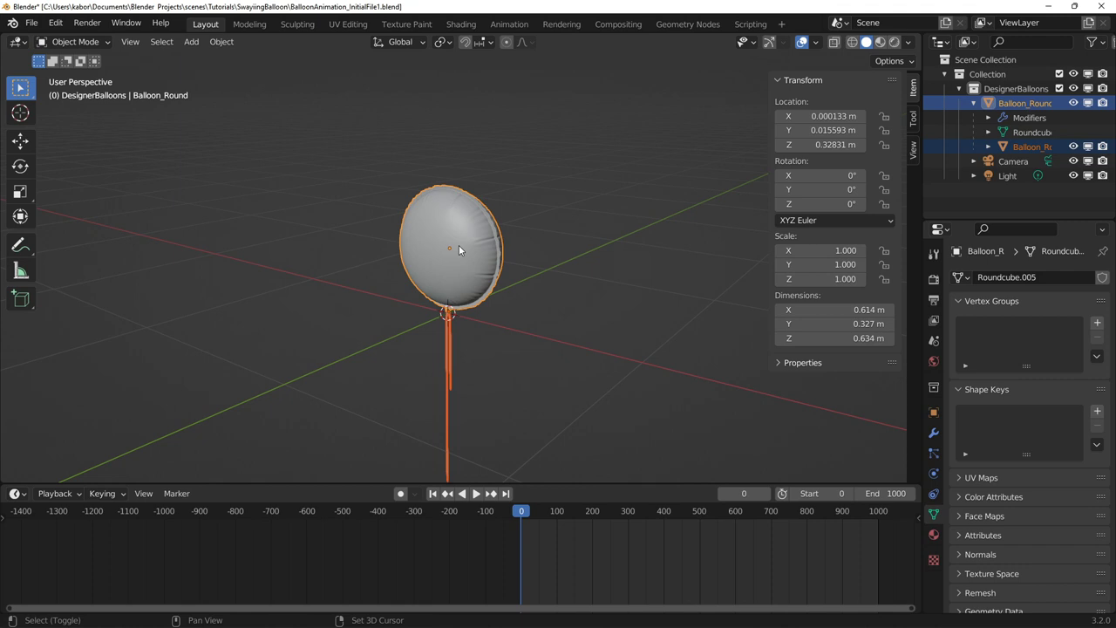
key("ctrl+p")
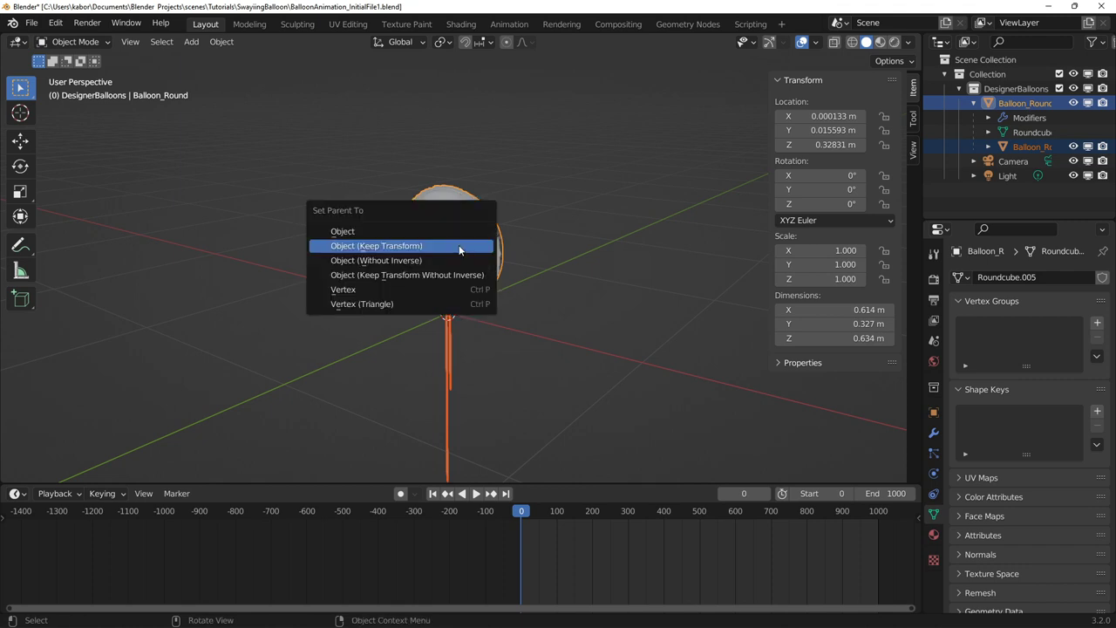
left_click(459, 245)
left_click(459, 245)
- Test the ribbon's parenting by moving the balloon along Z and rotating it about global Y, cancelling both transforms
key("g")
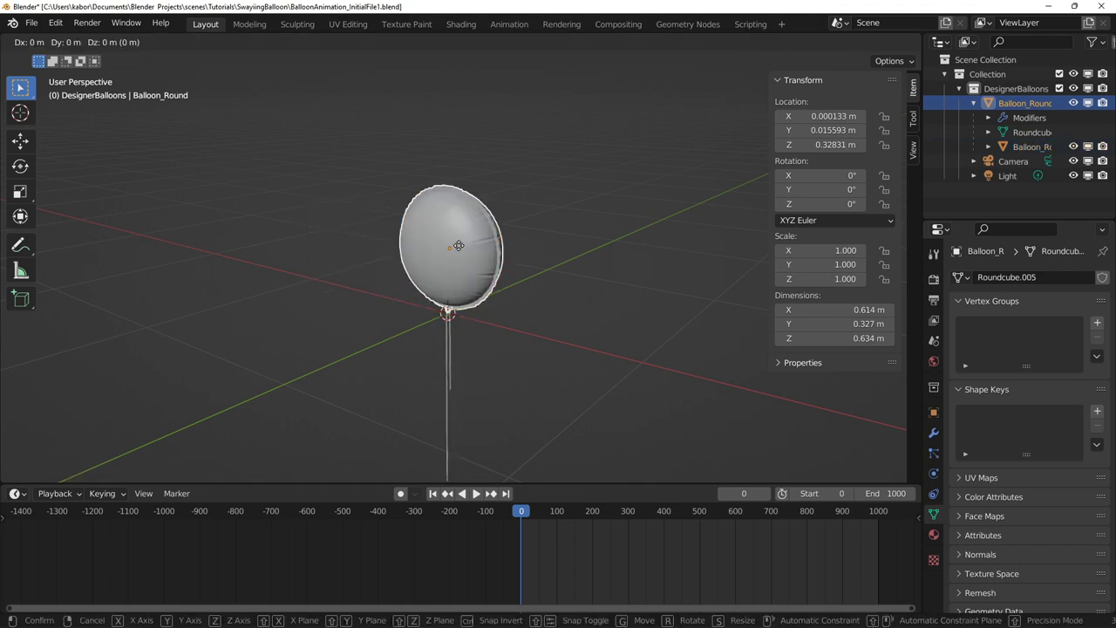
key("z")
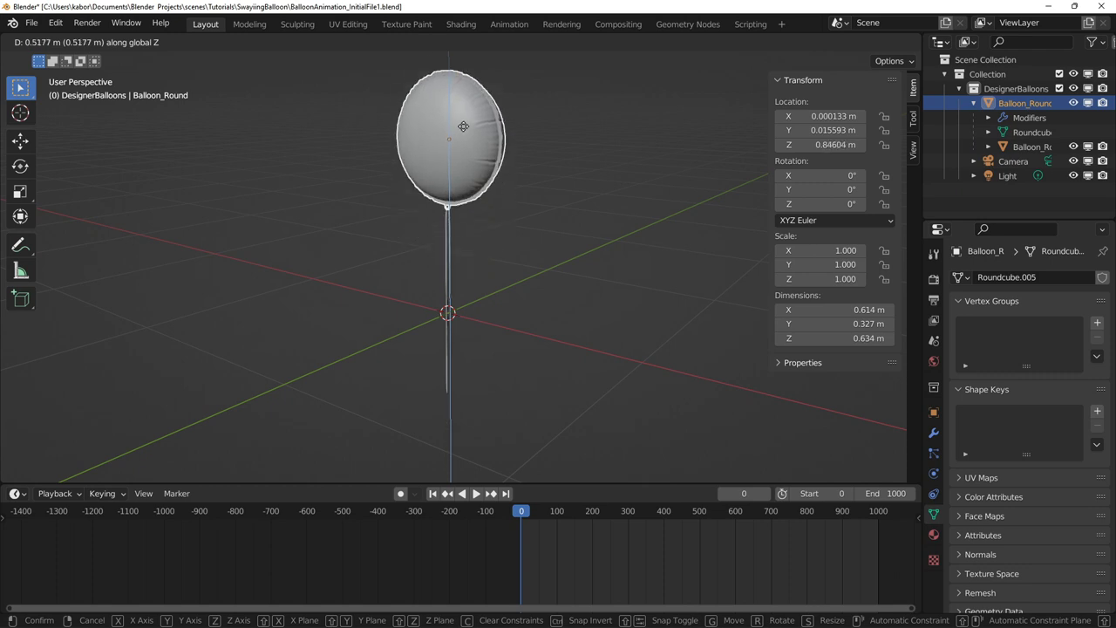
key("Escape")
middle_click_drag(488, 244, 554, 252)
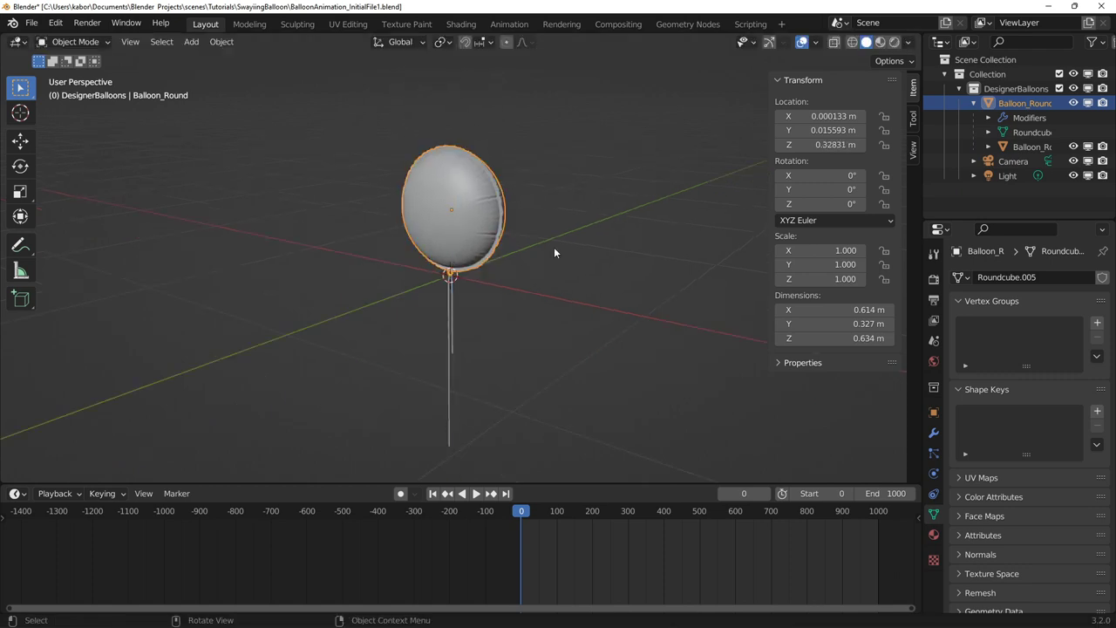
key("r")
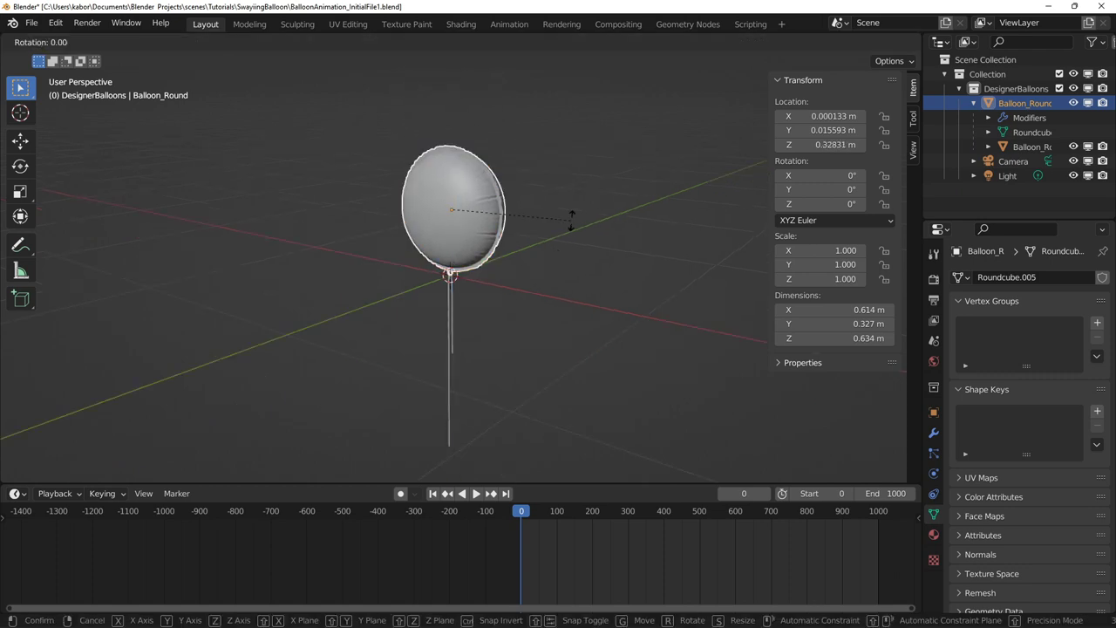
key("y")
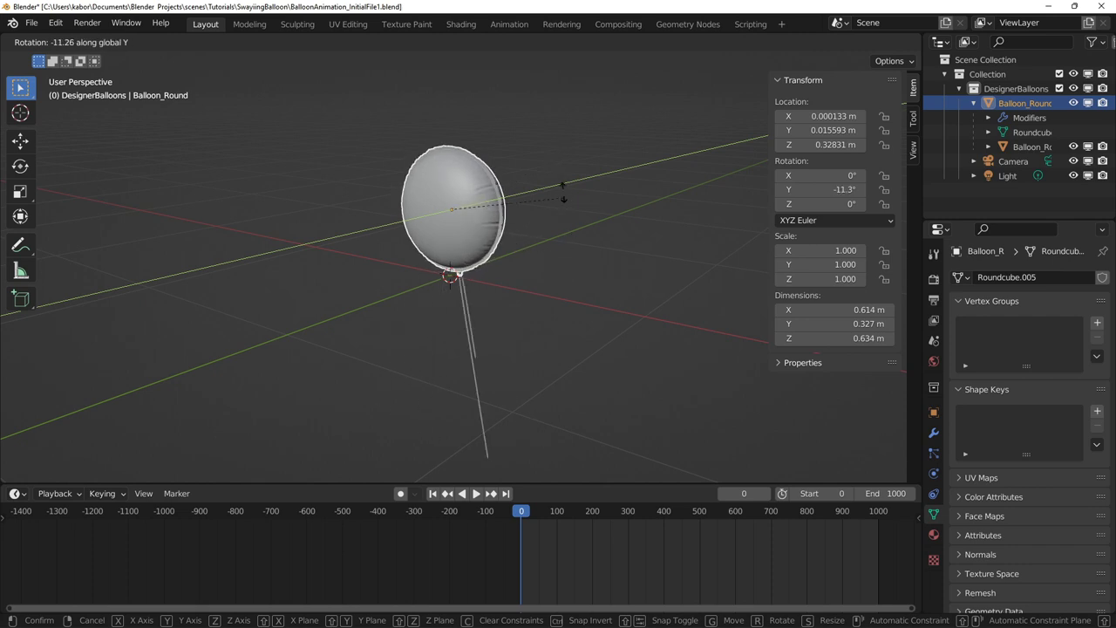
right_click(571, 277)
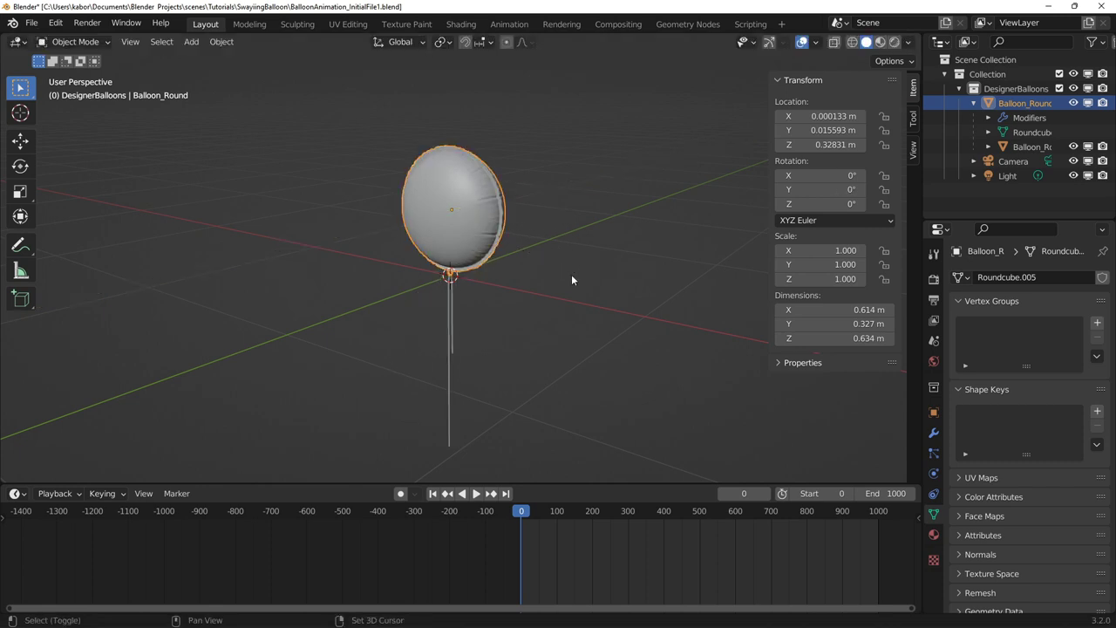
middle_click_drag(572, 279, 573, 304)
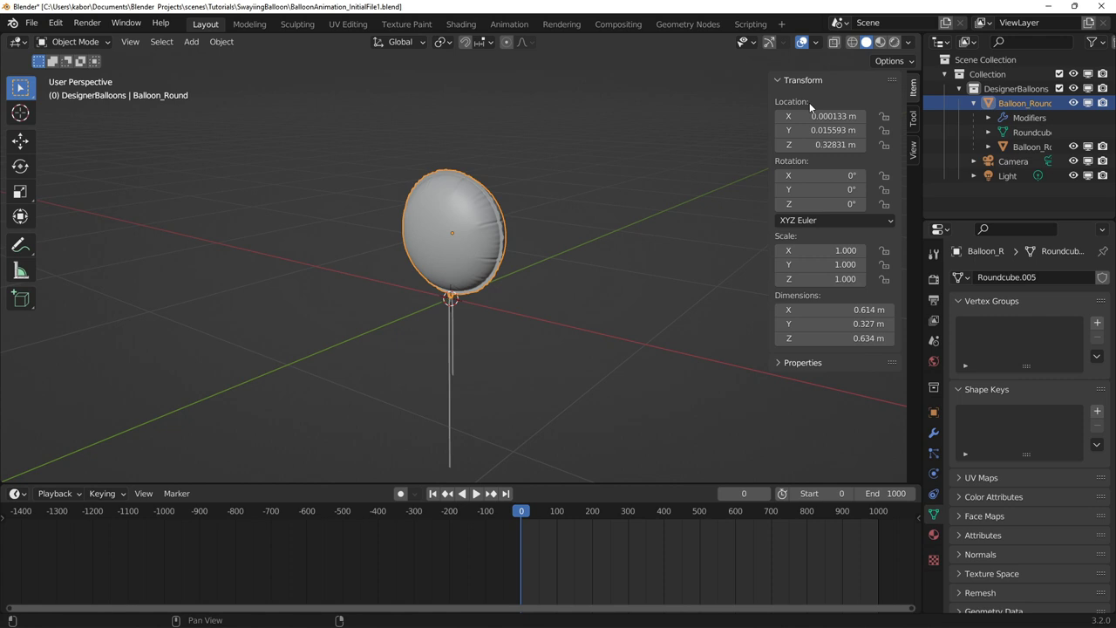
- Move only the balloon's origin down along Z to the ribbon's lower end, about -0.97 m, and test a rotation around it
left_click(896, 62)
left_click(886, 105)
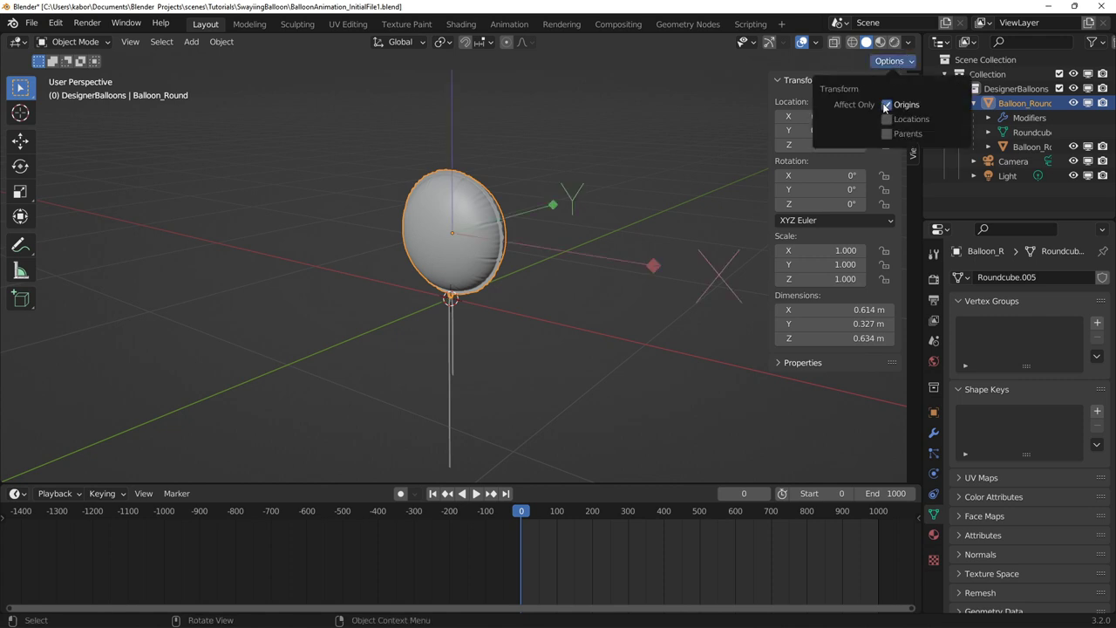
left_click(885, 134)
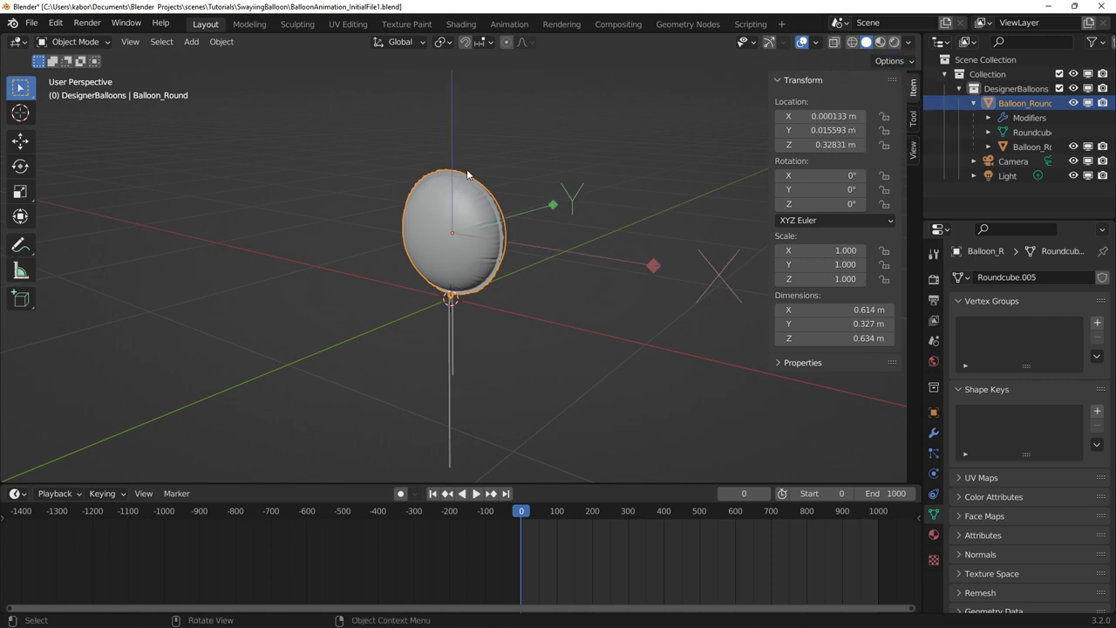
key("g")
key("z")
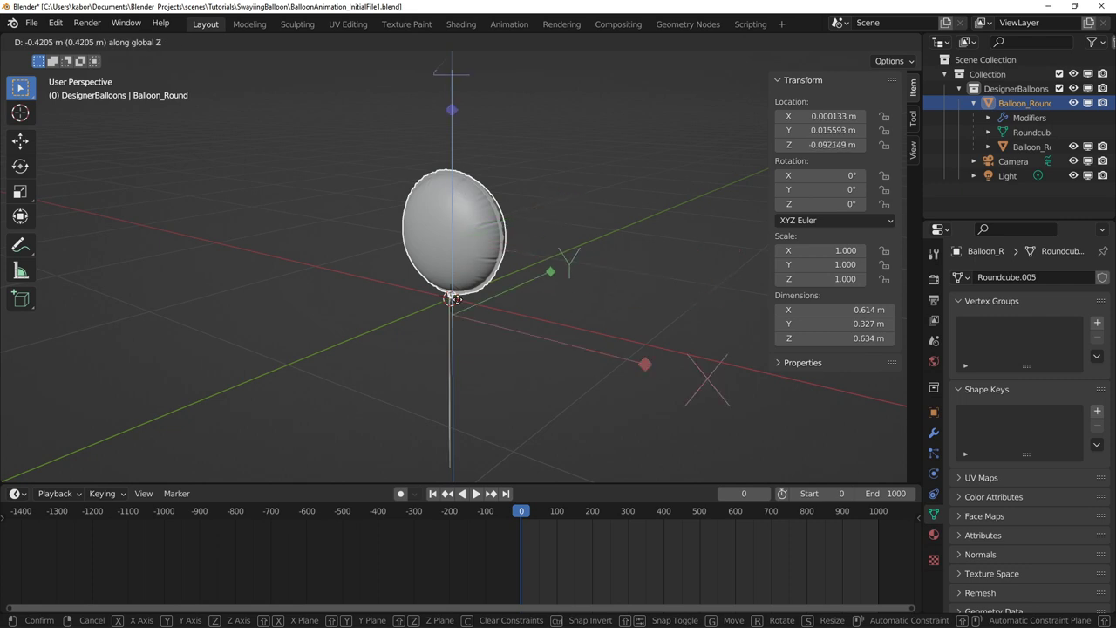
left_click(452, 399)
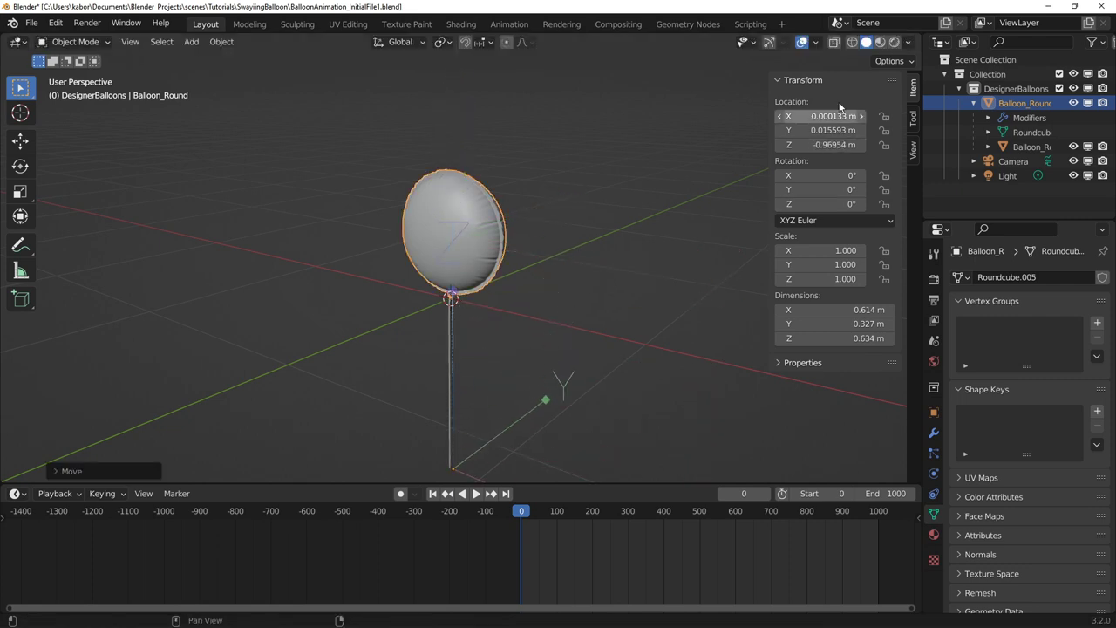
left_click(886, 61)
left_click(888, 105)
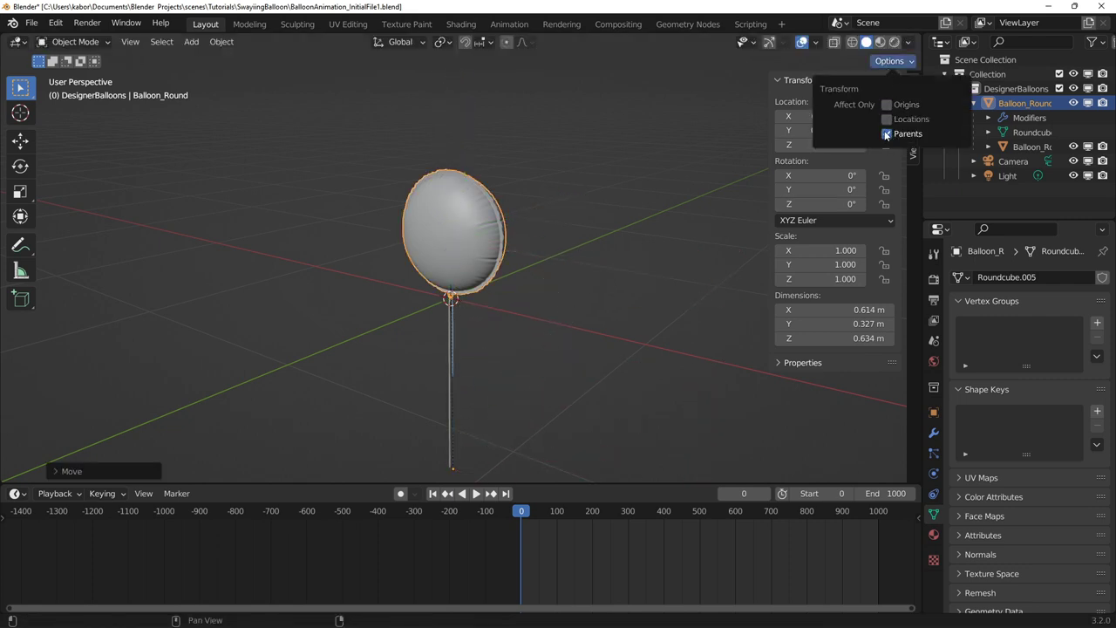
key("r")
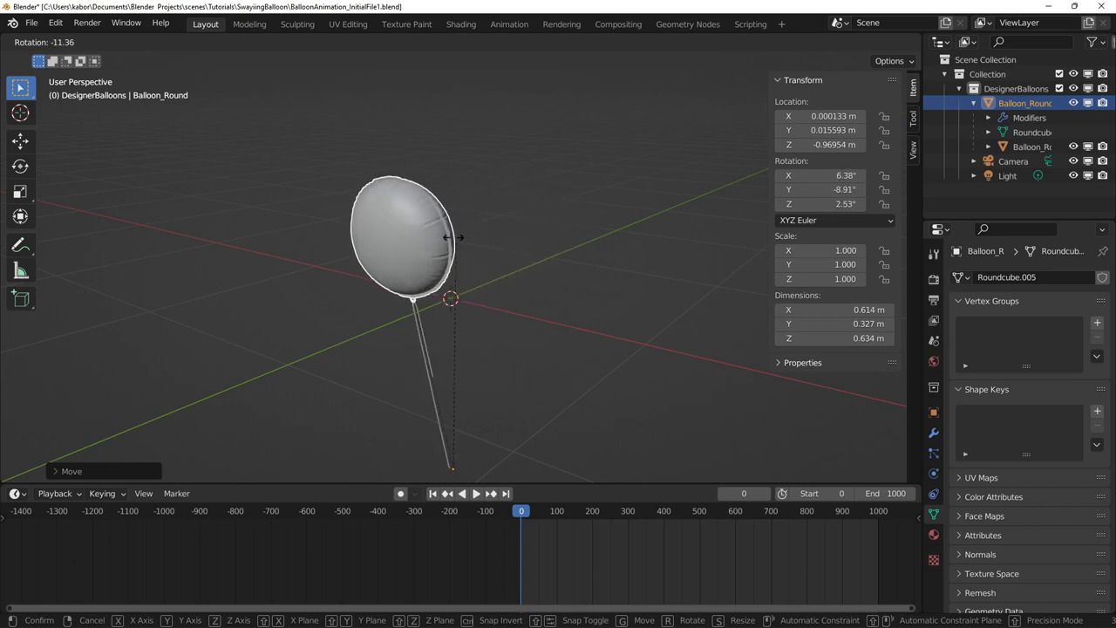
key("Escape")
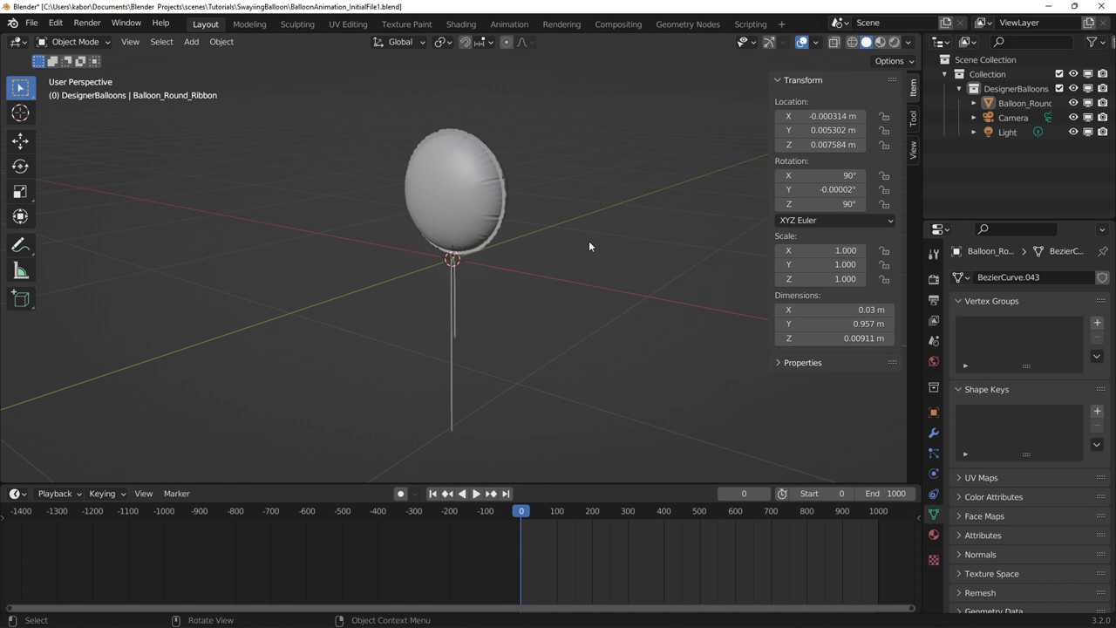
- Parent the balloon to the ribbon using Object (Keep Transform)
left_click(463, 187)
left_click(453, 312, "shift")
key("ctrl+p")
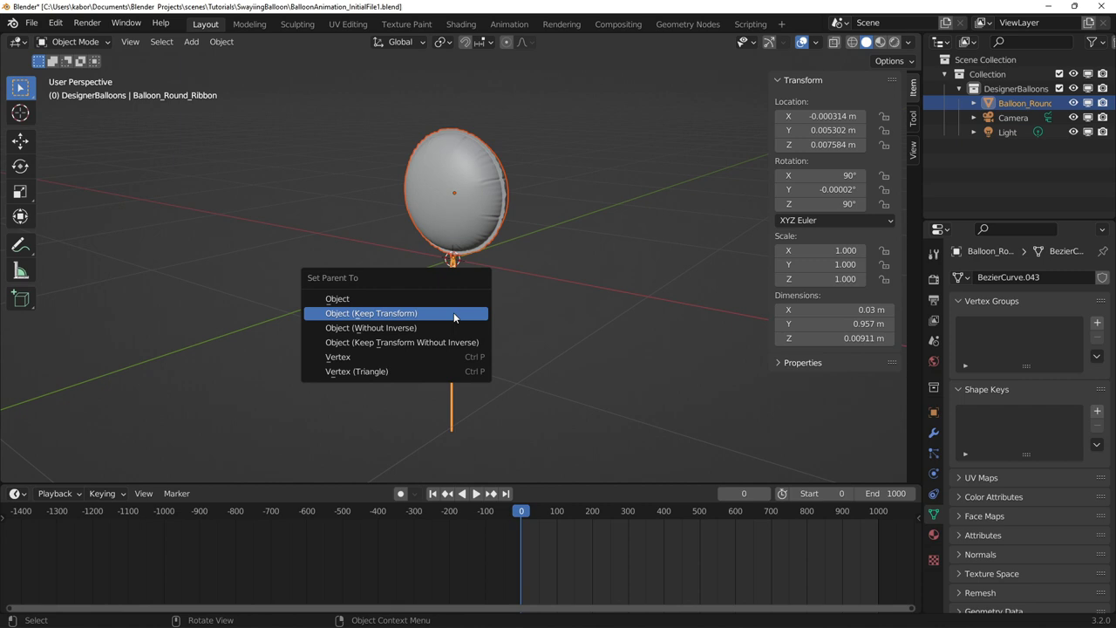
left_click(454, 312)
- Move only the ribbon's origin down along Z to the ribbon's lower end, at about -0.93 m
left_click(448, 323)
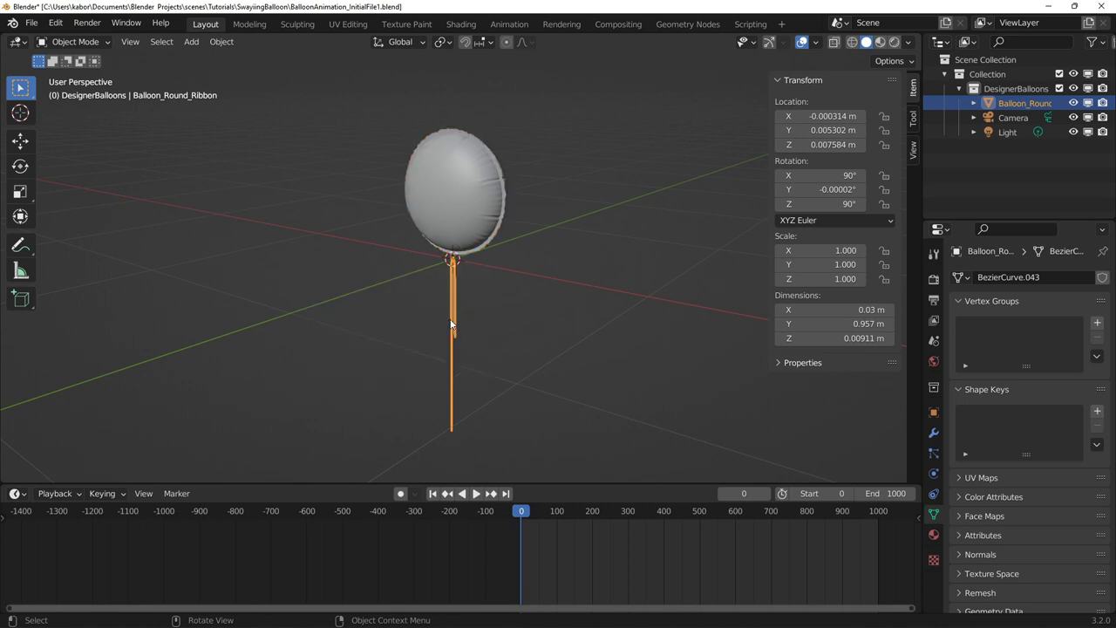
left_click(888, 61)
left_click(888, 105)
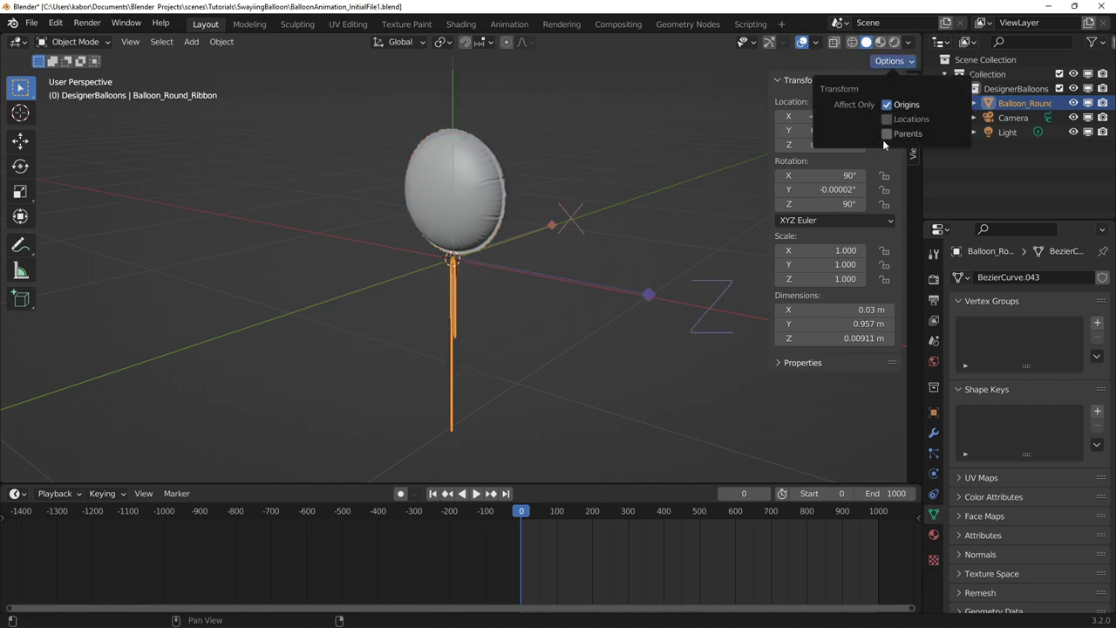
key("g")
key("z")
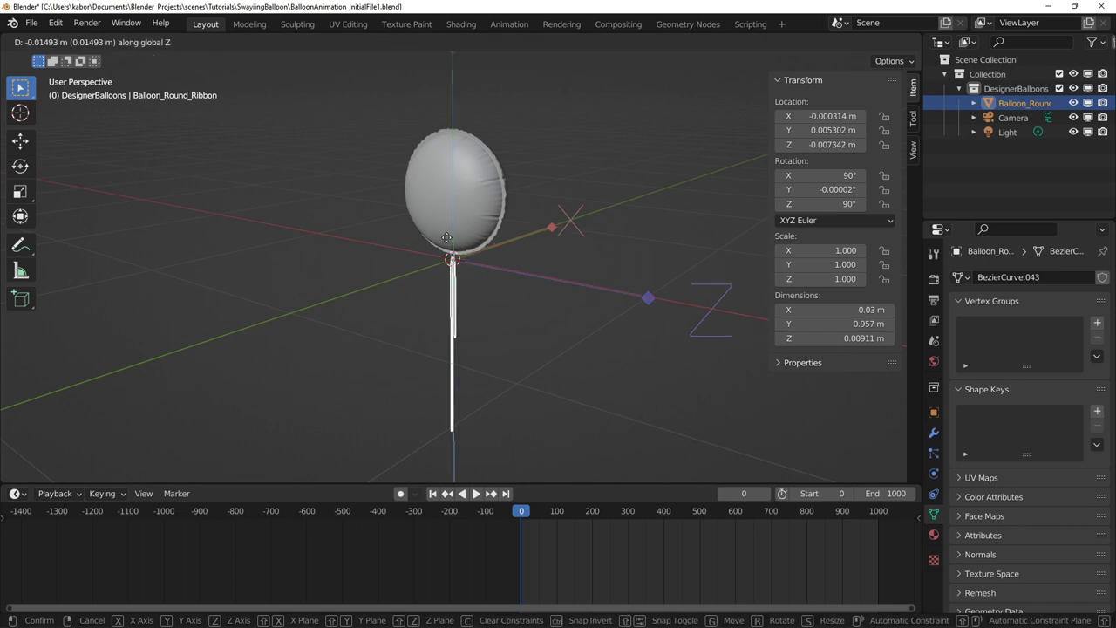
left_click(453, 377)
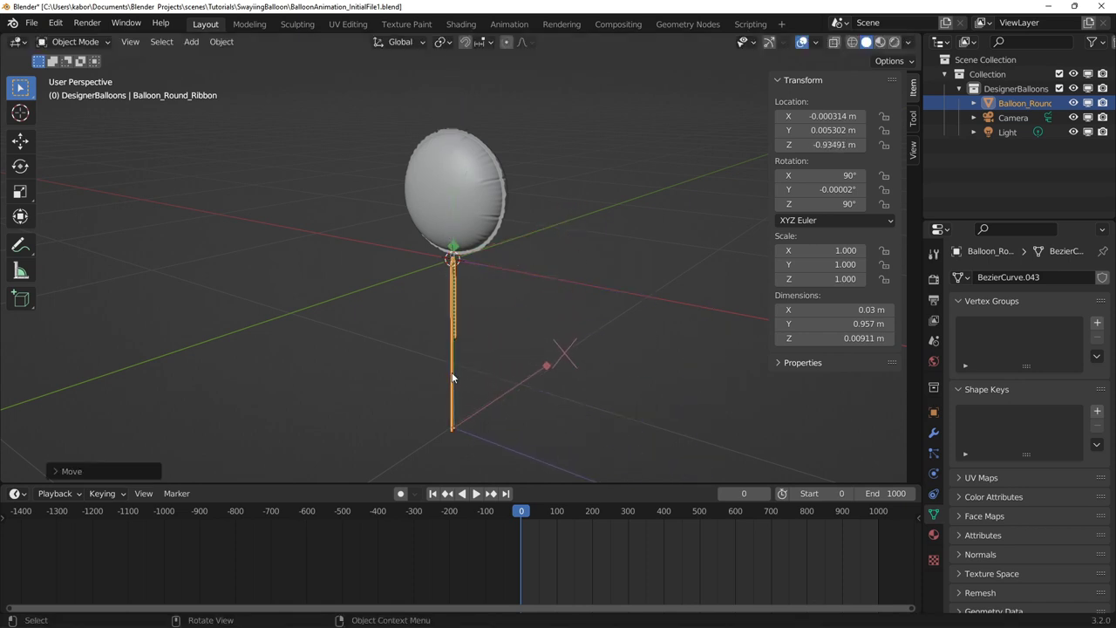
- Move only the balloon's origin down along Z to the base of the balloon, at about 0.026 m
left_click(484, 219)
key("g")
key("z")
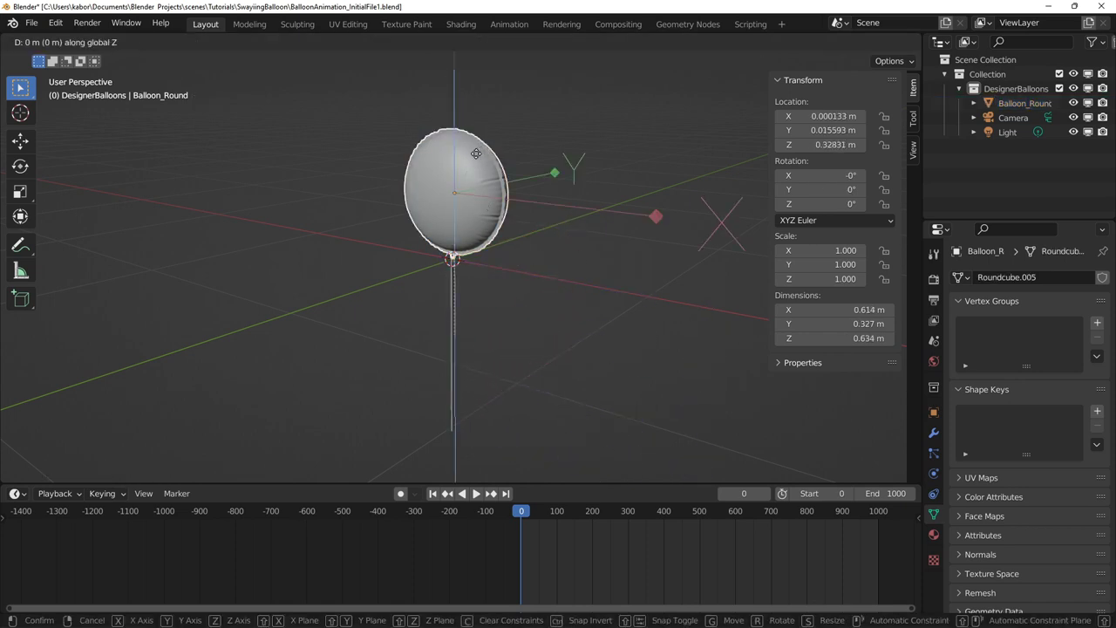
right_click(469, 208)
- Test the ribbon's and the balloon's pivots by rotating each of them about global Y
left_click(454, 333)
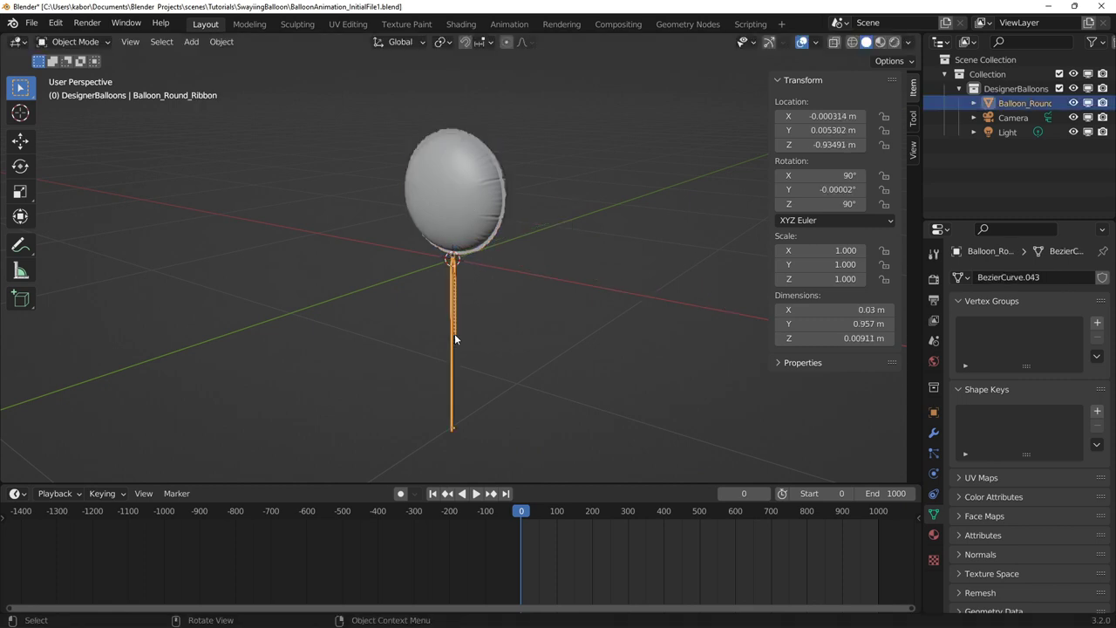
key("r")
key("y")
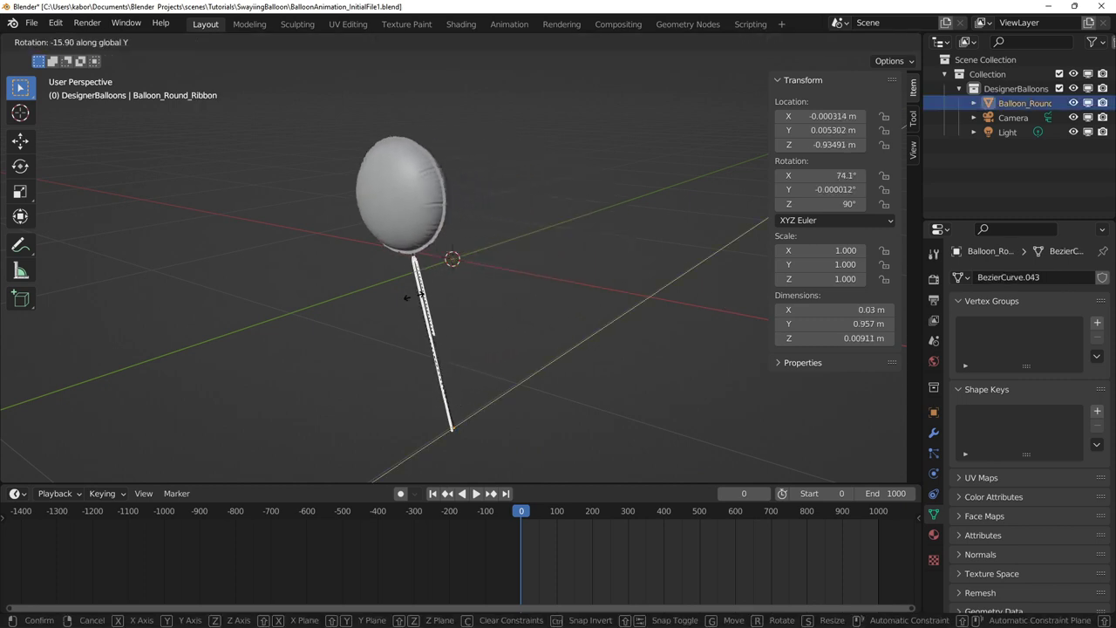
right_click(428, 318)
left_click(473, 197)
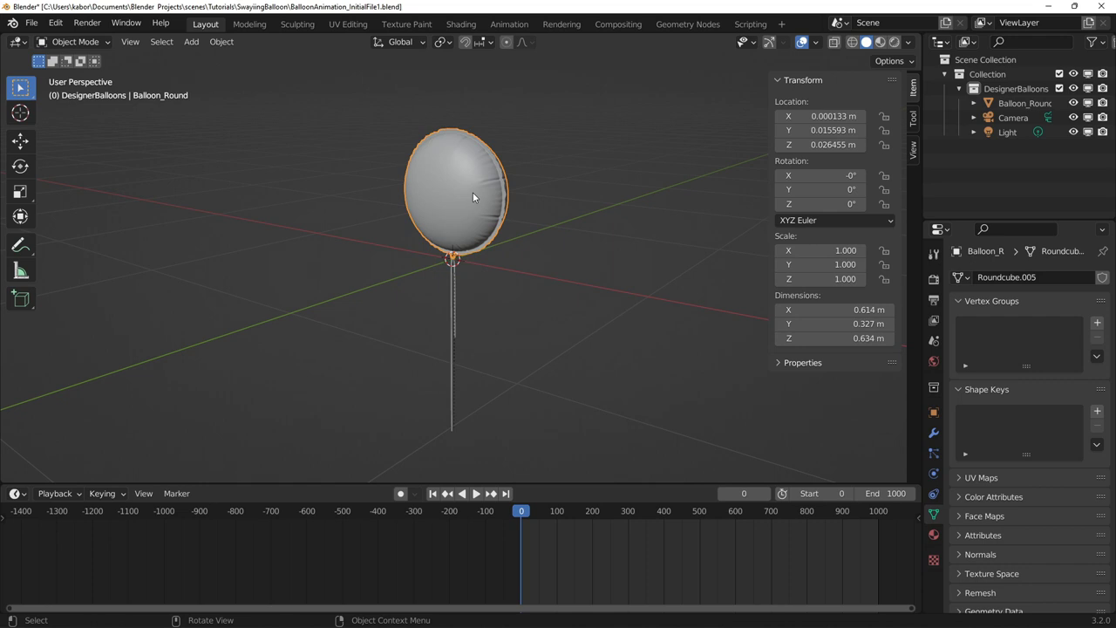
key("r")
key("y")
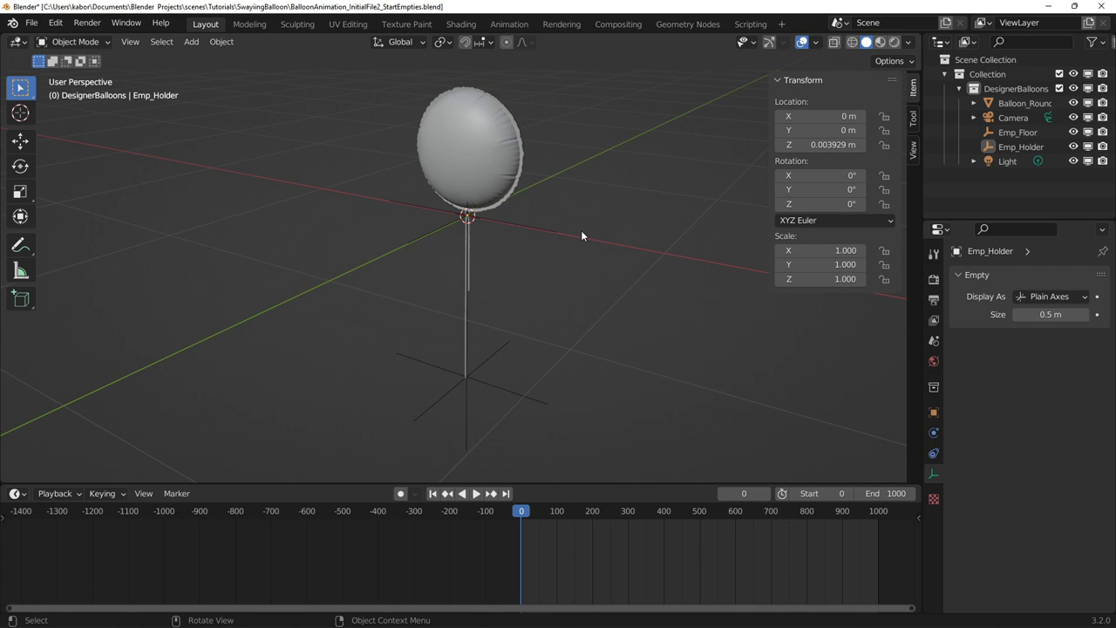
- Inspect the Emp_Holder empty at the balloon's base and the Emp_Floor empty at the ribbon's lower end
left_click(495, 226)
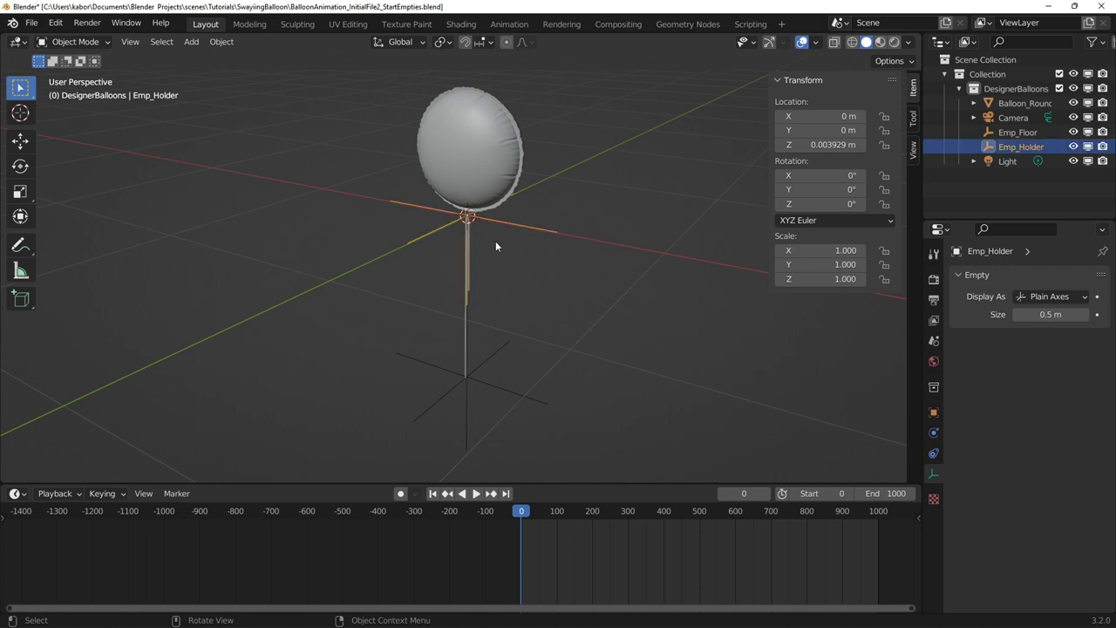
left_click(477, 384)
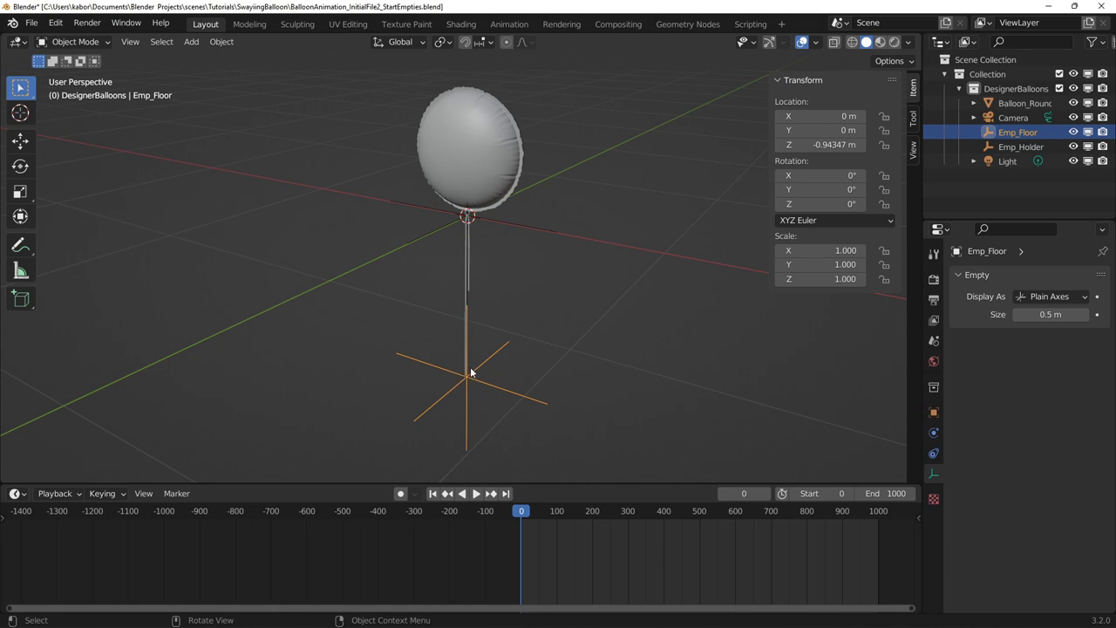
left_click(464, 211)
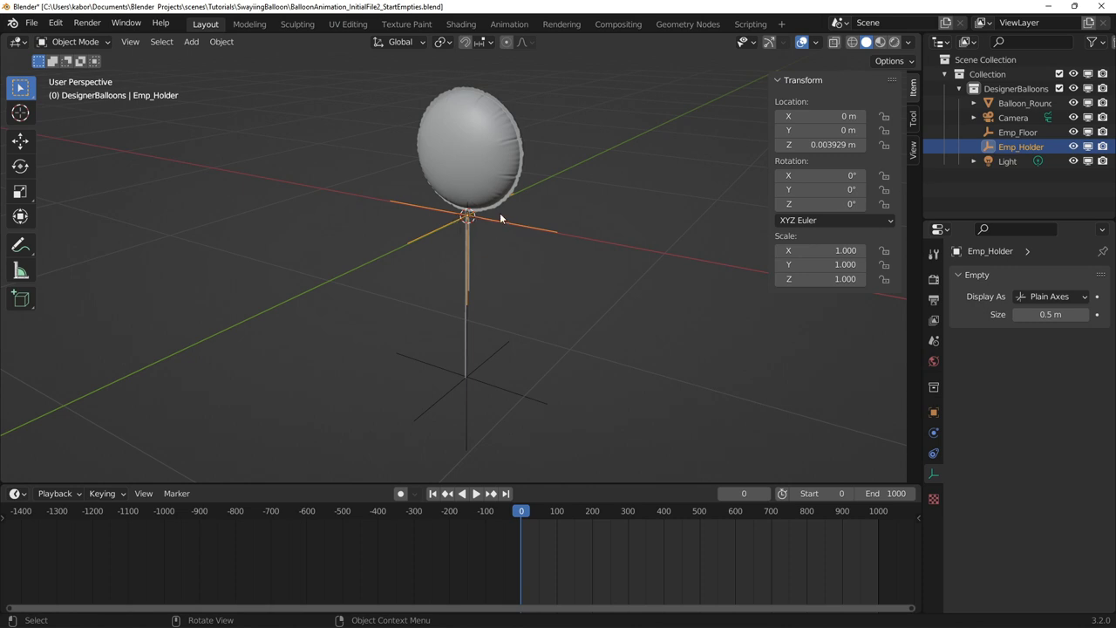
- Parent the balloon to the Emp_Holder empty using Object (Keep Transform)
left_click(489, 139)
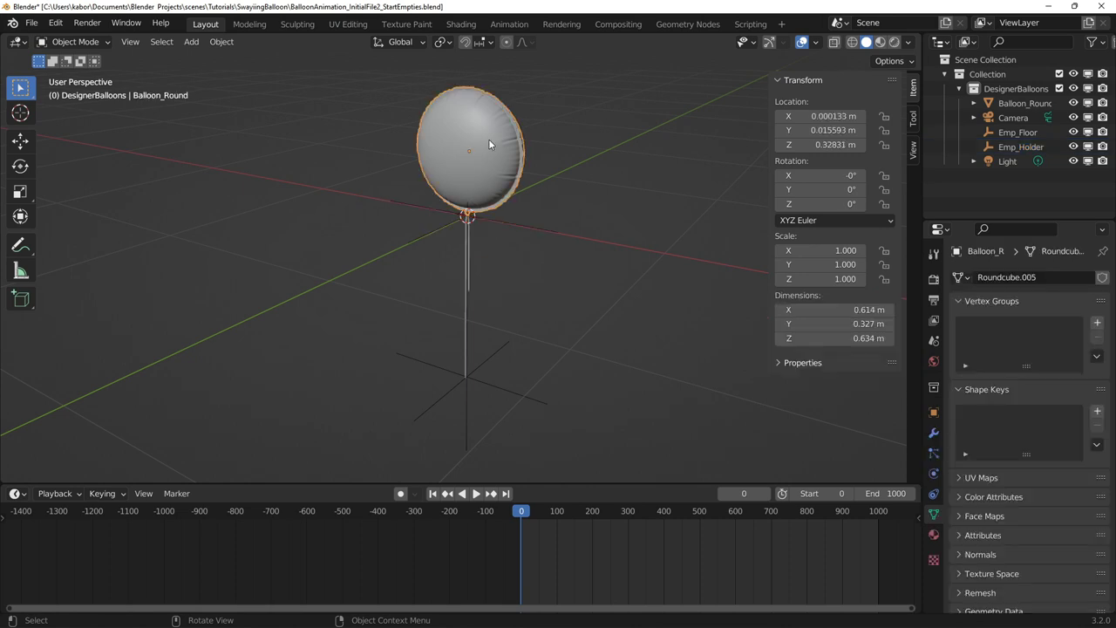
left_click(511, 221, "shift")
key("ctrl+p")
left_click(513, 223)
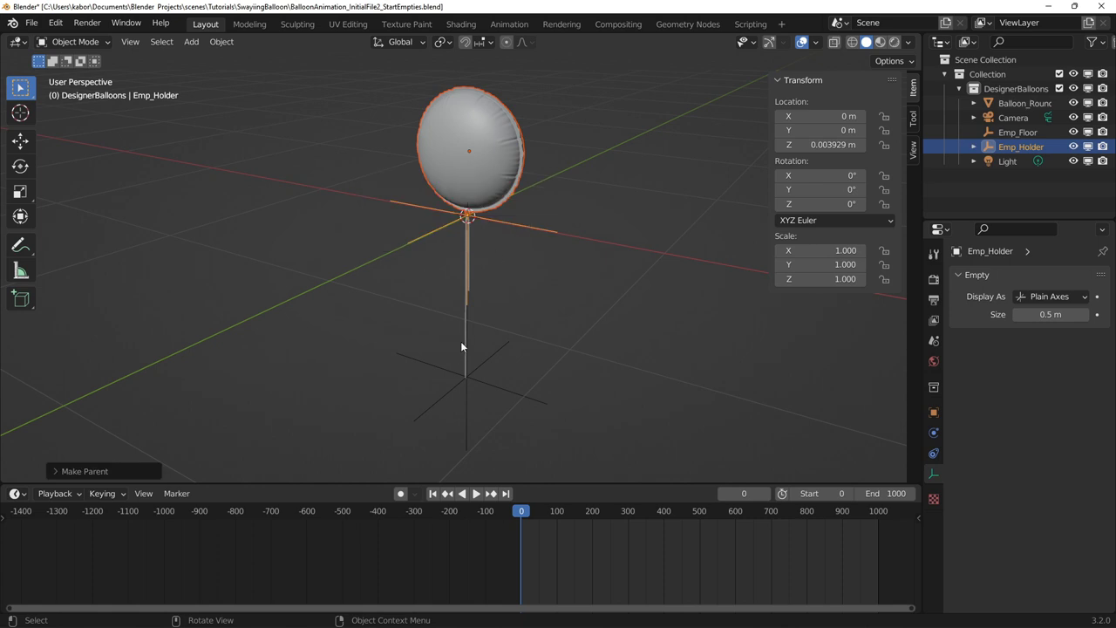
- Parent the ribbon to the Emp_Floor empty using Object (Keep Transform)
left_click(462, 347)
left_click(505, 389, "shift")
key("ctrl+p")
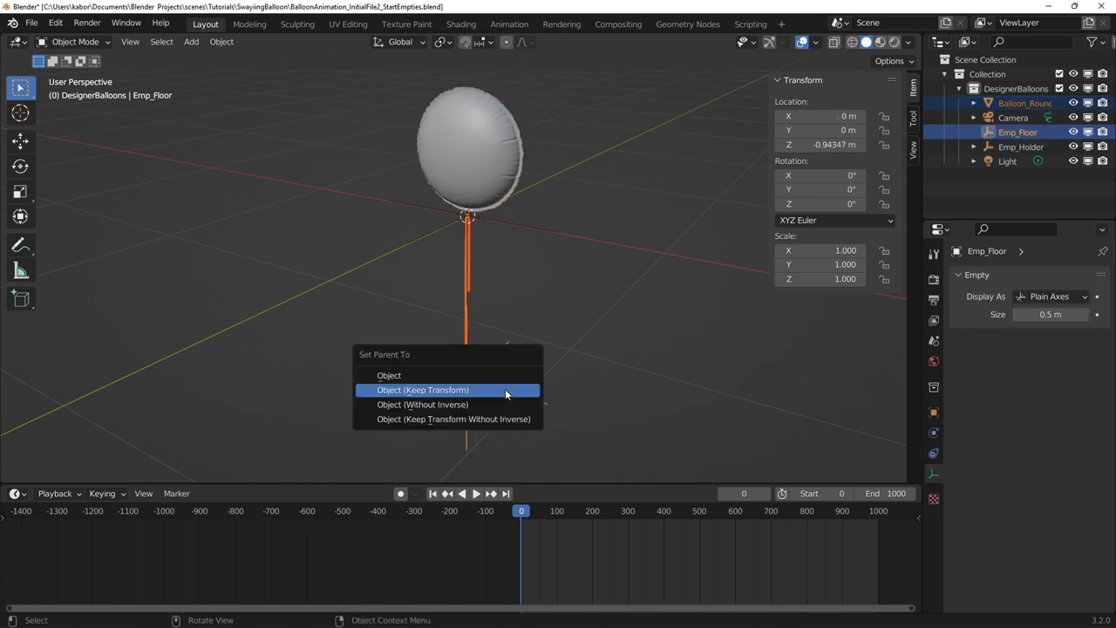
left_click(504, 389)
- Parent the Emp_Holder empty to the Emp_Floor empty using Object (Keep Transform)
left_click(498, 216)
left_click(490, 381, "shift")
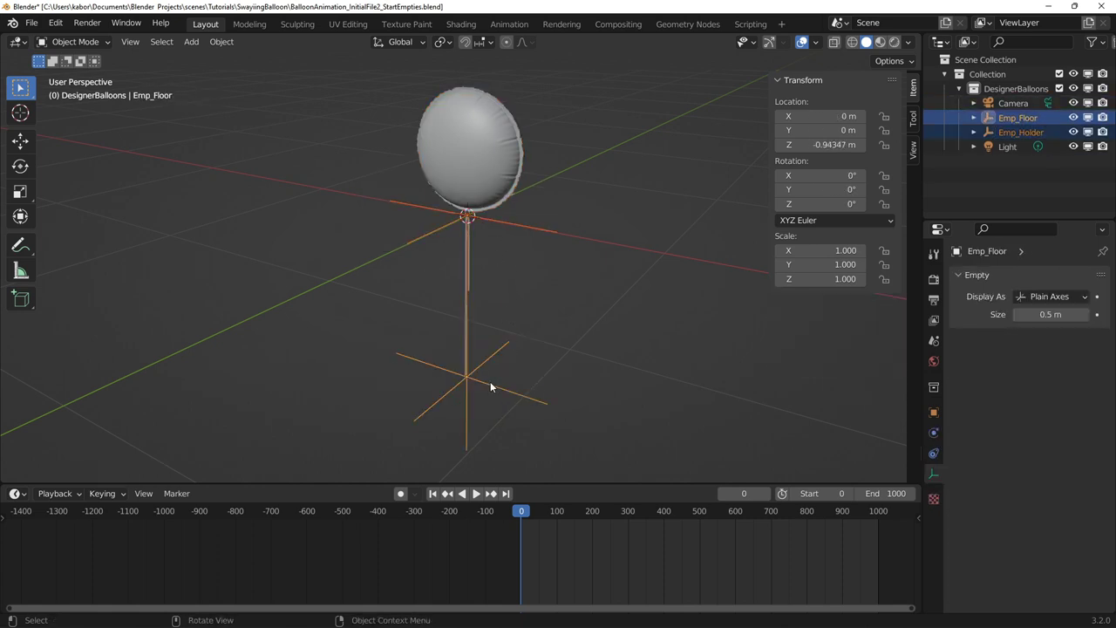
key("ctrl+p")
left_click(489, 381)
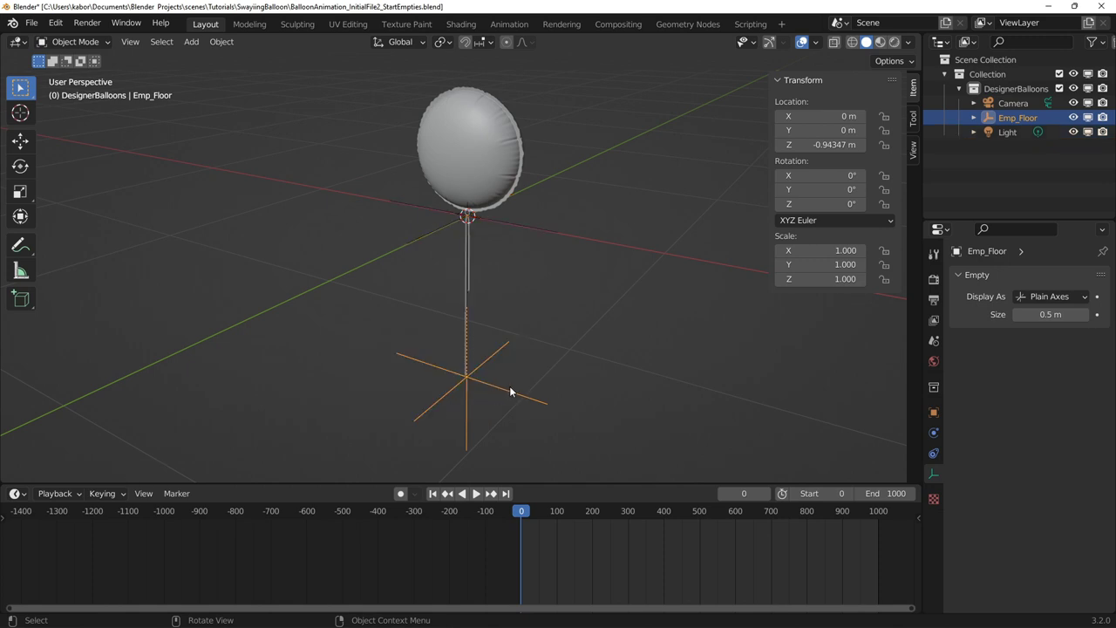
- Test the parent hierarchy by rotating the Emp_Floor and Emp_Holder empties one after the other about global Y, cancelling each rotation
key("g")
key("Escape")
key("r")
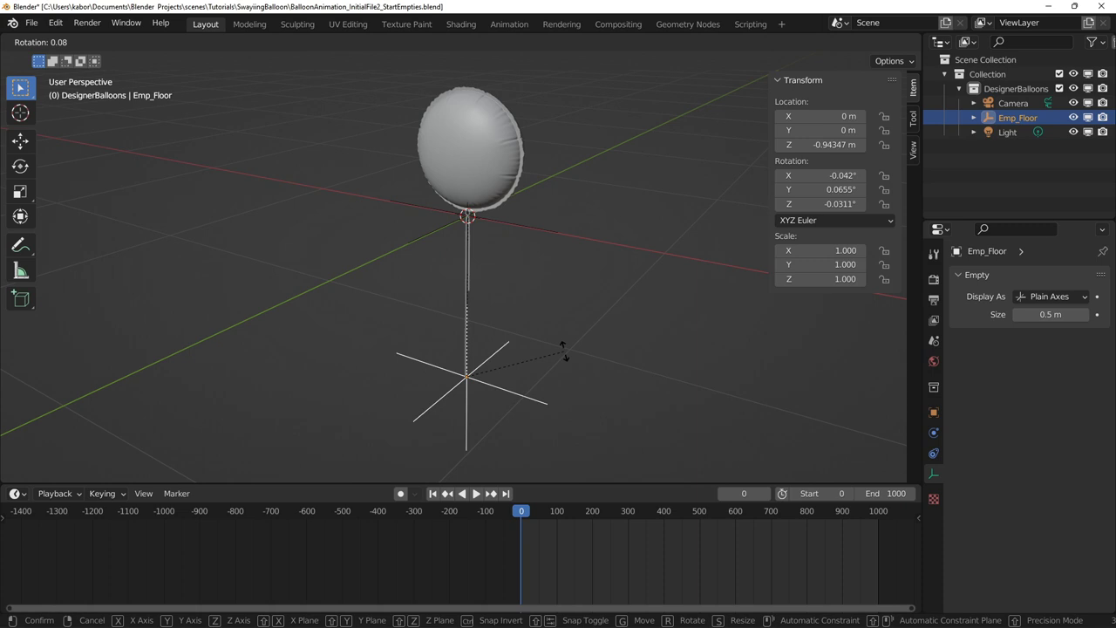
key("y")
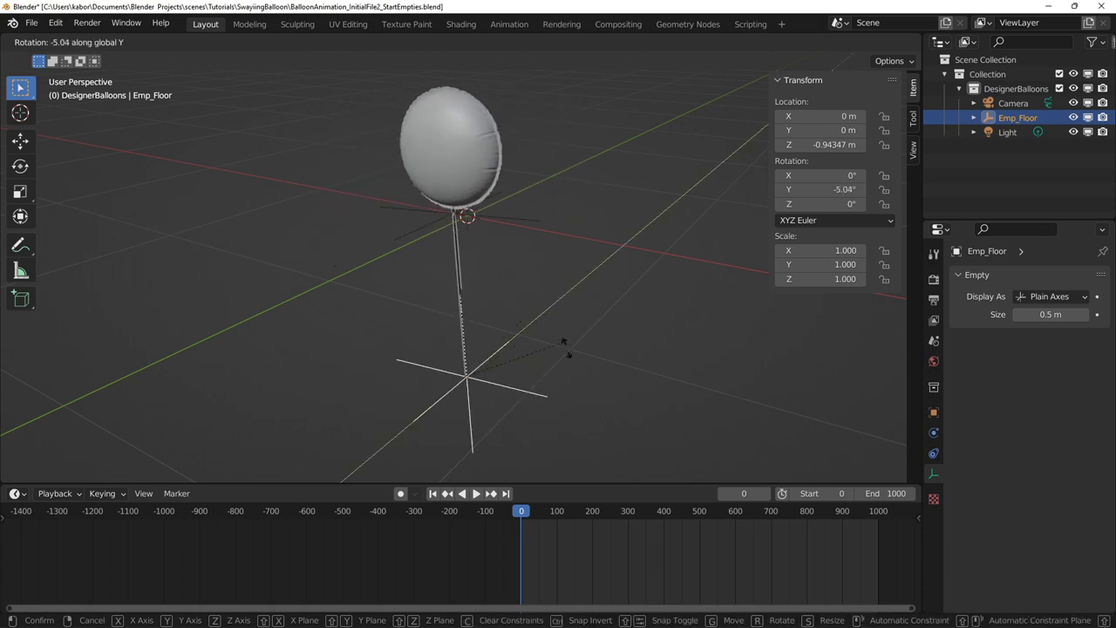
key("Escape")
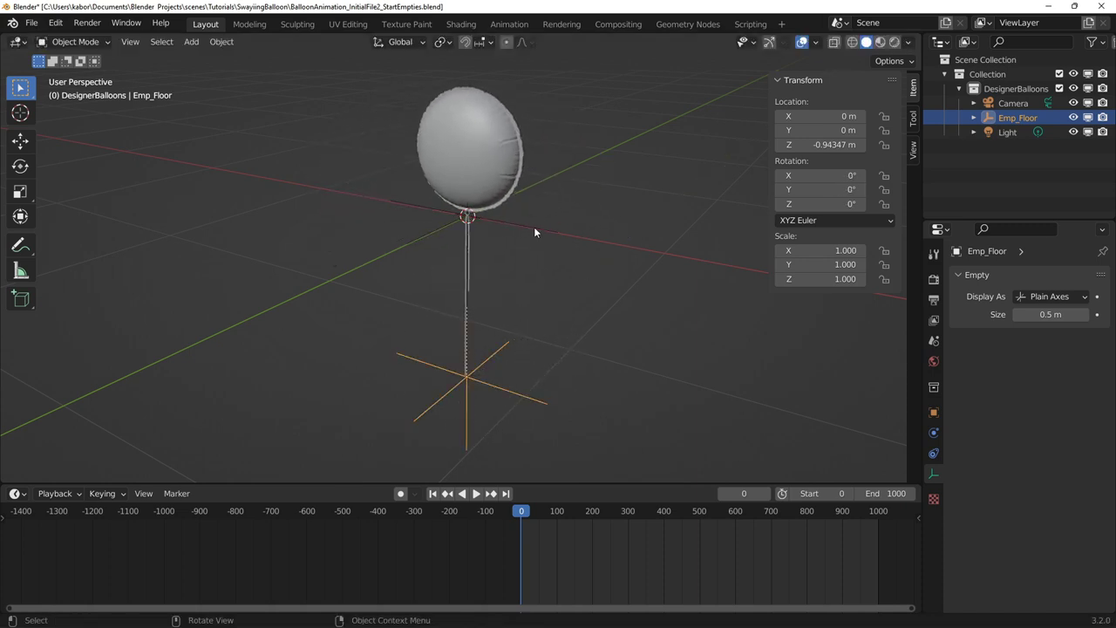
left_click(528, 225)
key("r")
key("y")
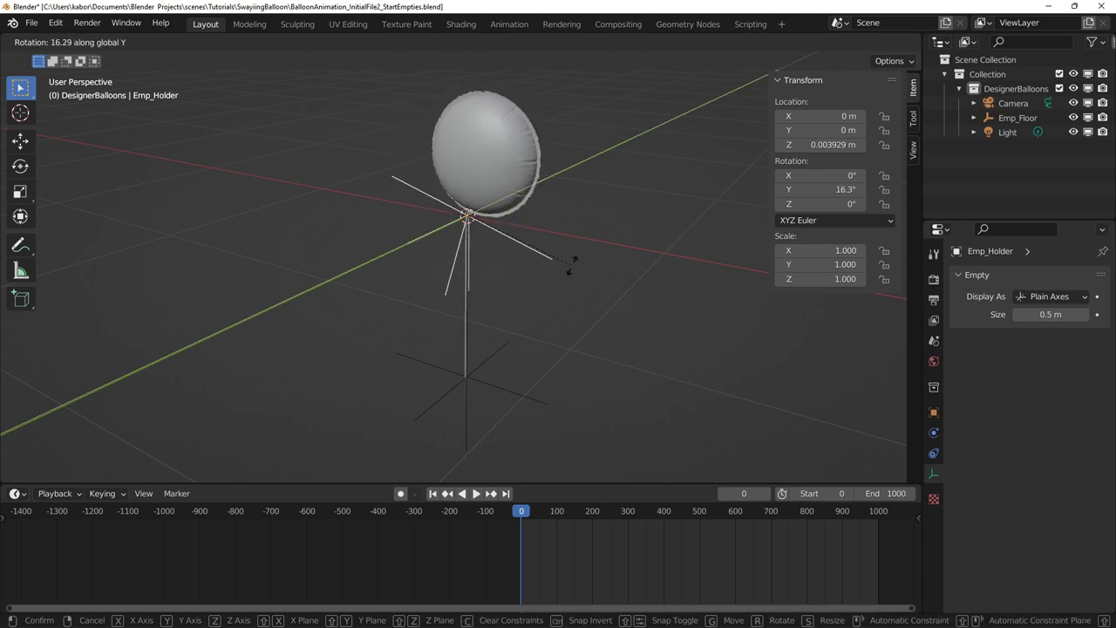
key("Escape")
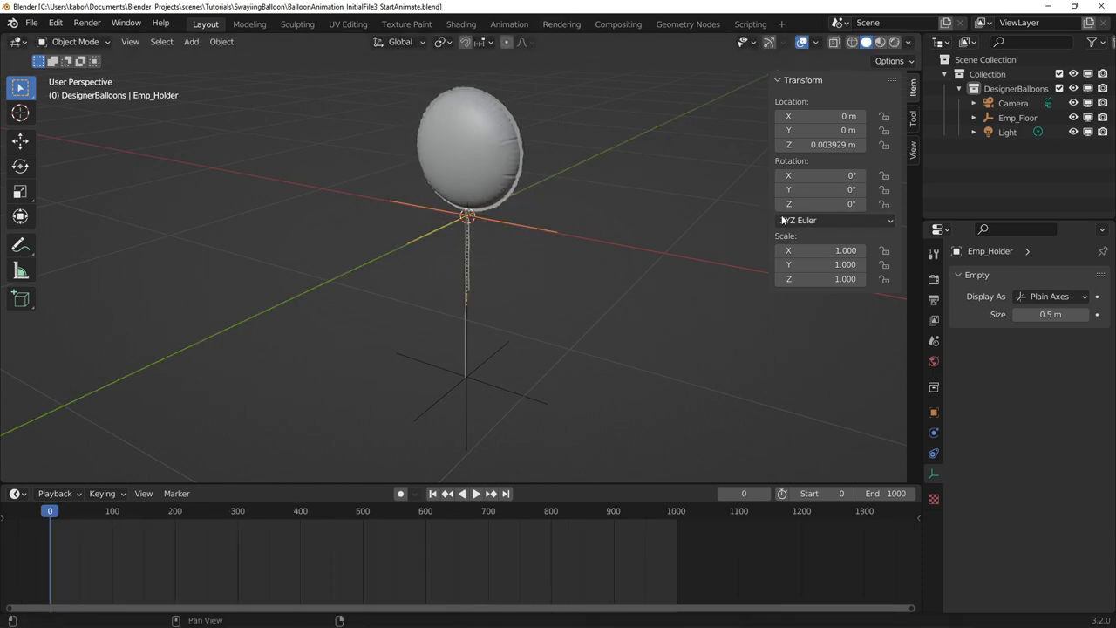
- Set the scene's output frame rate to 60 fps and its end frame to 1320
left_click(933, 279)
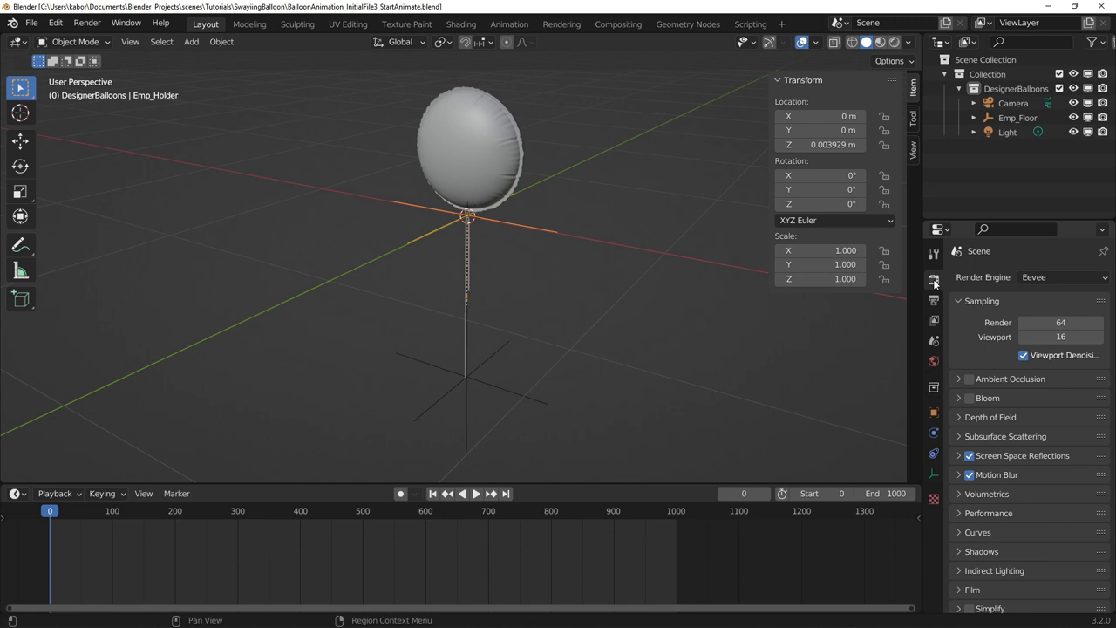
left_click(935, 301)
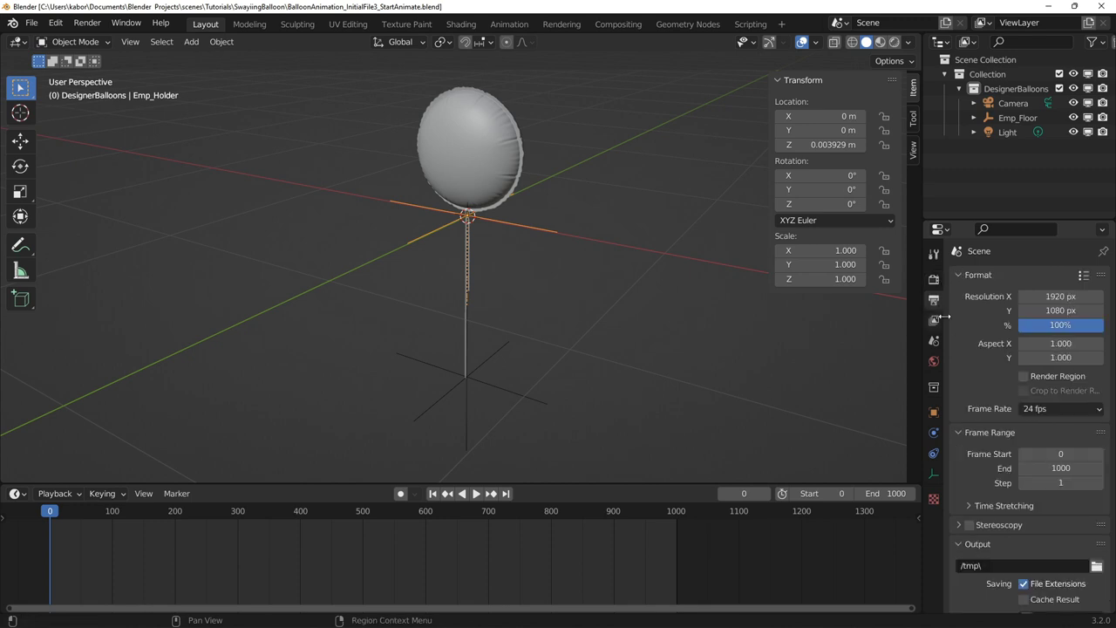
left_click(1058, 409)
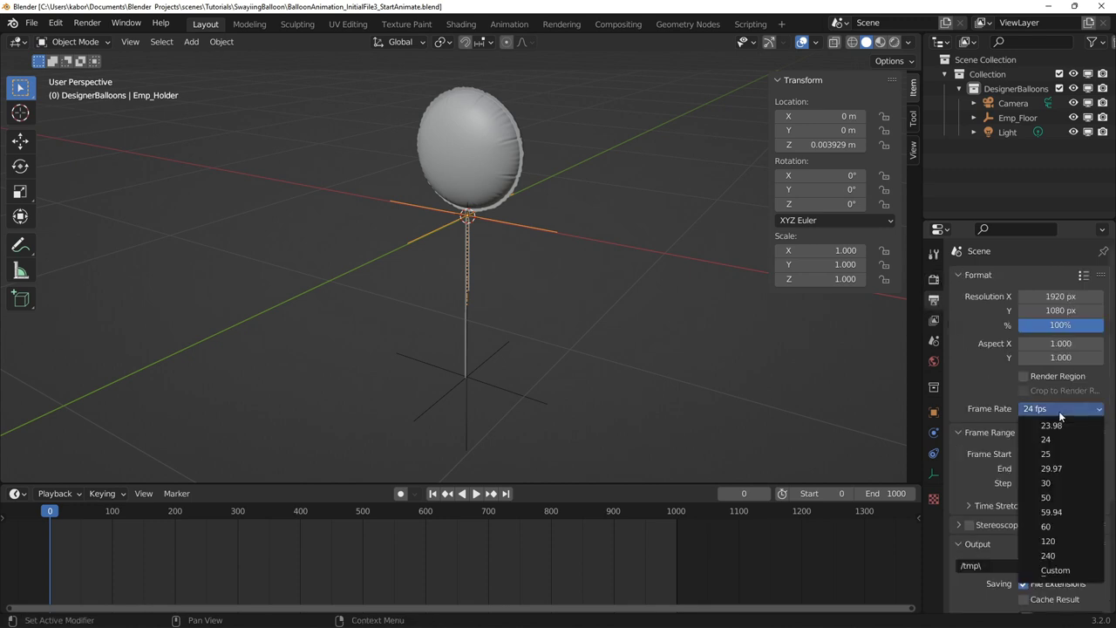
left_click(1061, 525)
left_click(1060, 468)
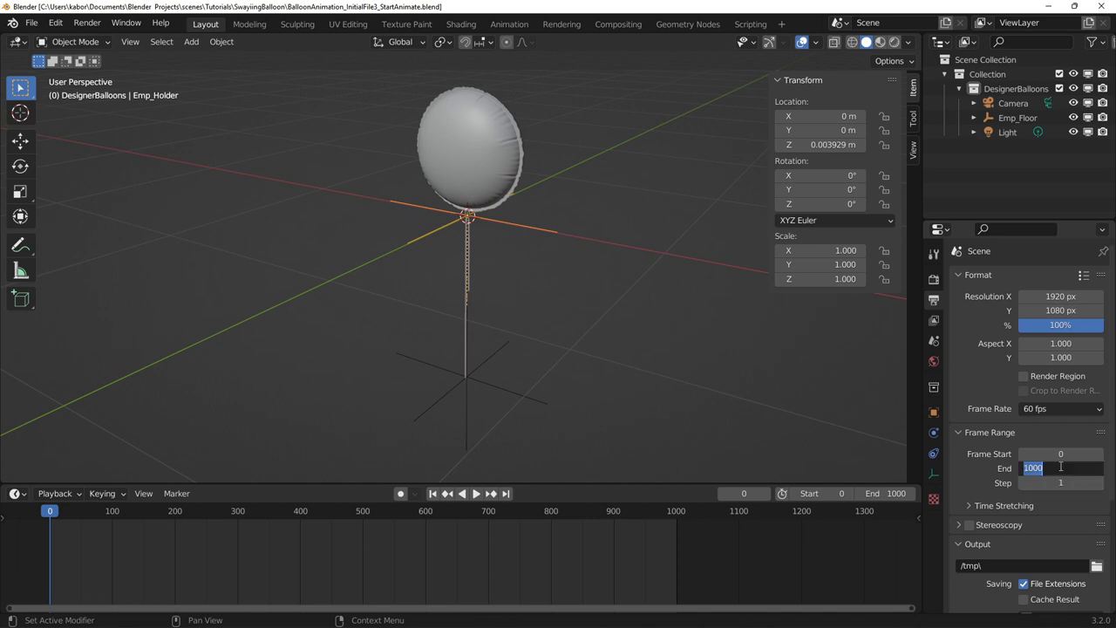
type("1320")
key("Return")
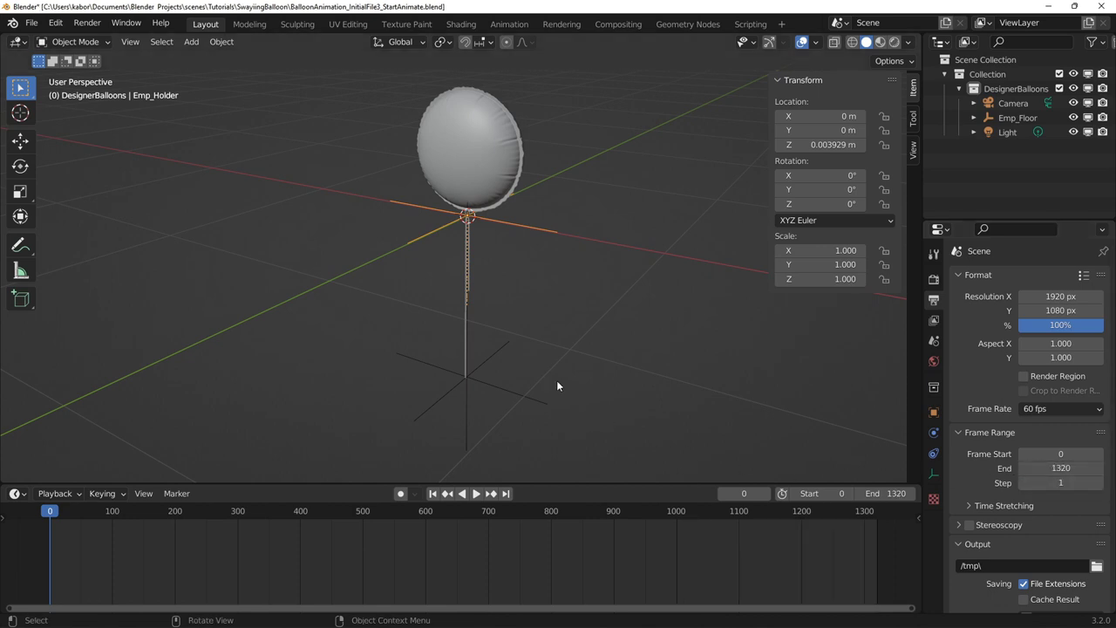
- Set the Emp_Floor empty's Z location to -1.5 m and insert a location keyframe at frame 0
middle_click_drag(552, 376, 525, 335)
left_click(501, 349)
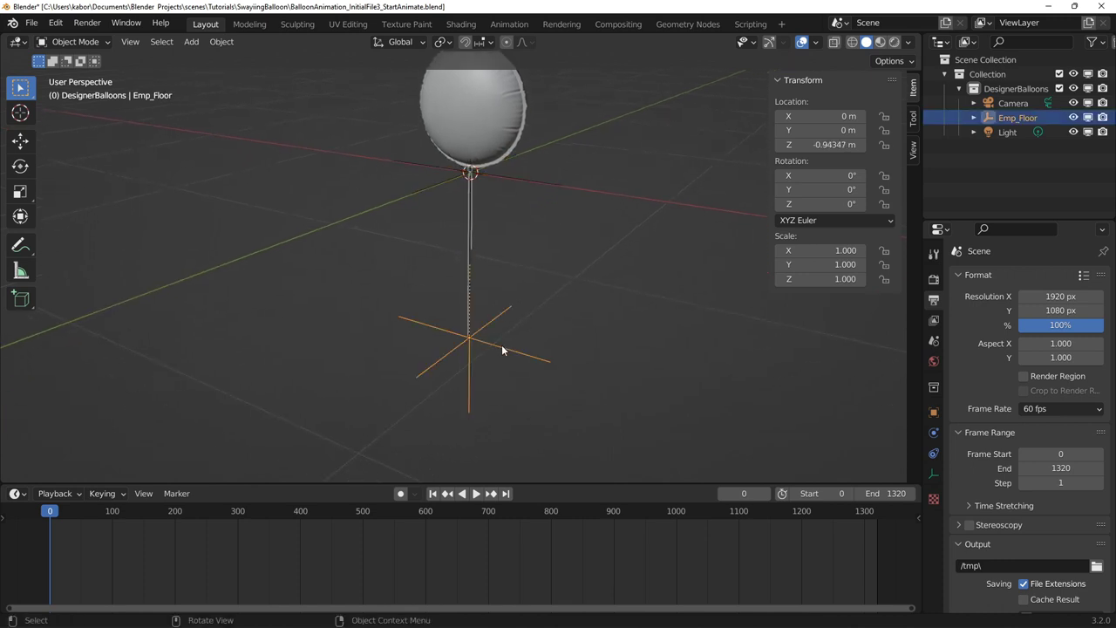
left_click(829, 145)
type("1.5")
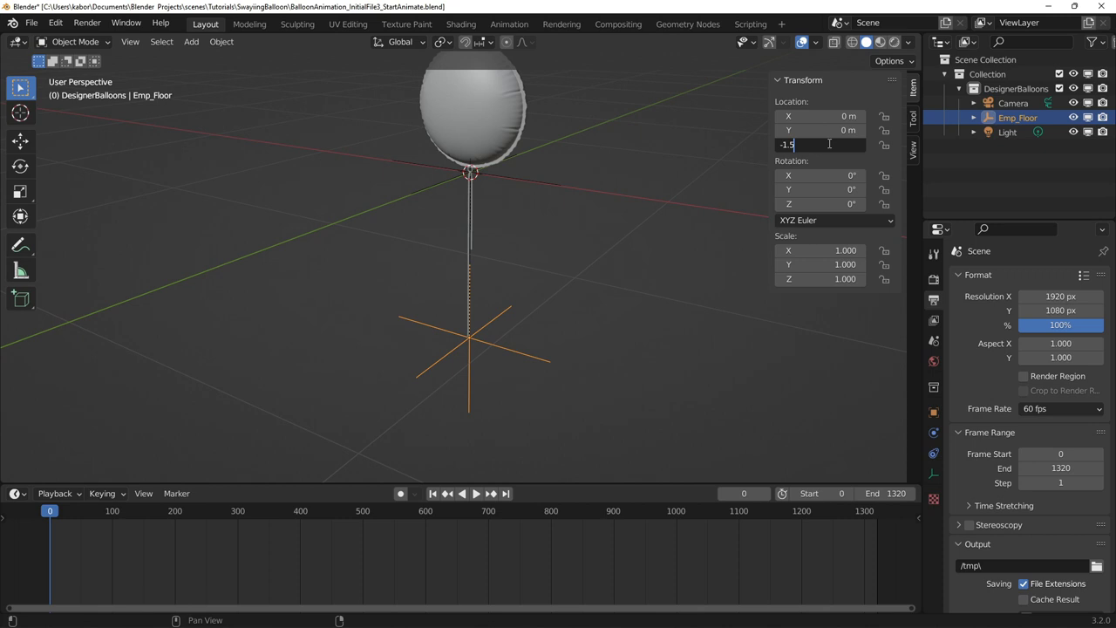
key("Return")
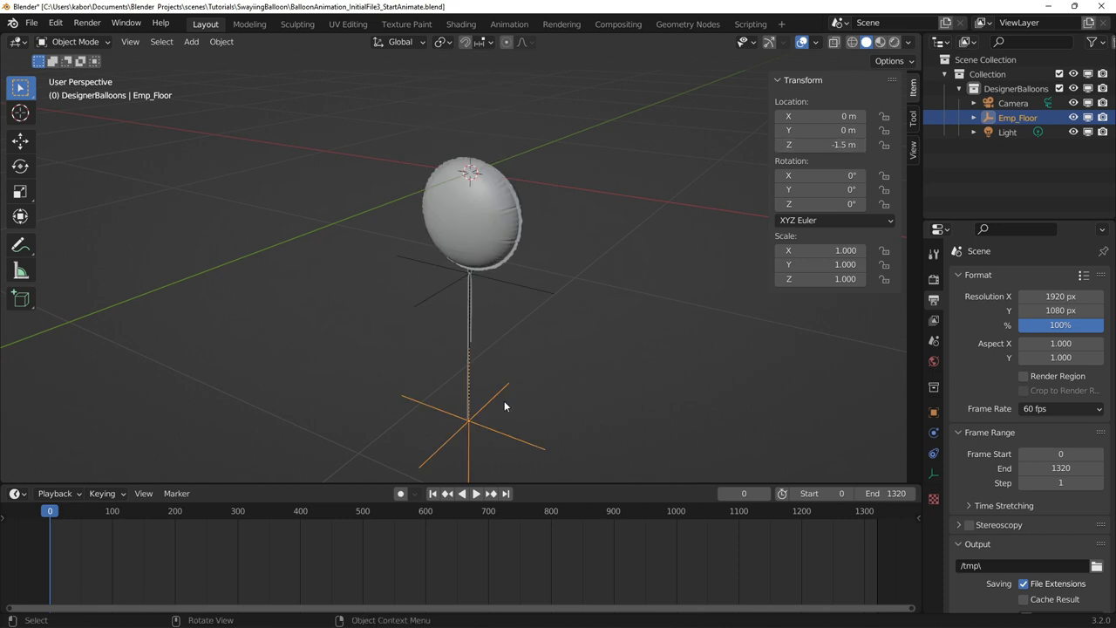
key("i")
left_click(480, 366)
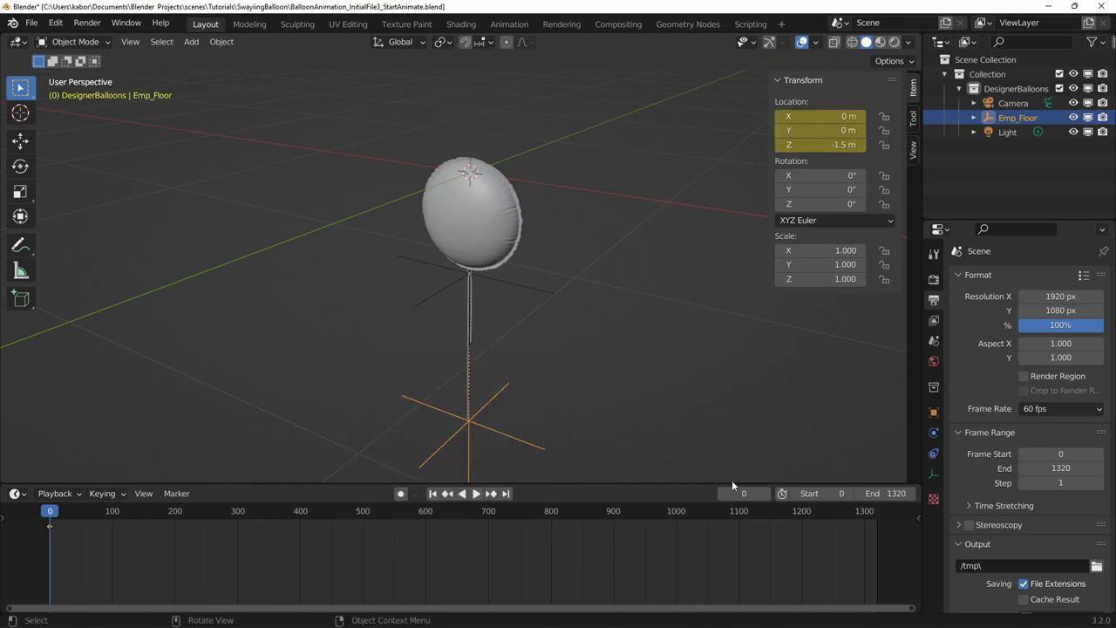
- At frame 30, set the Emp_Floor empty's Z location to 0 m and insert a location keyframe
double_click(742, 493)
type("30")
key("Return")
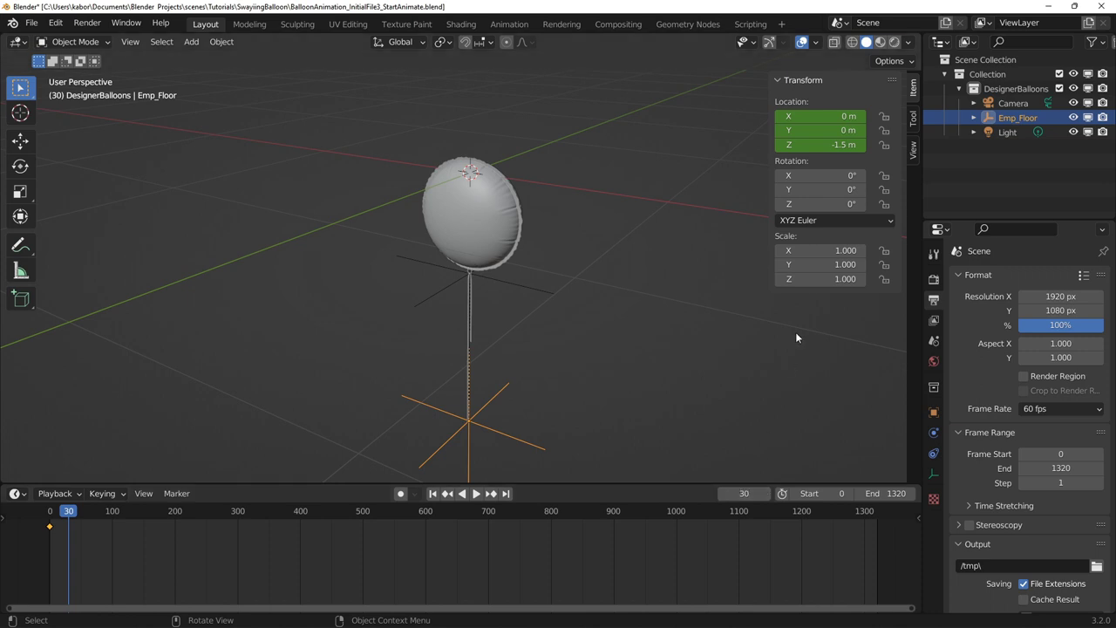
left_click(829, 144)
type("0")
key("Return")
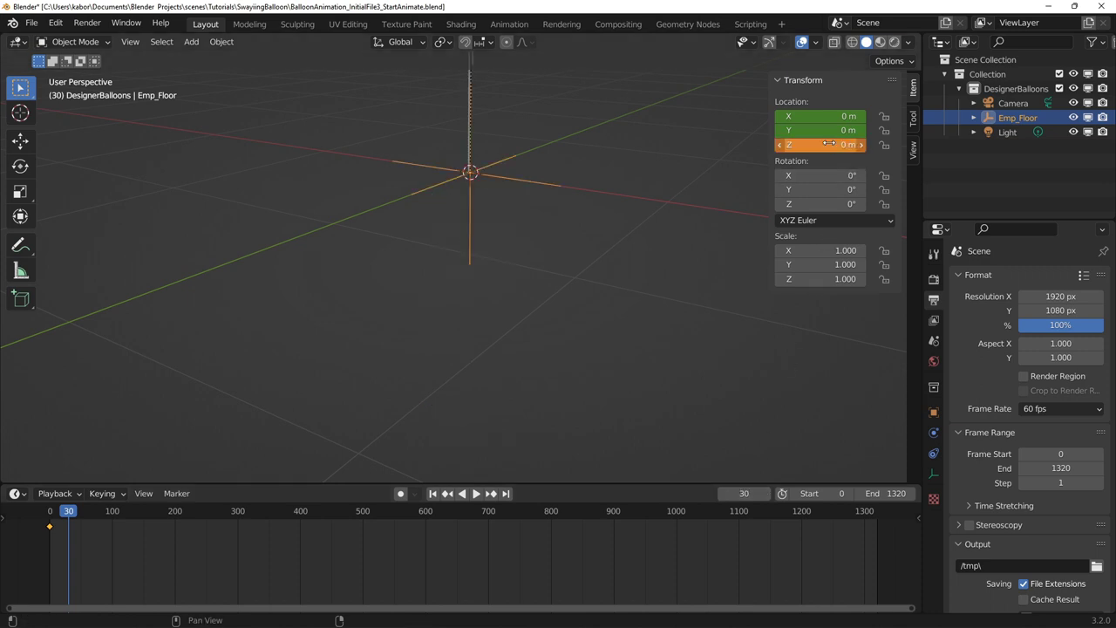
middle_click_drag(439, 126, 476, 350, "shift")
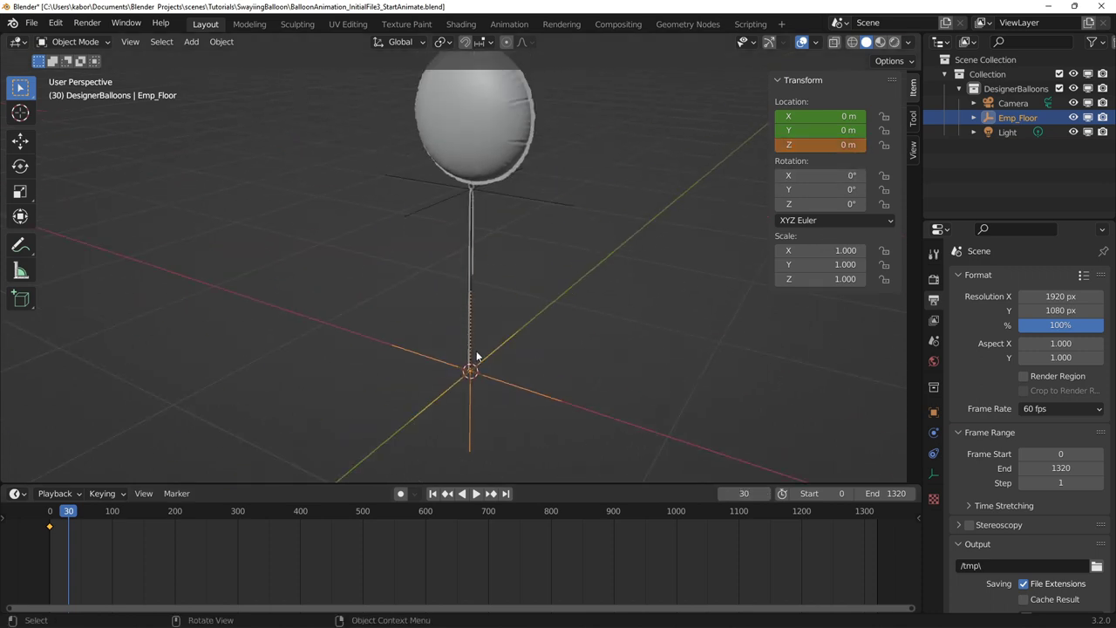
key("i")
left_click(476, 350)
- Delete the X Location and Y Location channels of Emp_Floor in the Graph Editor, keeping only Z Location
scroll(476, 350, "down", 3)
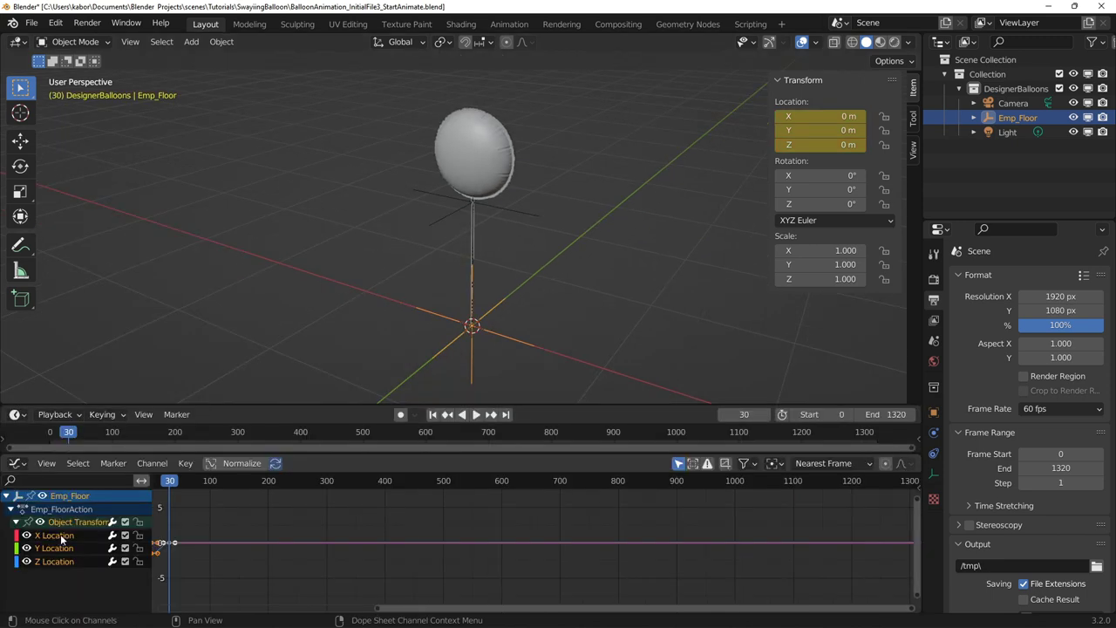
left_click(62, 535)
key("x")
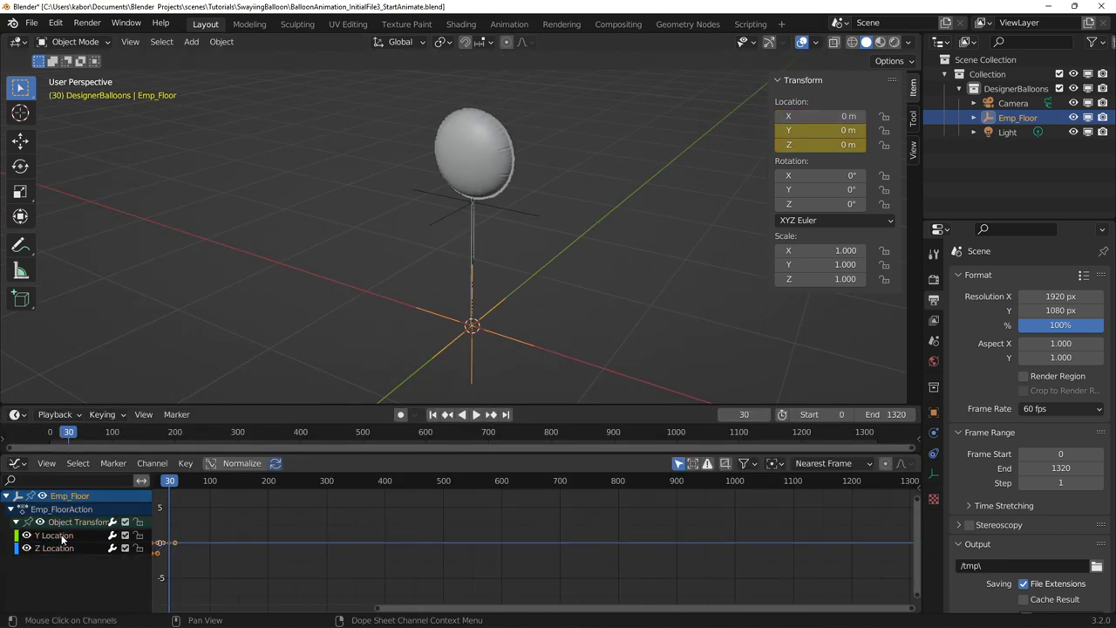
left_click(62, 535)
key("x")
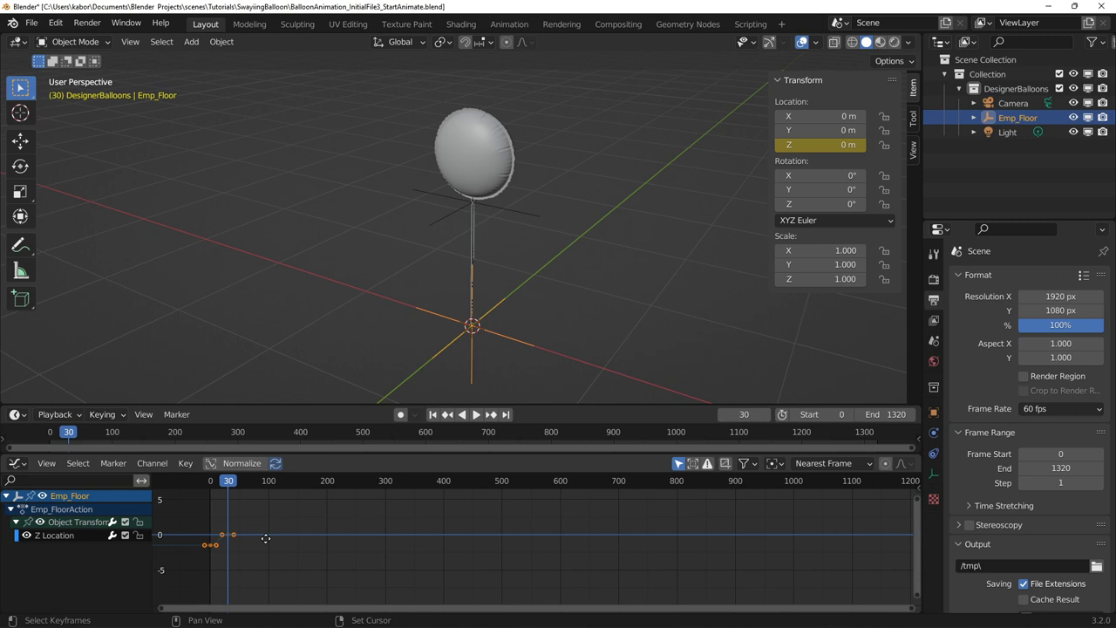
- Rotate the handles of the Z Location curve's keyframe at frame 0 until they are nearly vertical, for a fast initial rise
middle_click_drag(265, 538, 274, 540)
left_click_drag(274, 567, 193, 529)
key("Home")
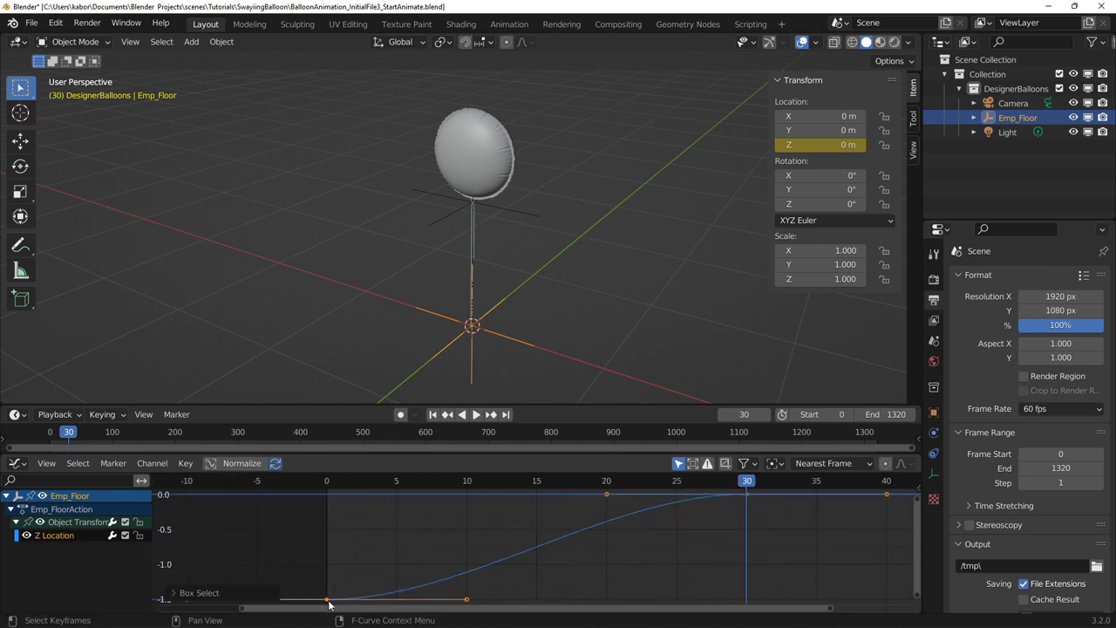
left_click(327, 600)
key("r")
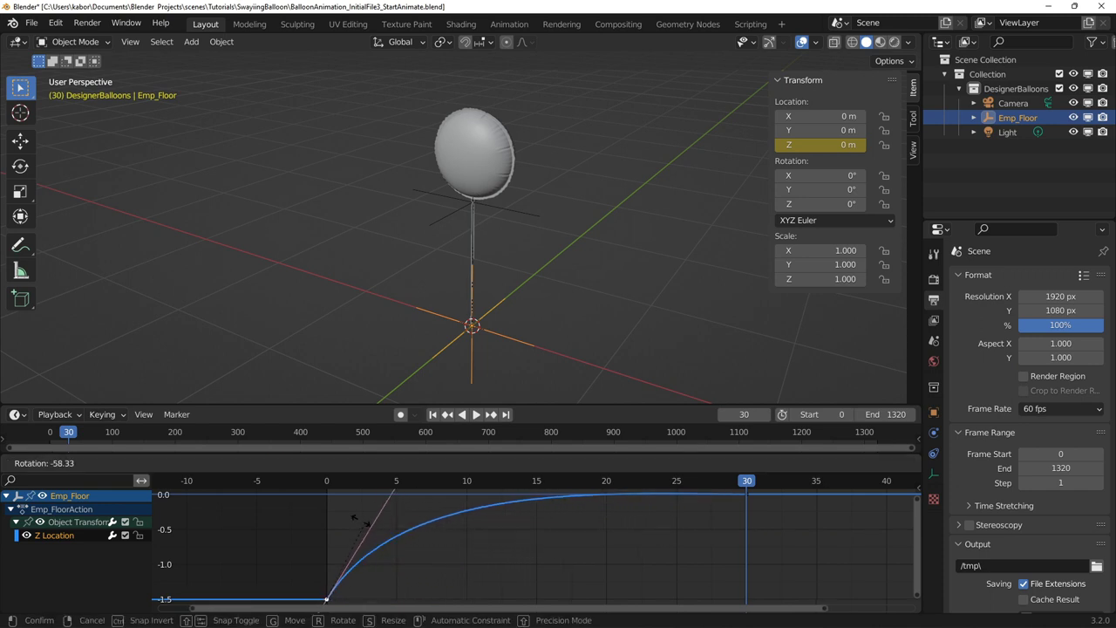
key("Return")
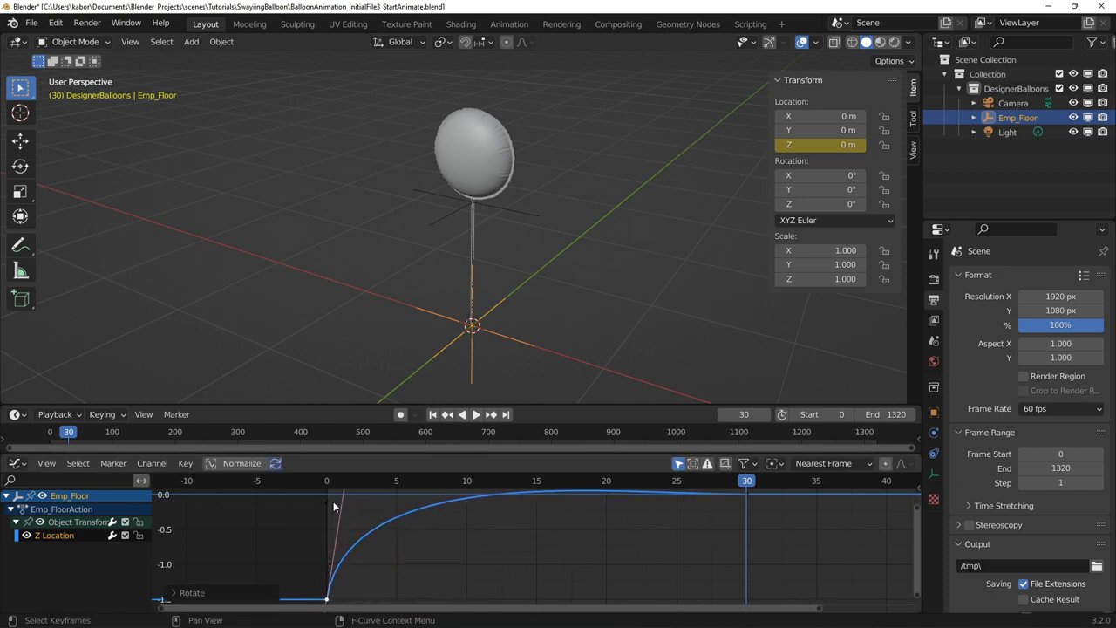
- Play the animation from frame 0 to check the balloon's rise, and stop the playback
middle_click_drag(468, 340, 476, 296)
key("shift+Left")
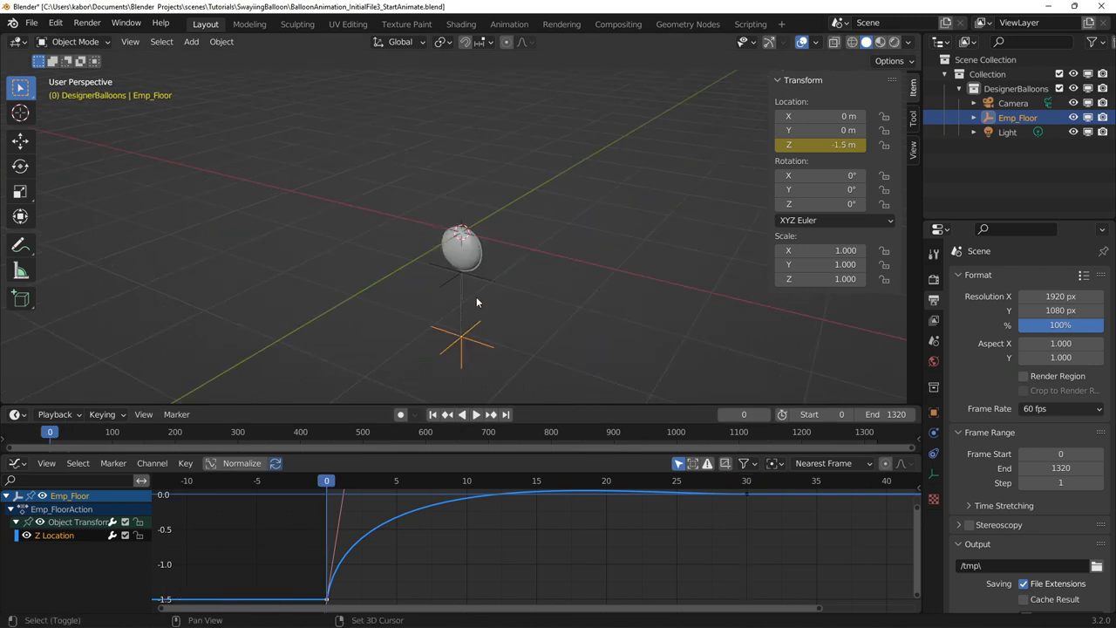
left_click(475, 415)
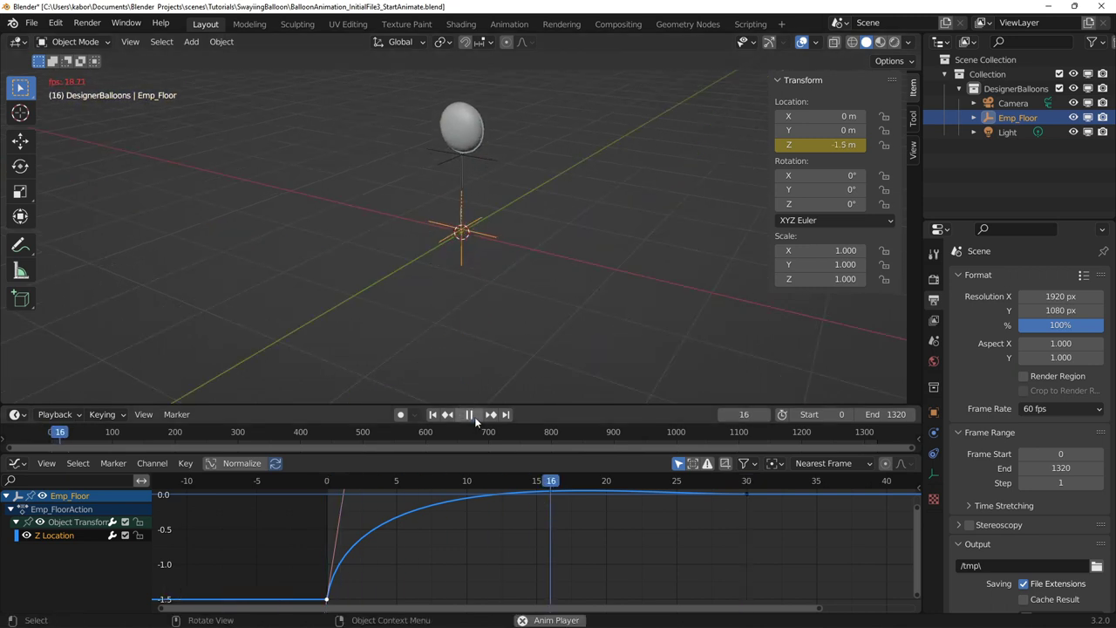
left_click(475, 415)
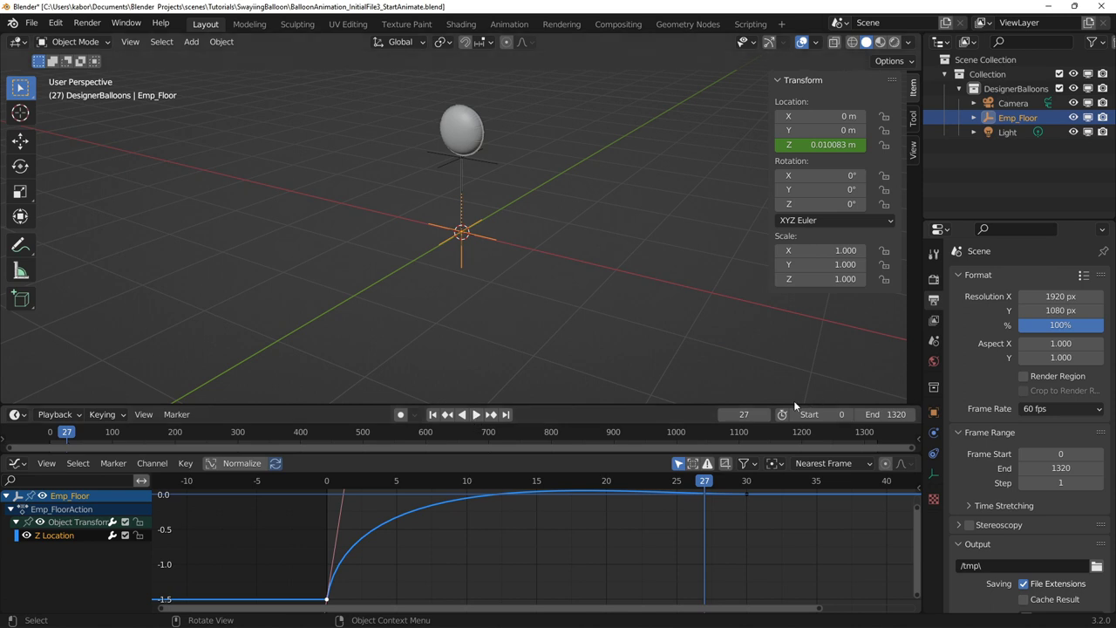
- Insert a rotation keyframe for the Emp_Floor empty at frame 300
left_click(739, 414)
type("300")
key("Return")
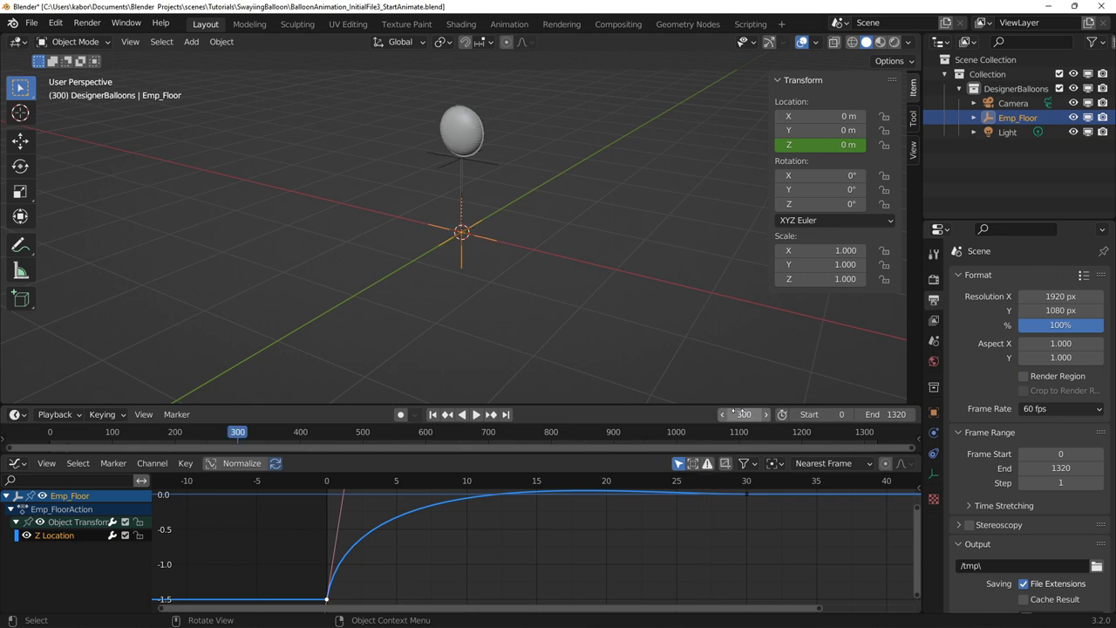
key("i")
left_click(482, 245)
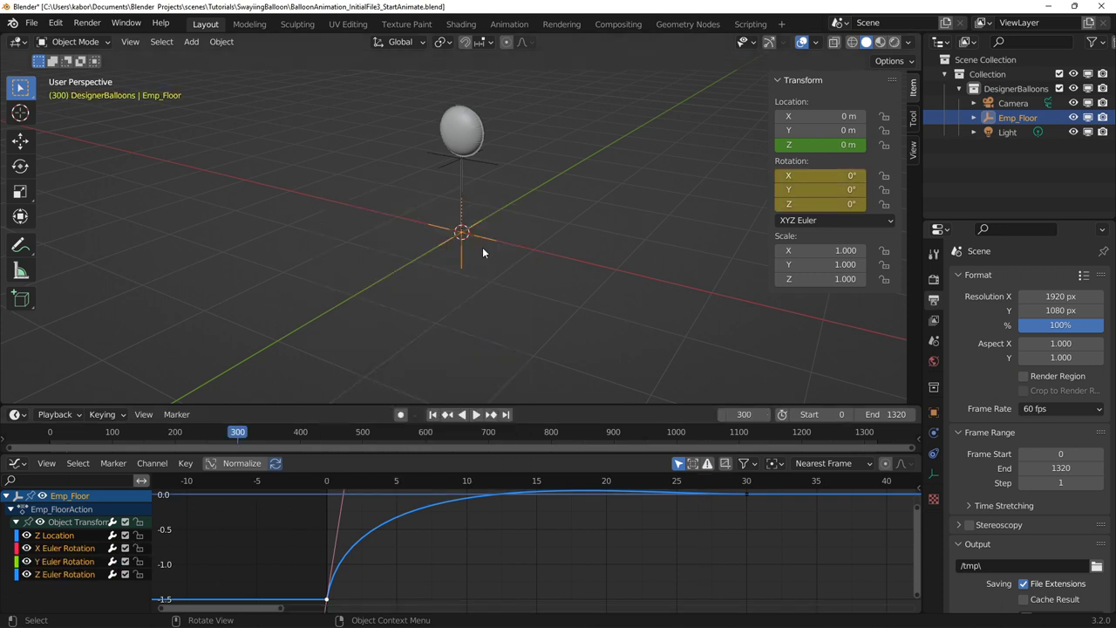
- At frame 360, set the Emp_Floor empty's Z rotation to 180°, insert a rotation keyframe, and enlarge the timeline to show the keyframes
left_click(748, 415)
type("360")
key("Return")
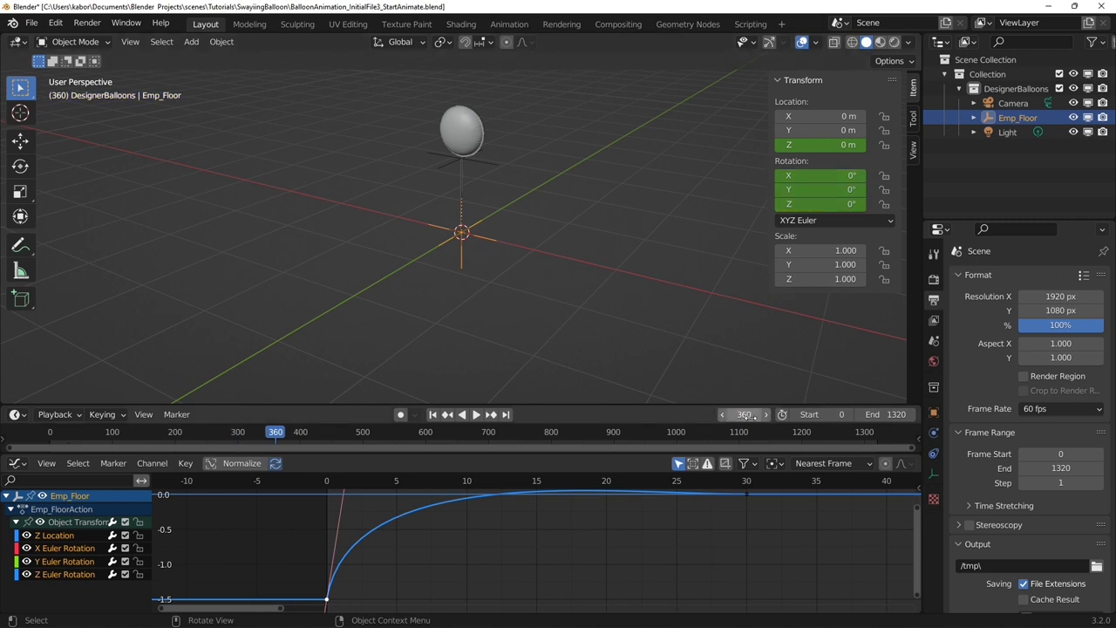
left_click(803, 204)
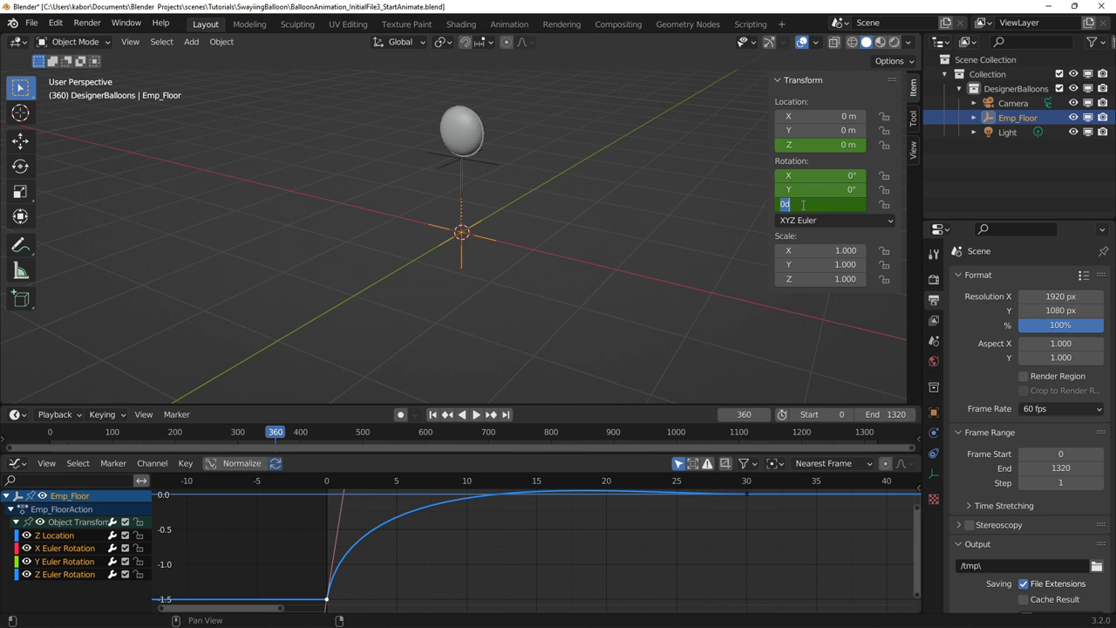
type("18")
key("Return")
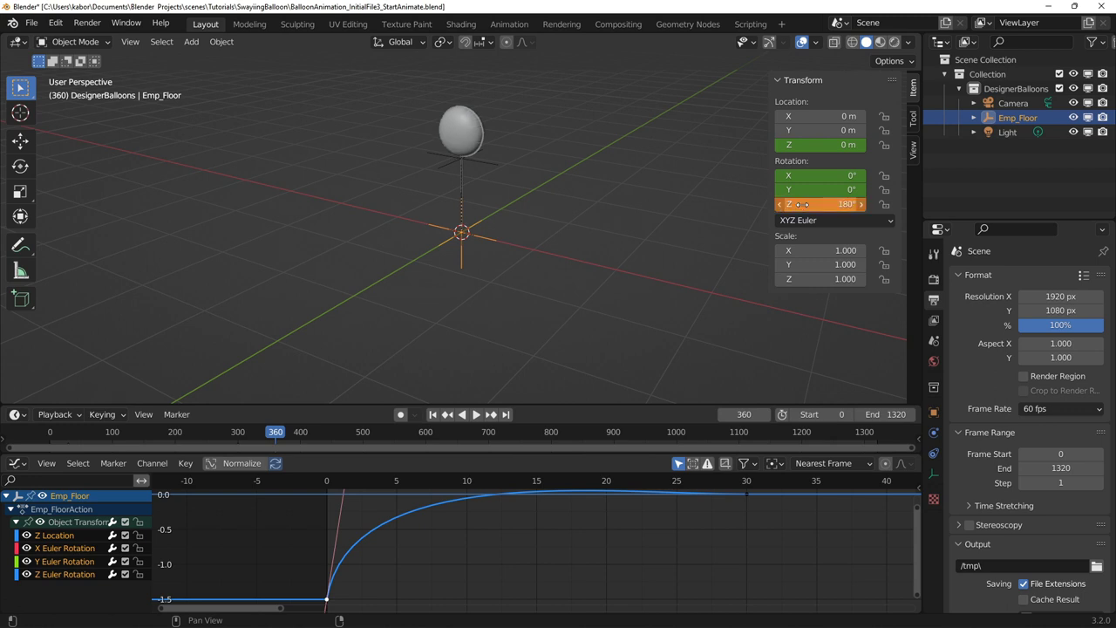
key("i")
left_click(486, 242)
left_click_drag(388, 405, 388, 381)
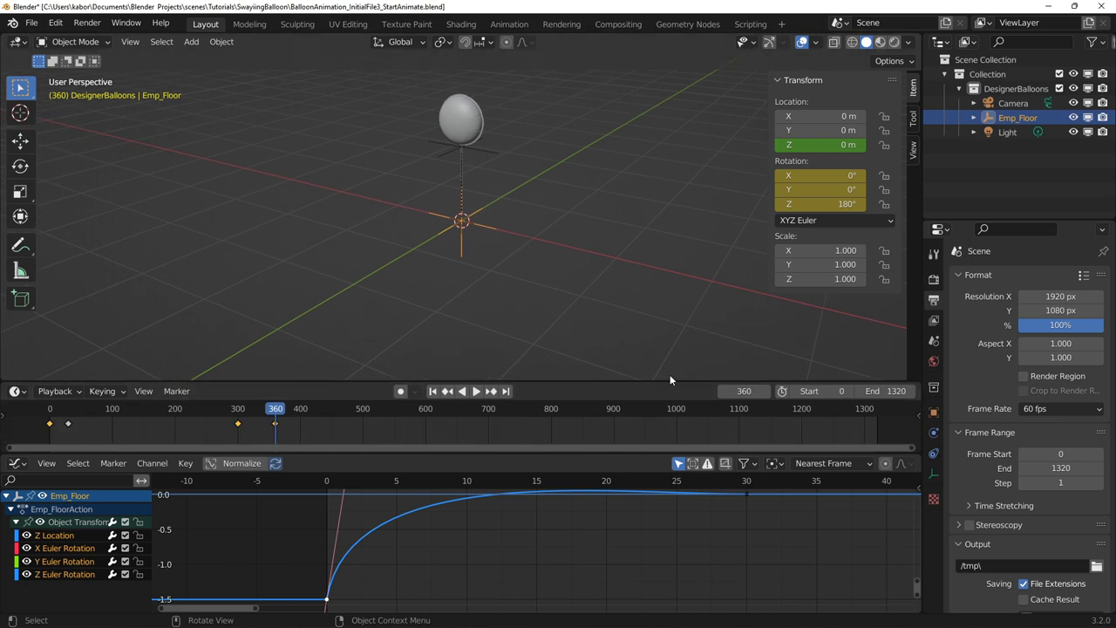
- Insert a rotation keyframe for the Emp_Floor empty at frame 660
left_click(739, 391)
type("660")
key("Return")
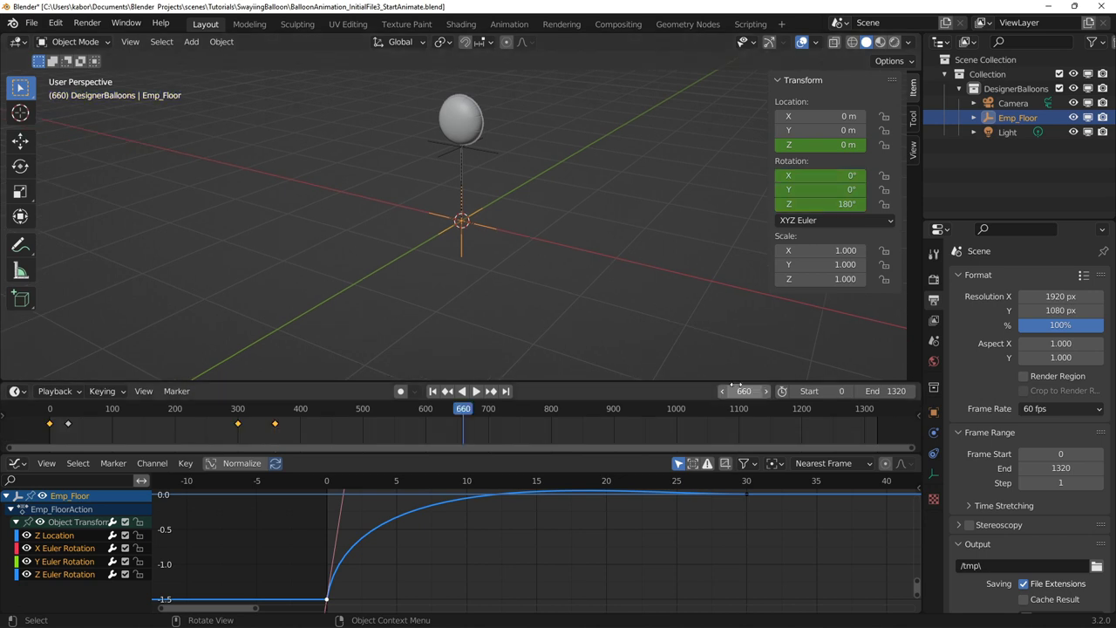
key("i")
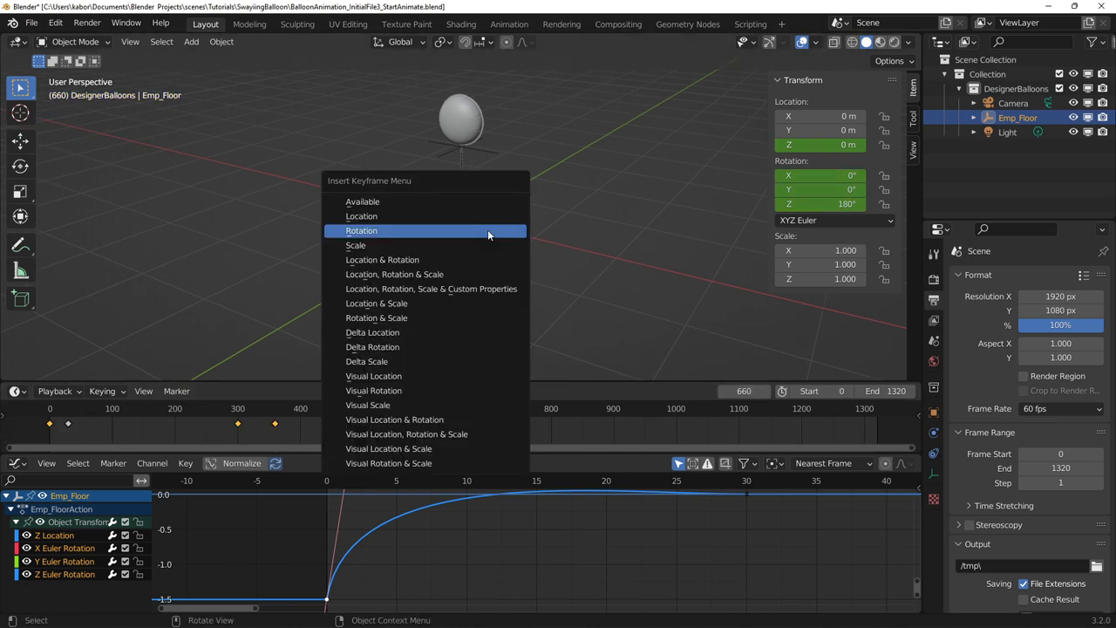
left_click(488, 232)
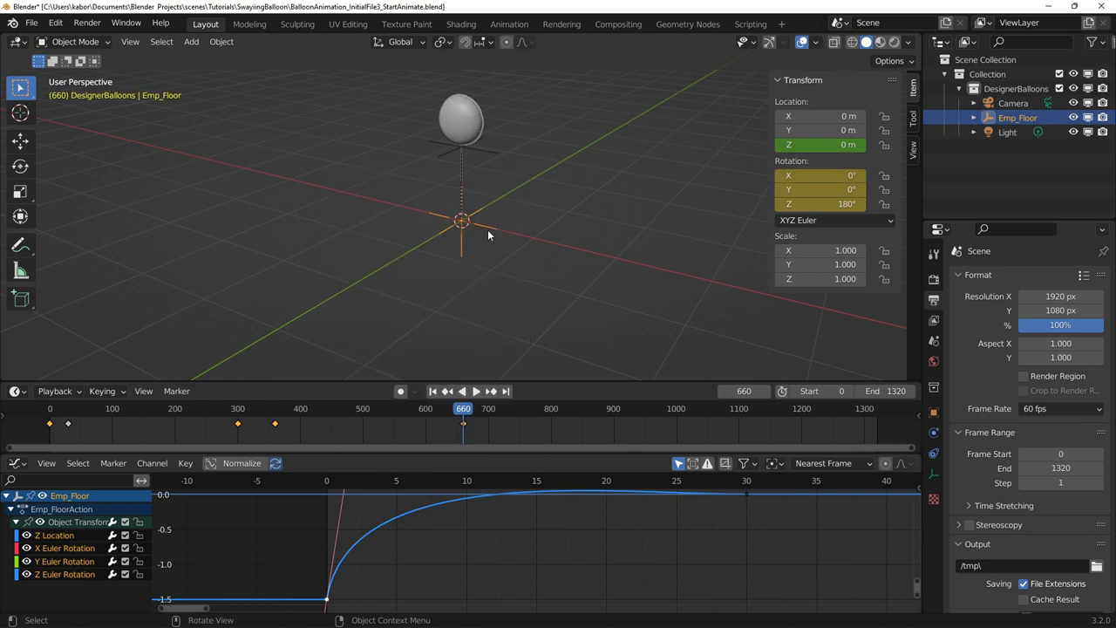
- Copy the Emp_Floor keyframe at frame 300 and paste it at frame 720
left_click(239, 426)
right_click(238, 423)
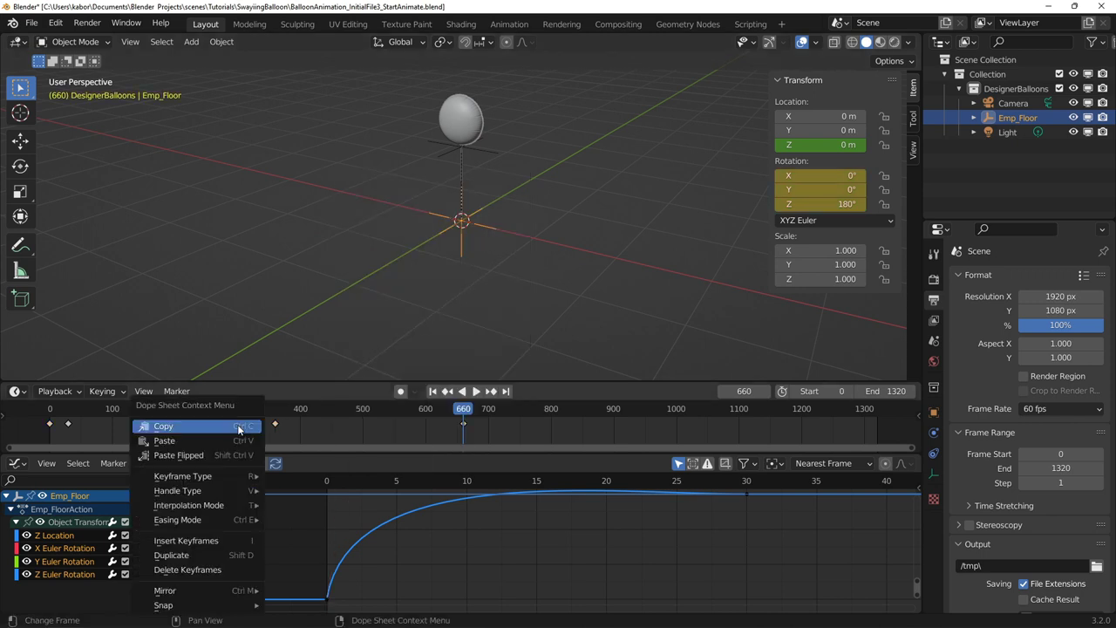
left_click(237, 424)
left_click(743, 390)
type("72")
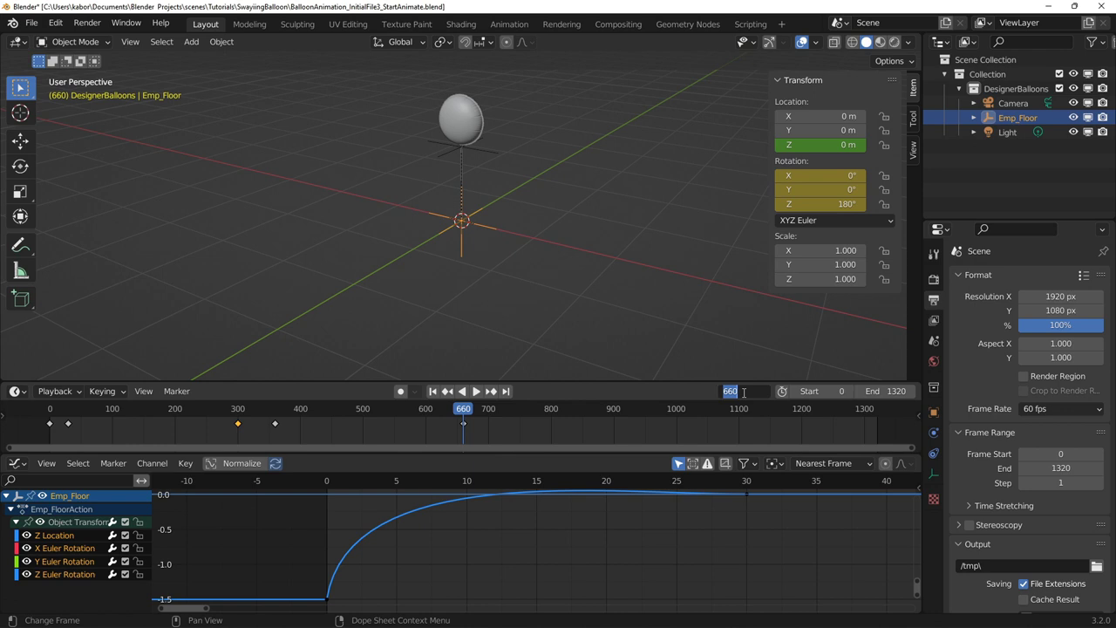
type("0")
key("Return")
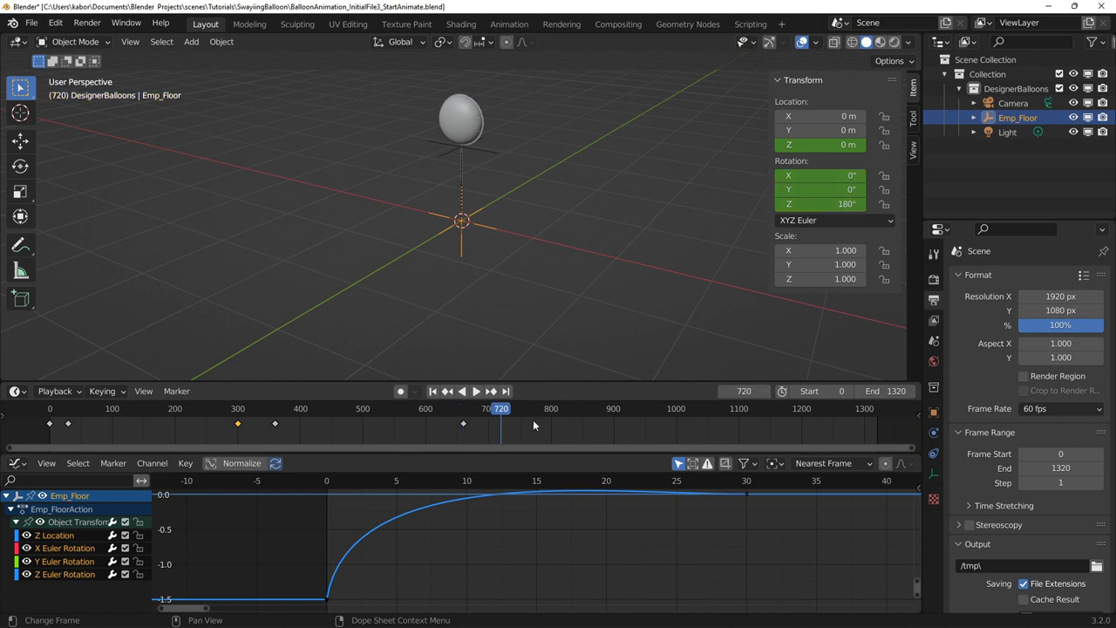
right_click(502, 425)
left_click(495, 437)
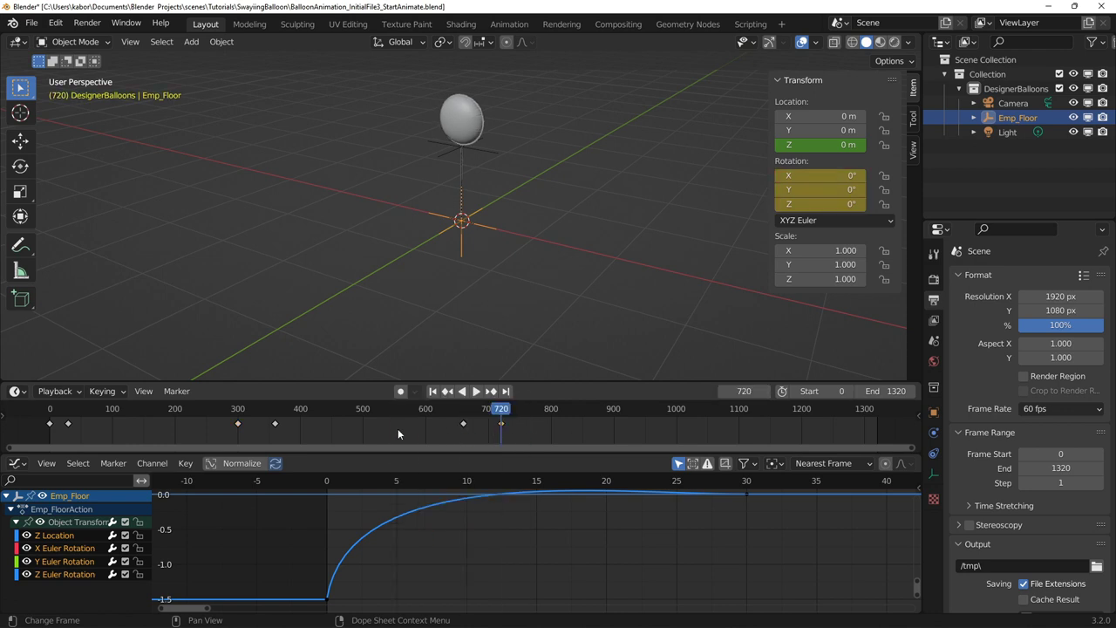
- Copy the Emp_Floor keyframes at frames 300 and 360 together and paste them starting at frame 1020
left_click(276, 425)
right_click(238, 428)
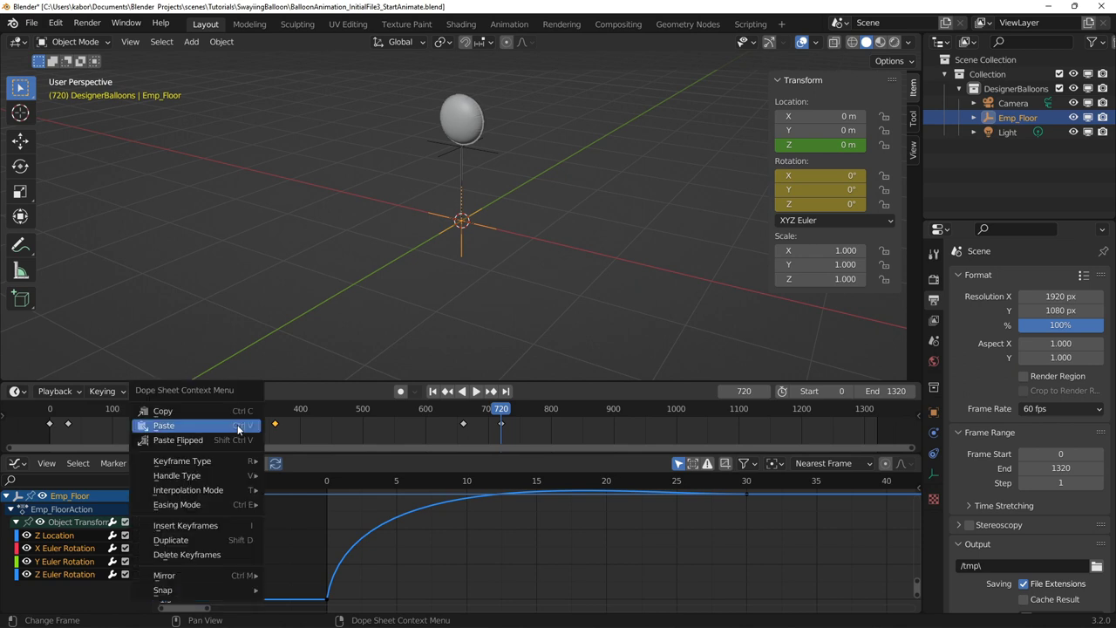
left_click(230, 411)
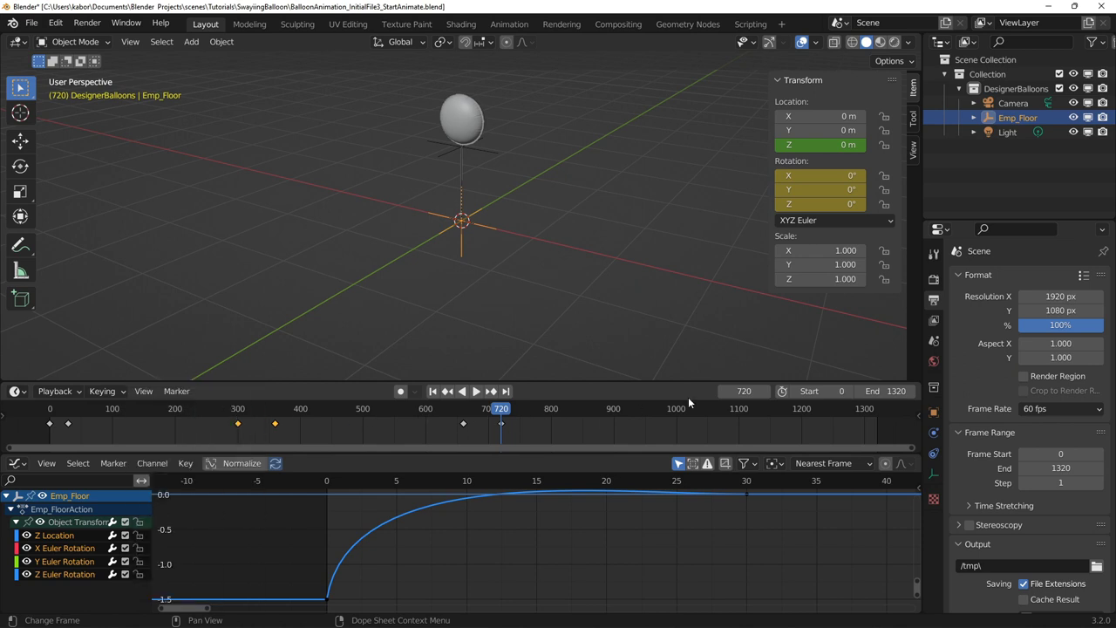
double_click(755, 391)
type("102")
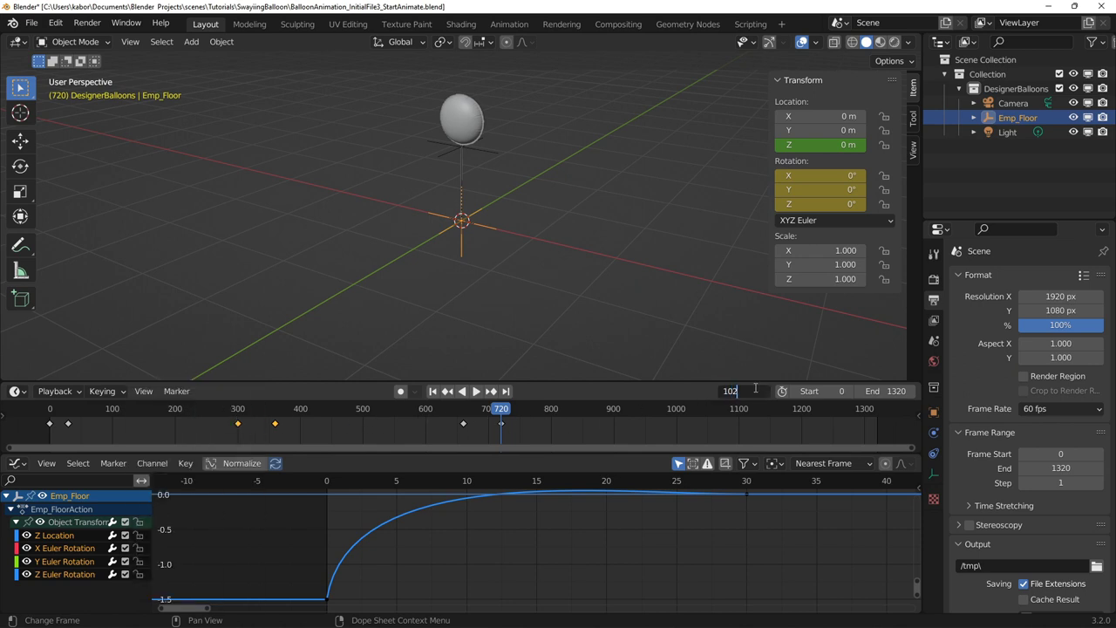
type("0")
key("Return")
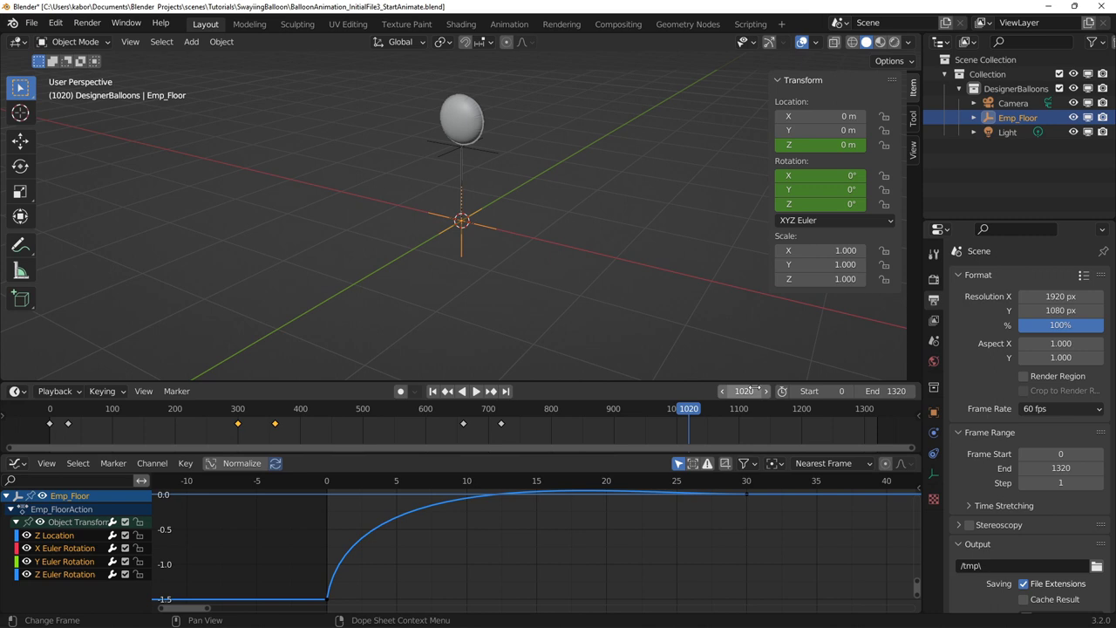
right_click(688, 421)
left_click(678, 436)
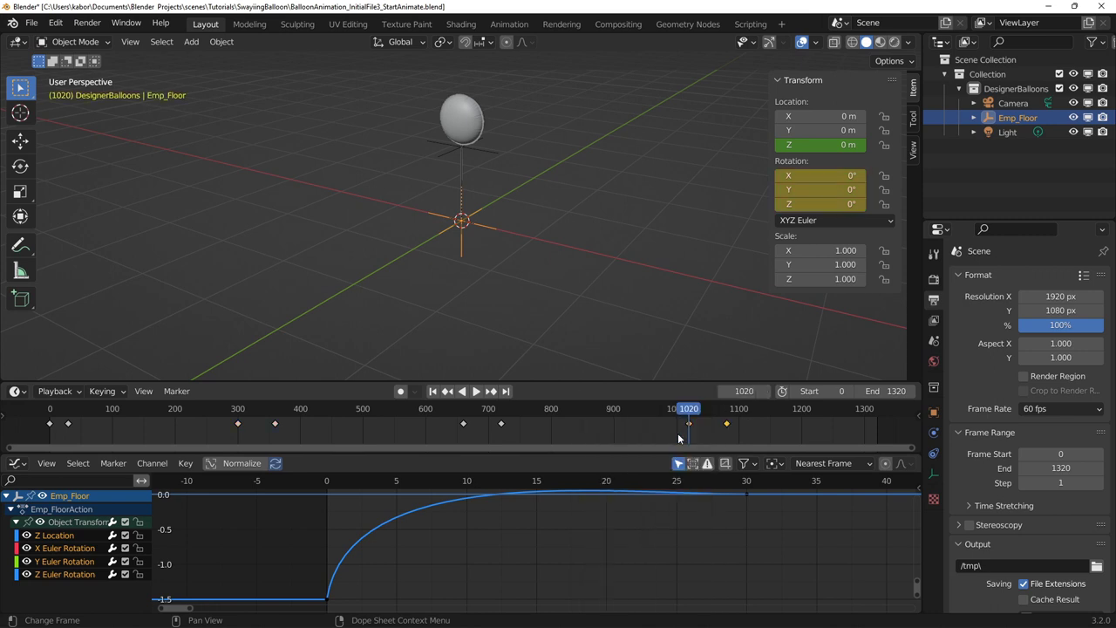
- Go to frame 1144 and add a Noise modifier to the Y Euler Rotation curve
left_click(765, 408)
left_click(60, 561)
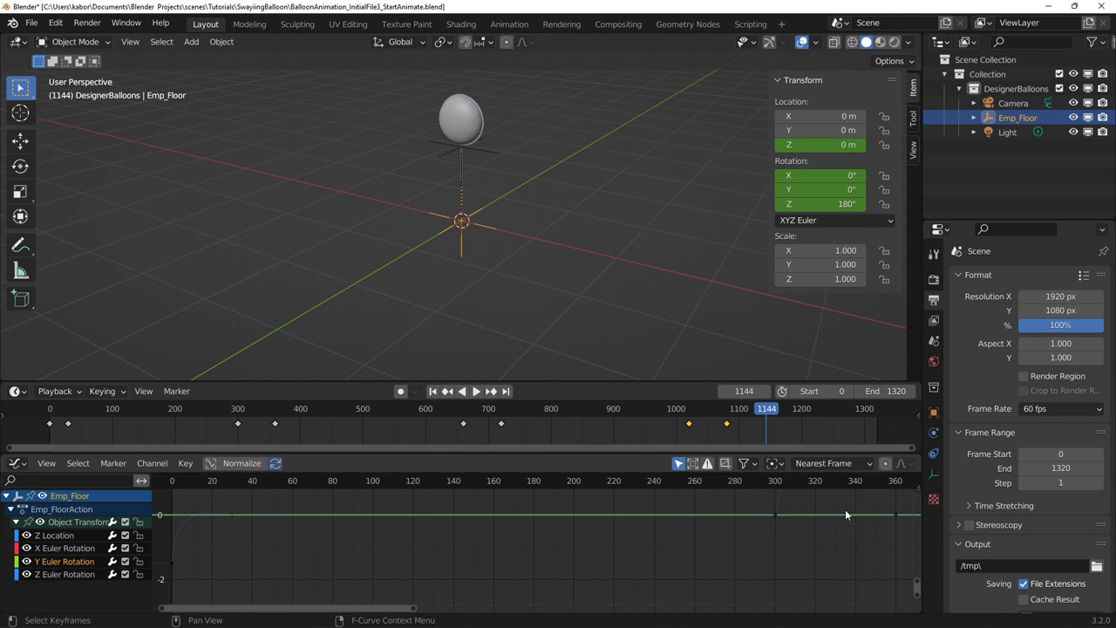
key("n")
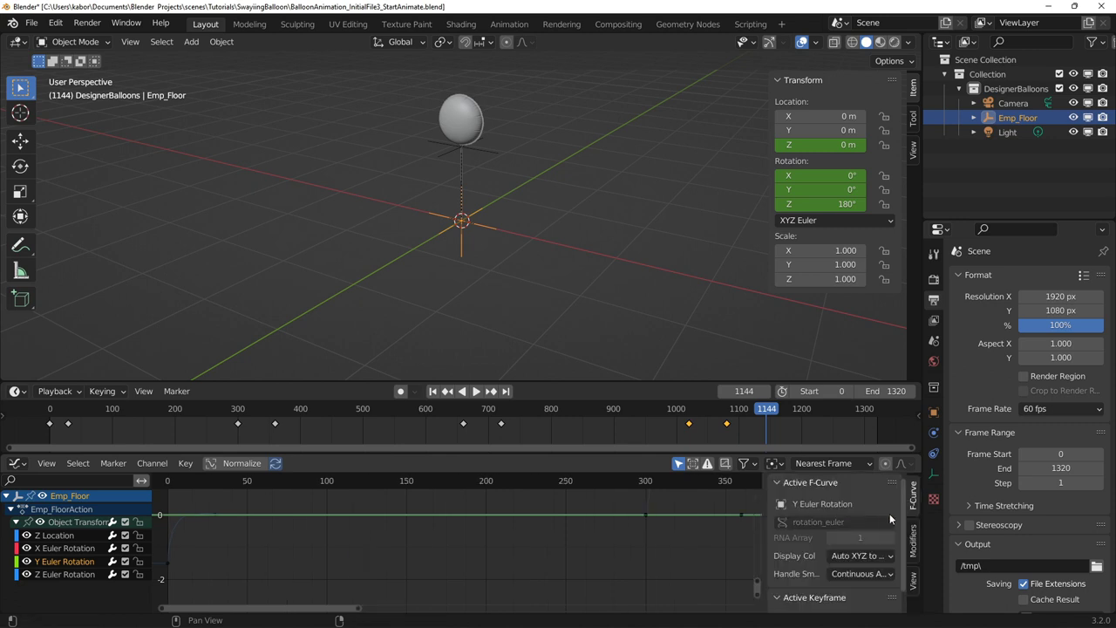
left_click(914, 540)
left_click(808, 485)
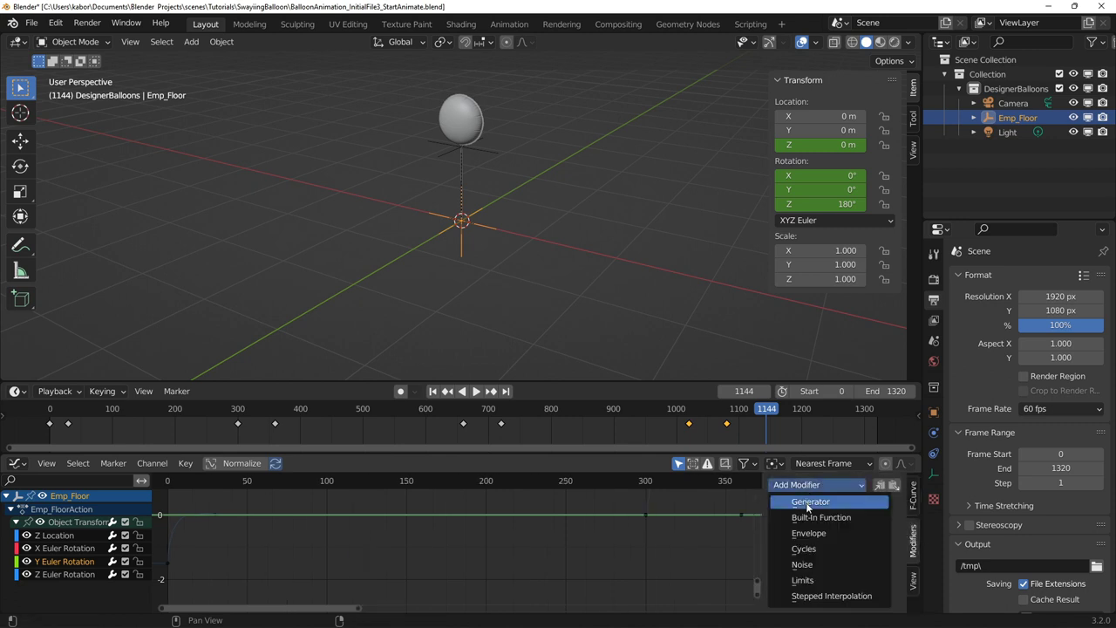
left_click(813, 565)
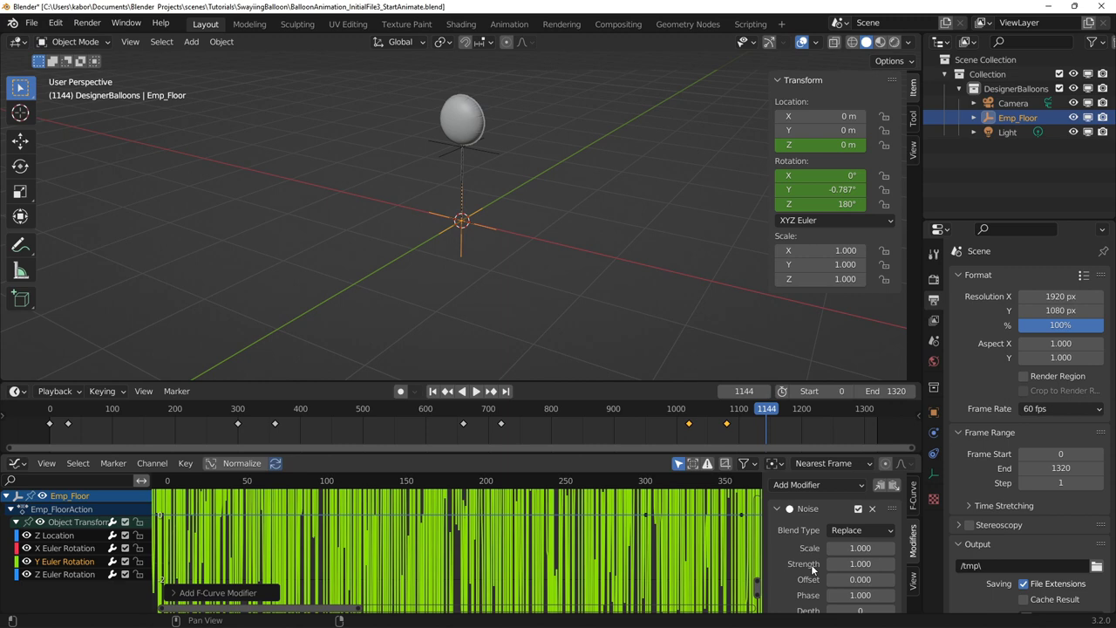
- Set the Y Euler Rotation's Noise modifier to Scale 120 and Strength 0.5, and fit the whole curve in view
left_click(852, 549)
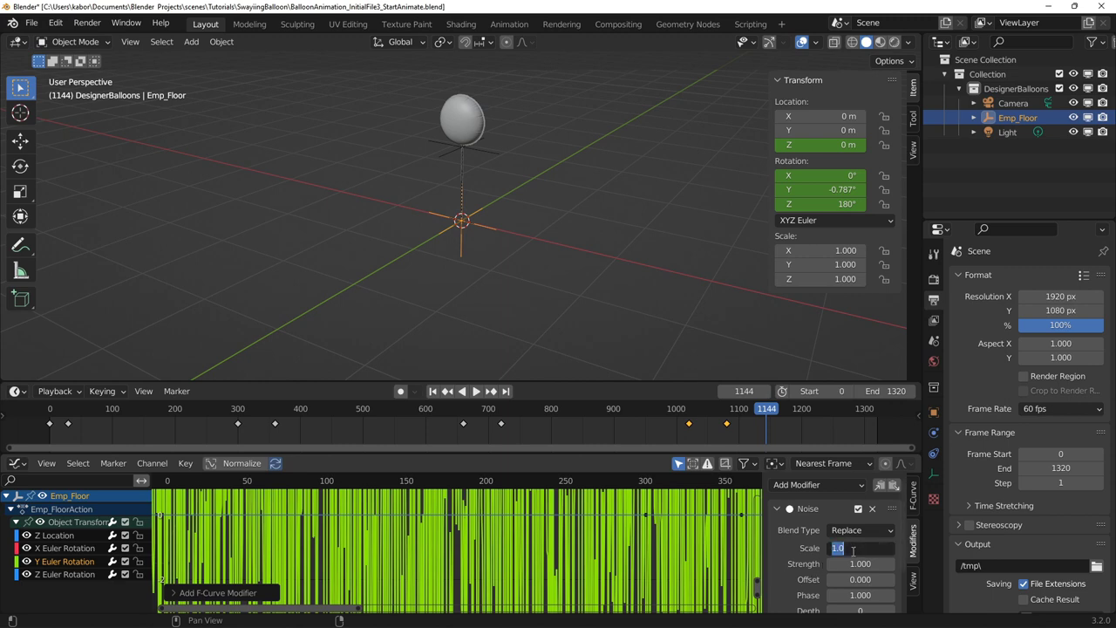
type("120")
key("Return")
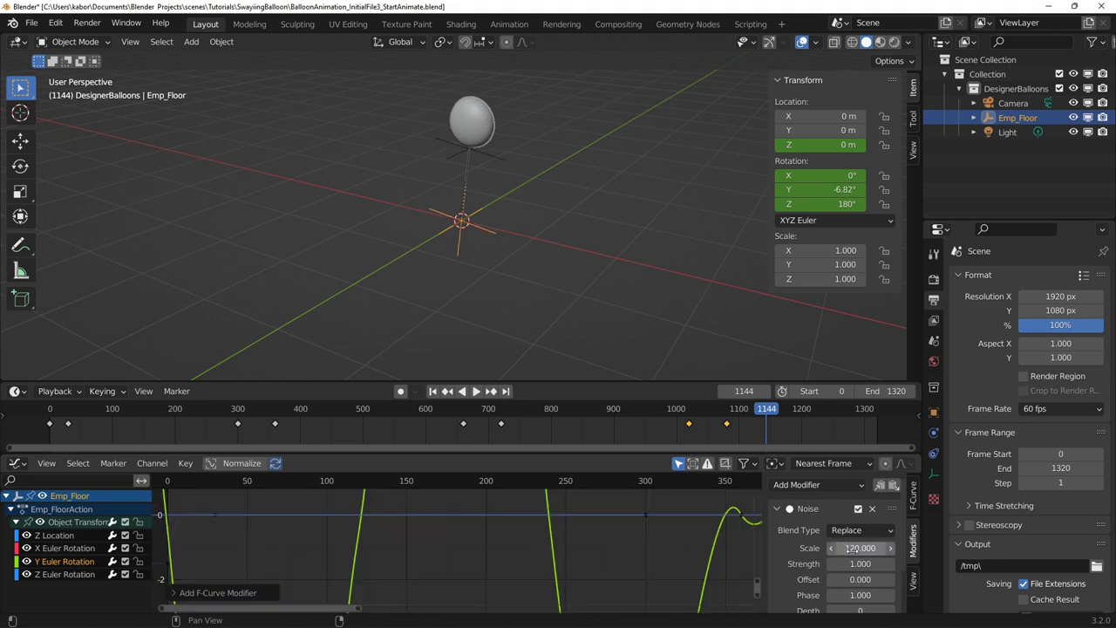
left_click(854, 563)
key("BackSpace")
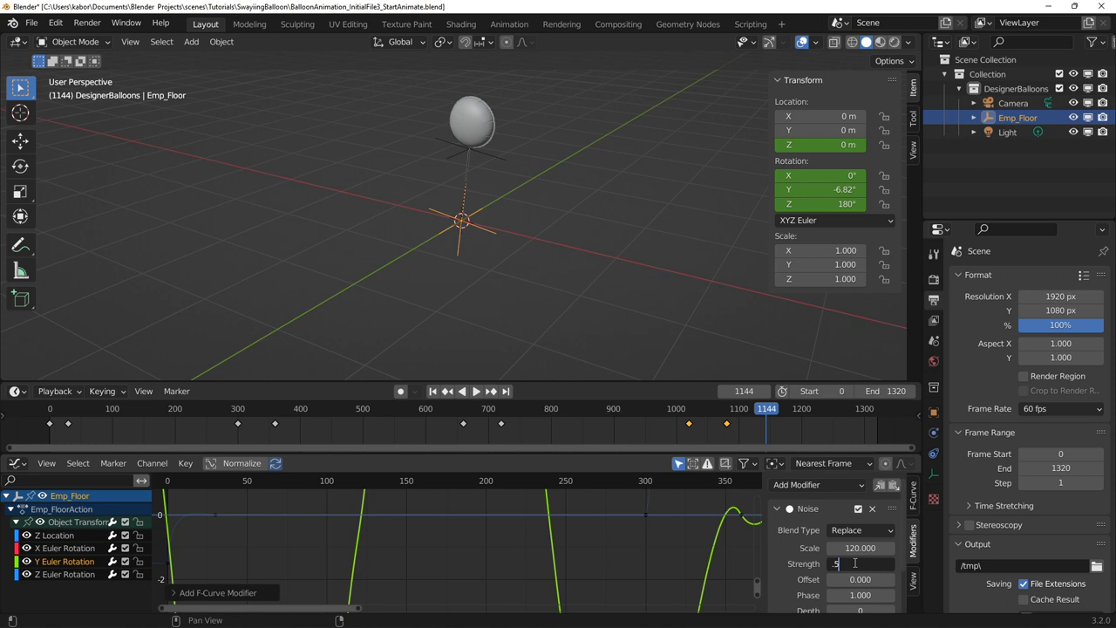
type(".5")
key("Return")
key("Home")
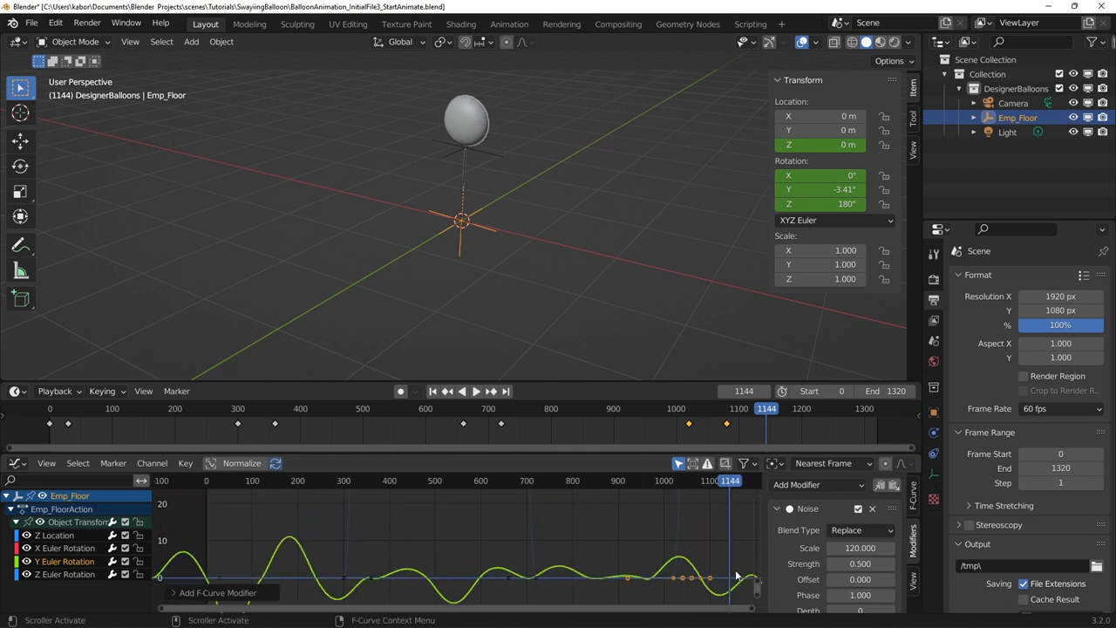
scroll(737, 576, "down", 3, "shift")
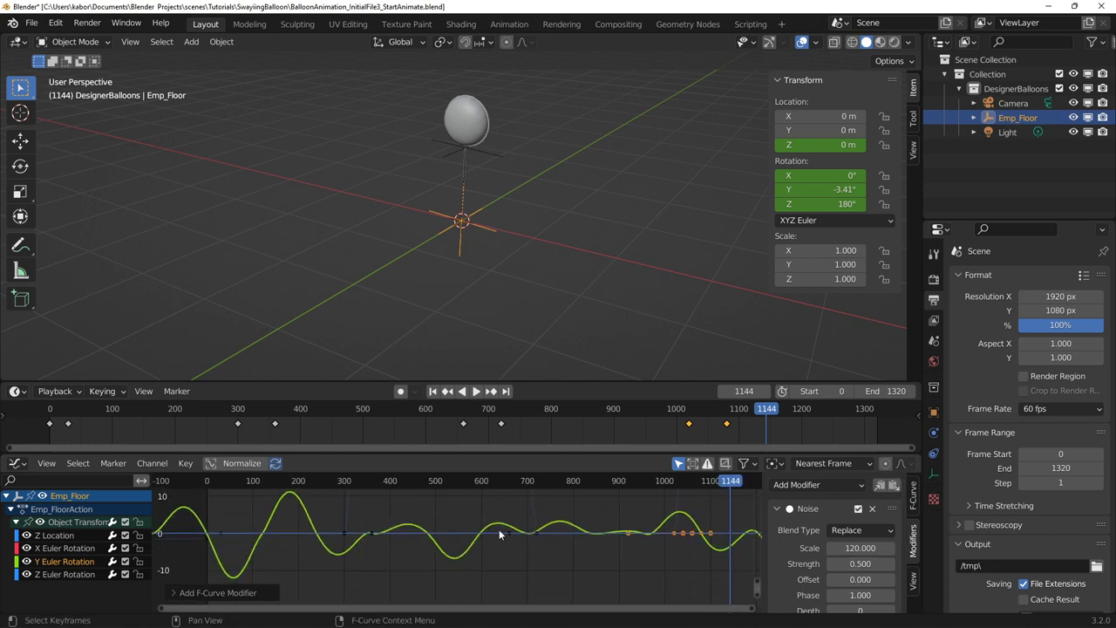
scroll(523, 545, "up", 1, "shift")
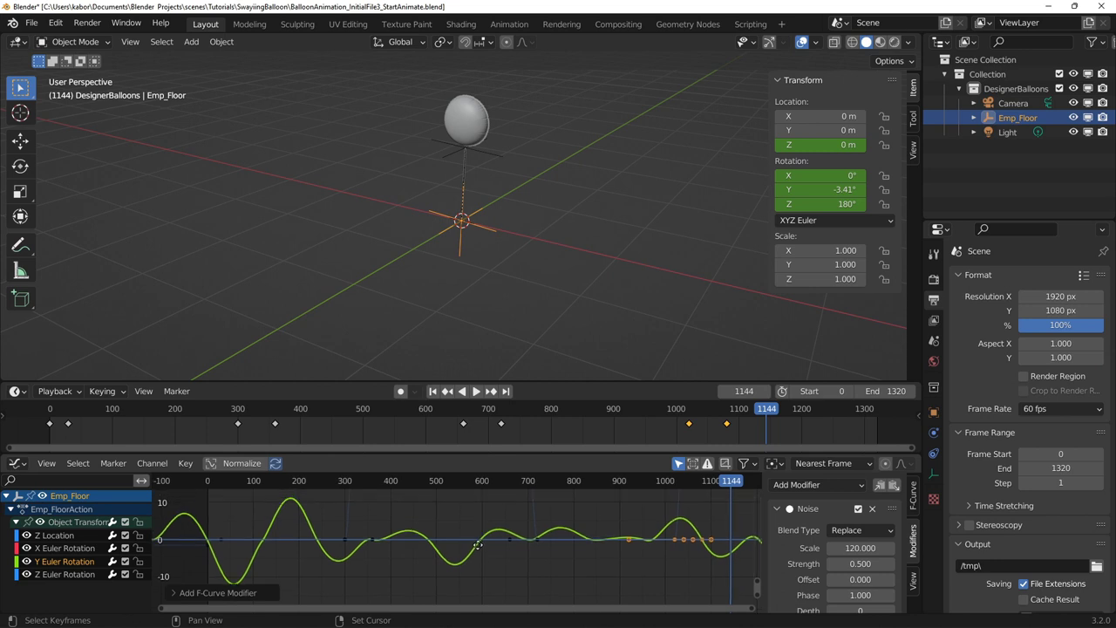
- Restrict the Y Euler Rotation's Noise modifier to the frame range 10 to 1320
scroll(833, 589, "down", 3)
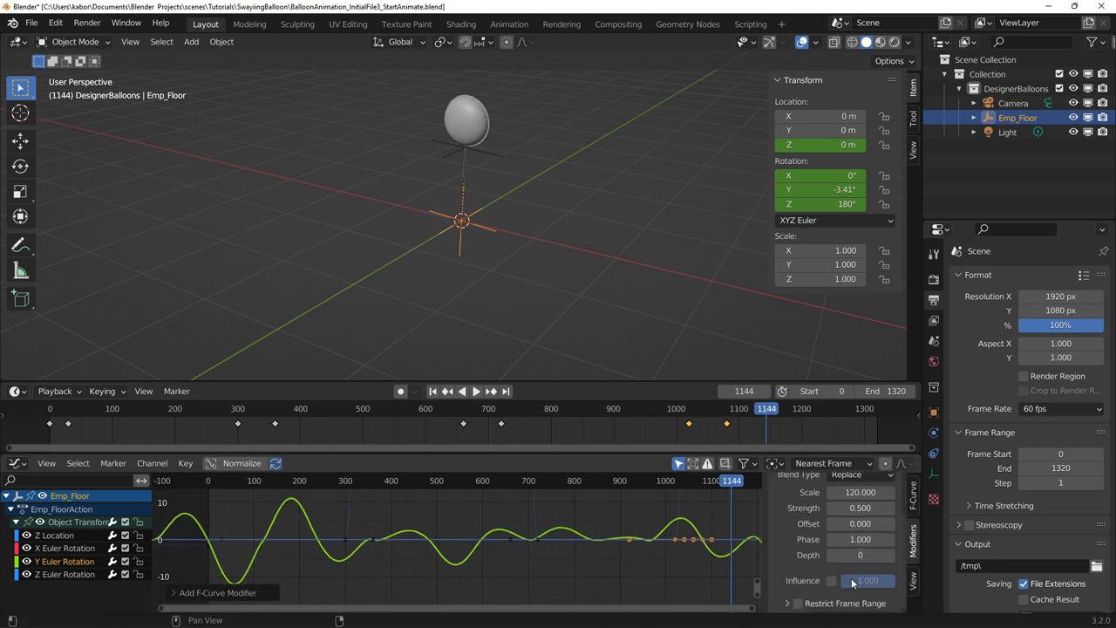
left_click(798, 602)
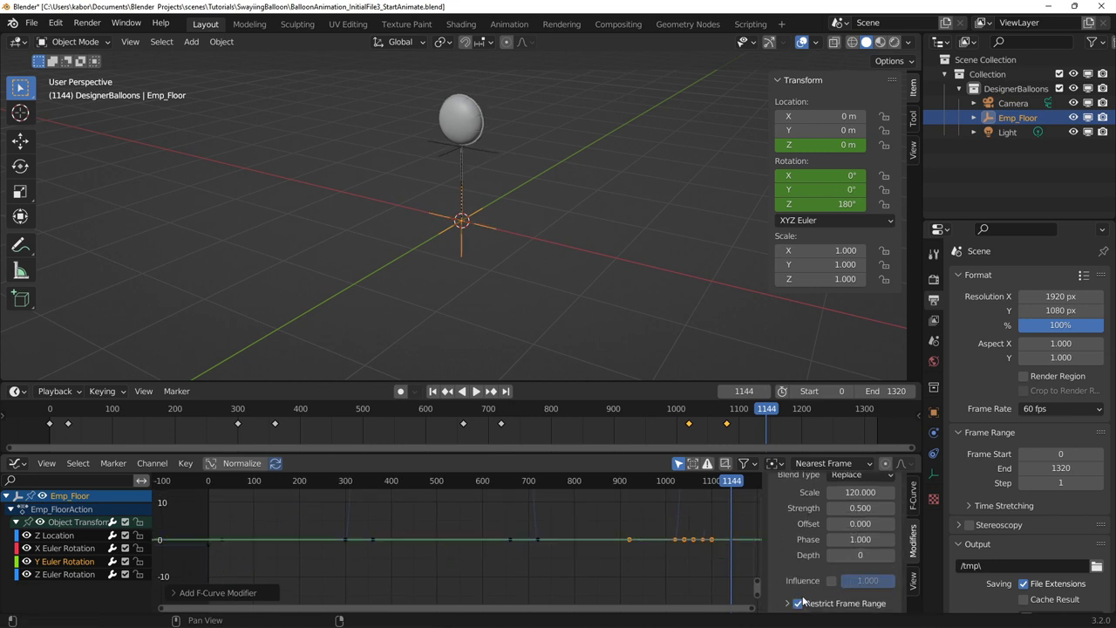
left_click(800, 602)
scroll(800, 593, "down", 2)
left_click(856, 552)
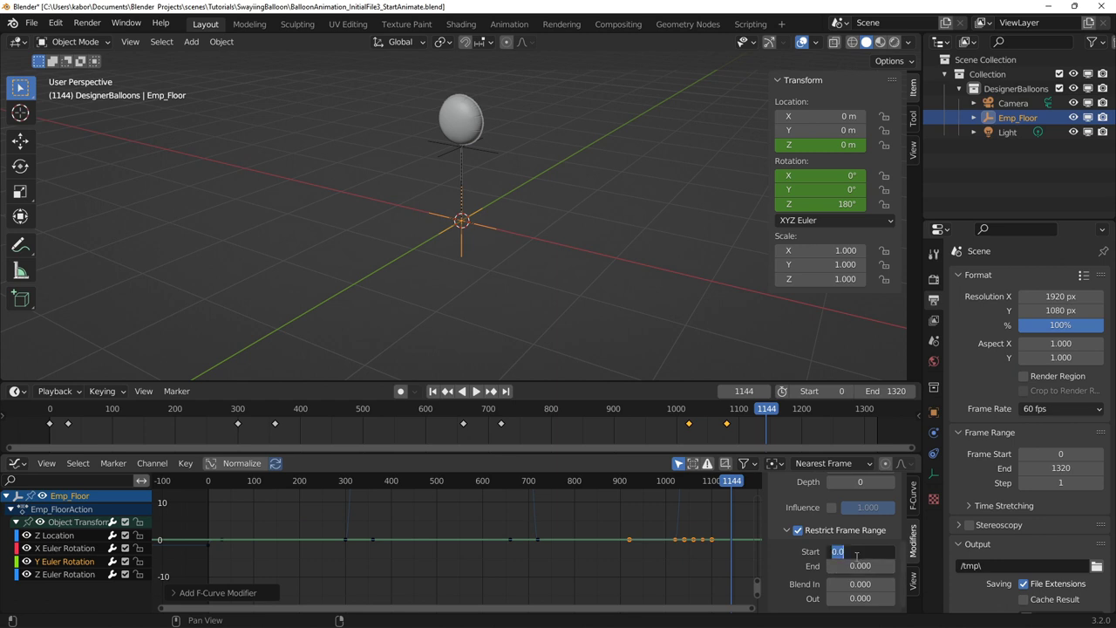
type("10")
key("Return")
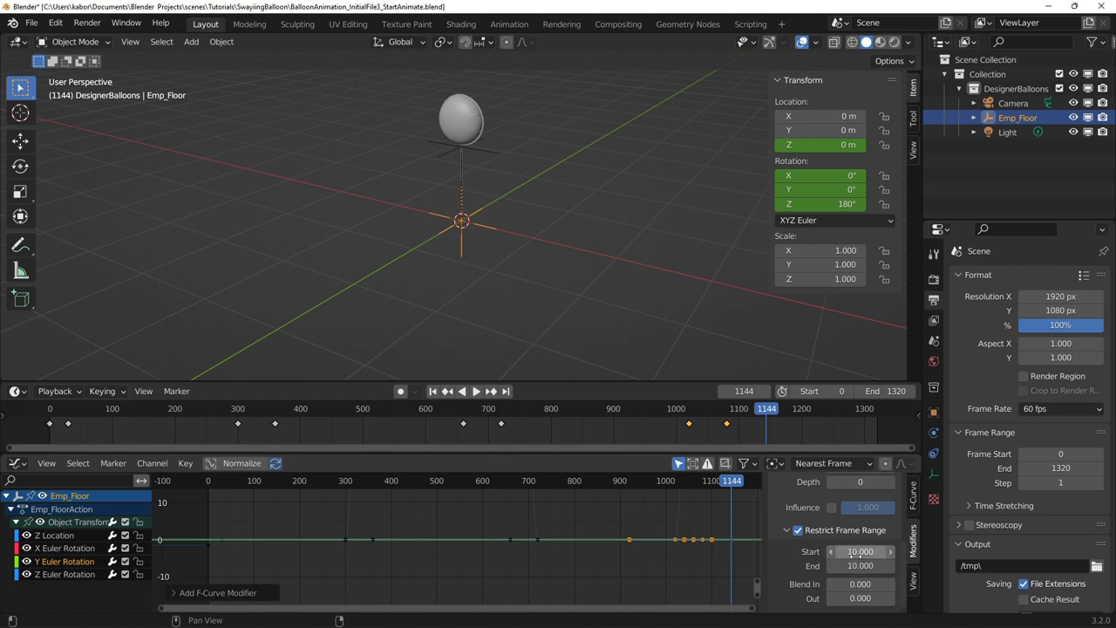
left_click(856, 567)
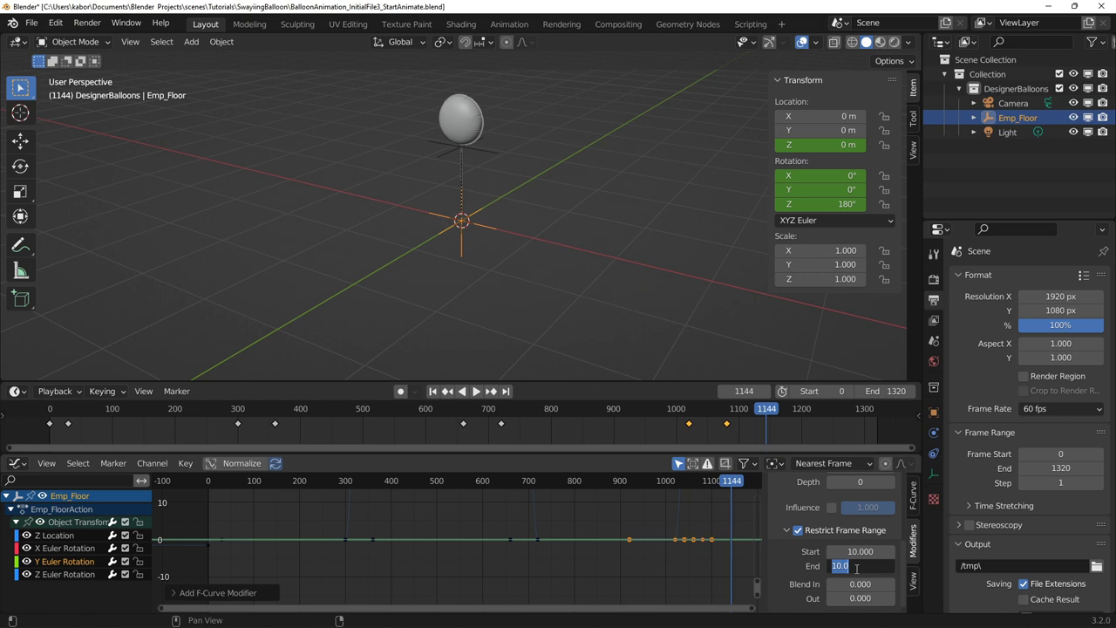
type("1320")
key("Return")
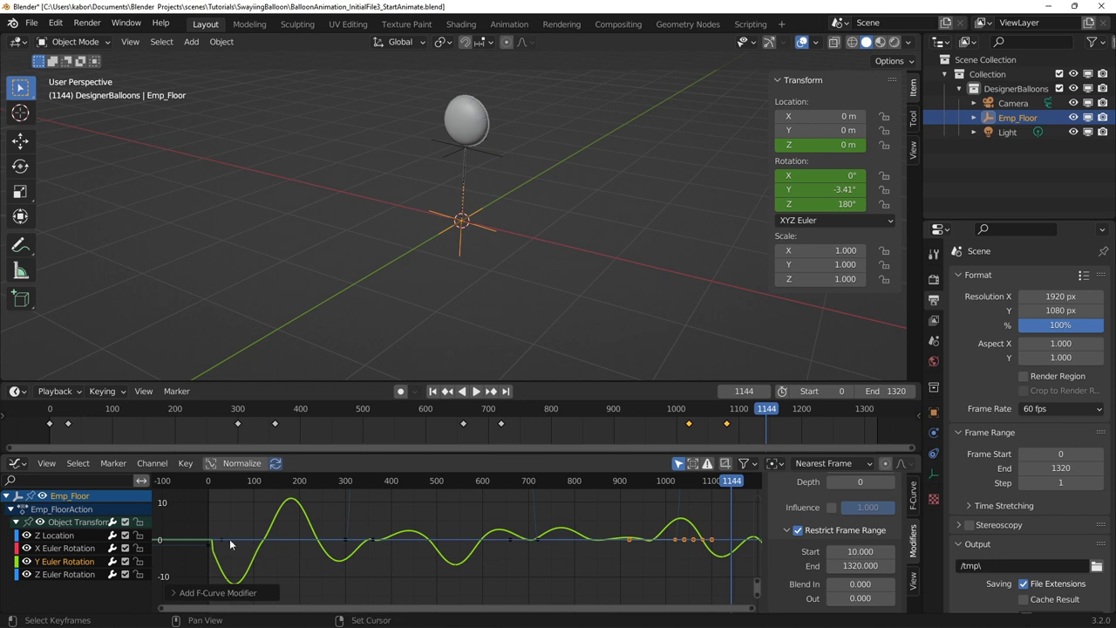
- Raise the Blend In of the Y Euler Rotation's Noise modifier to 225 frames so the sway starts gradually
scroll(230, 539, "up", 3)
scroll(273, 535, "up", 2)
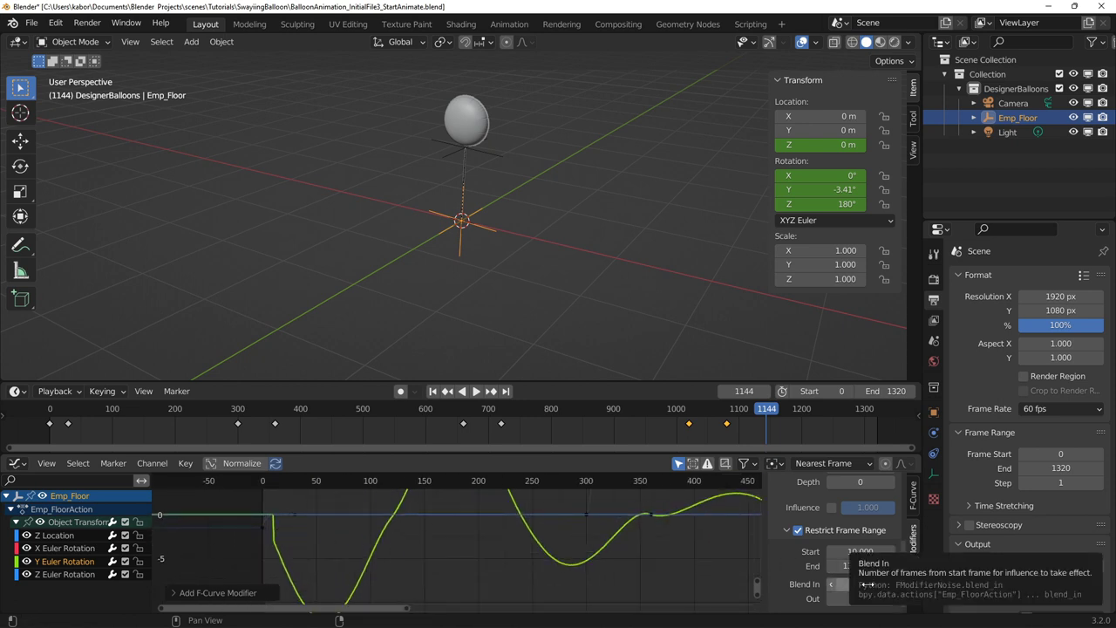
left_click_drag(869, 584, 980, 584)
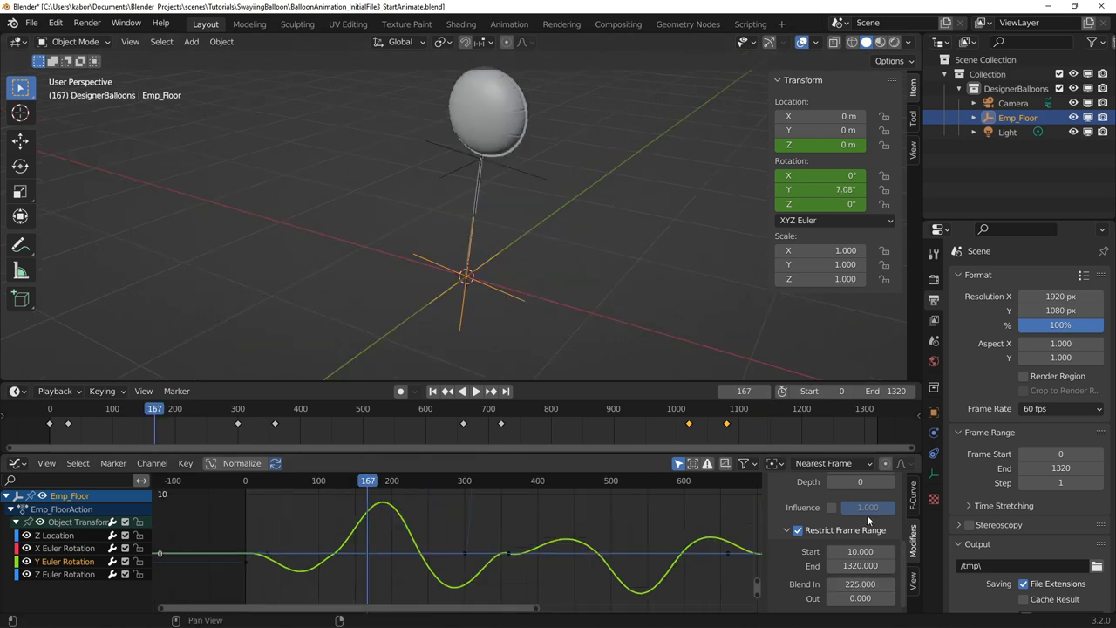
- Copy the Y Euler Rotation's Noise modifier onto the X Euler Rotation curve and set the copy's Scale to 150
scroll(872, 523, "up", 5)
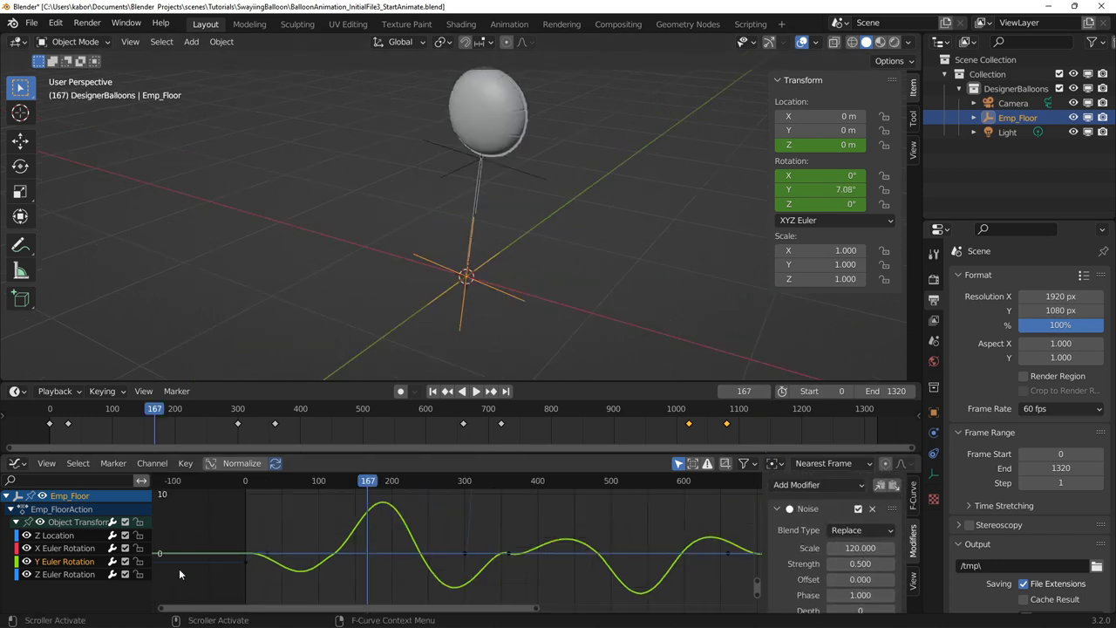
left_click(58, 549)
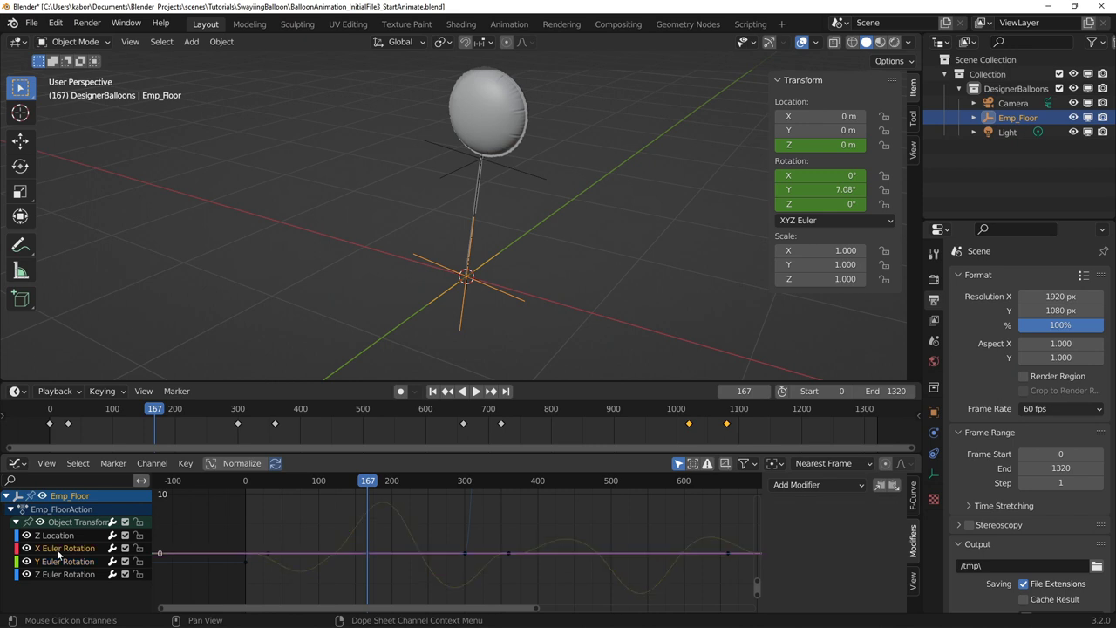
left_click(895, 486)
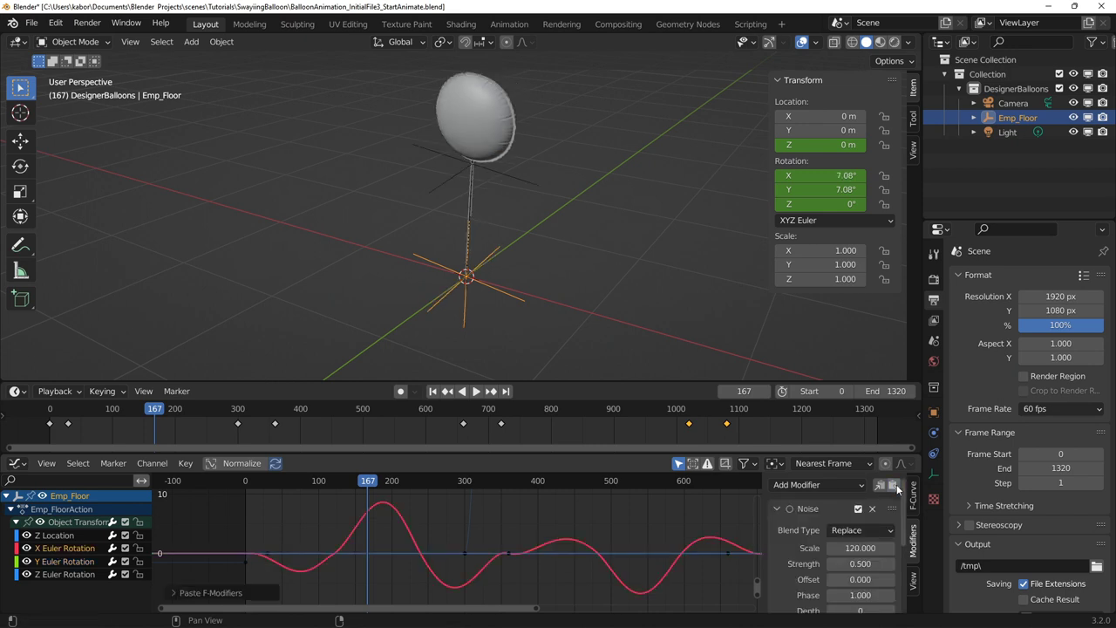
left_click(860, 547)
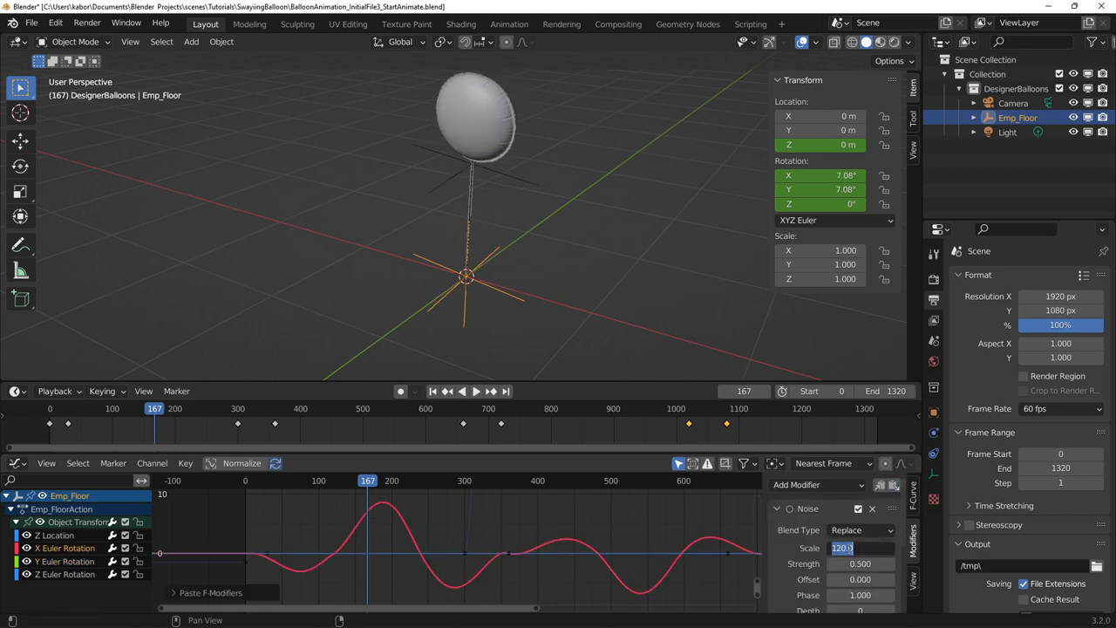
type("150")
key("Return")
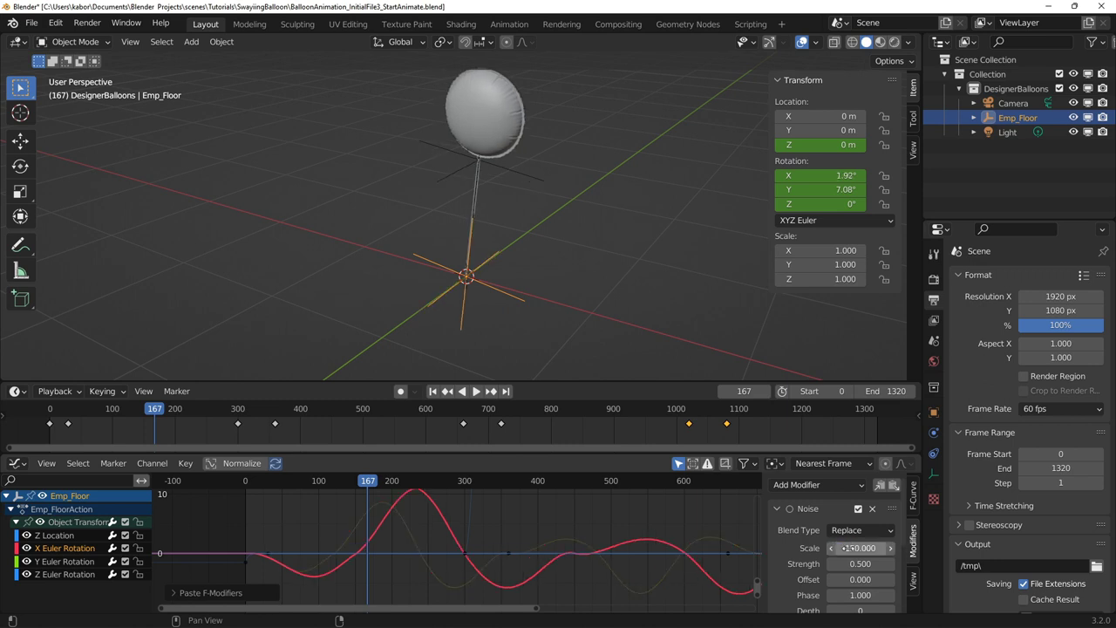
- Set the X Euler Rotation's Noise modifier to Strength 0.05 and Phase 25
left_click(853, 562)
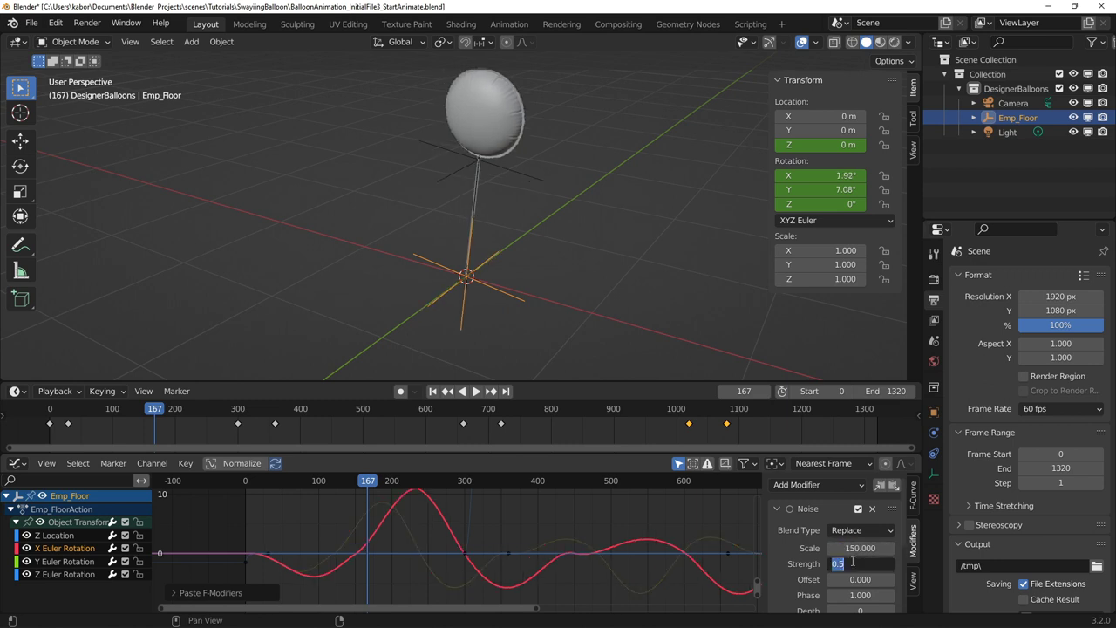
type(".05")
key("Return")
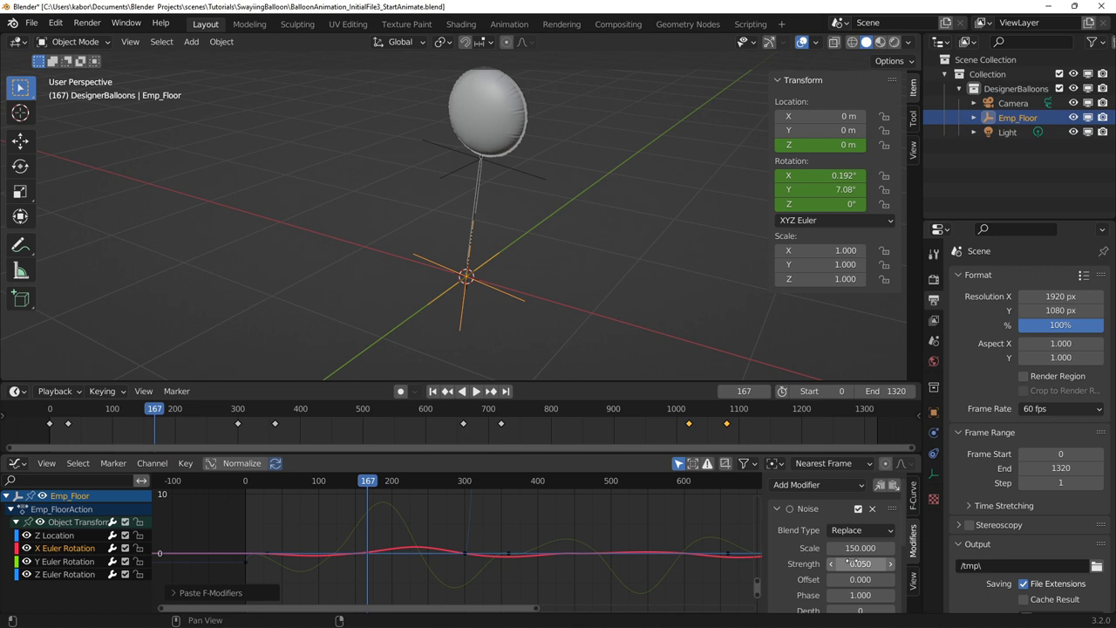
scroll(852, 563, "down", 2)
left_click(859, 547)
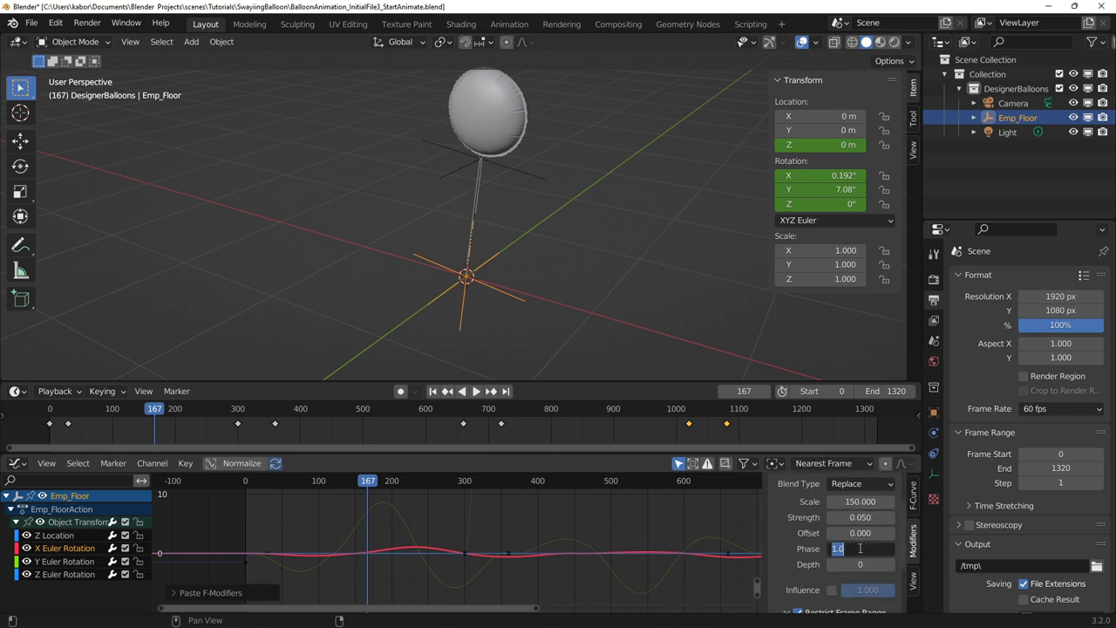
type("23")
key("Return")
scroll(859, 548, "down", 1)
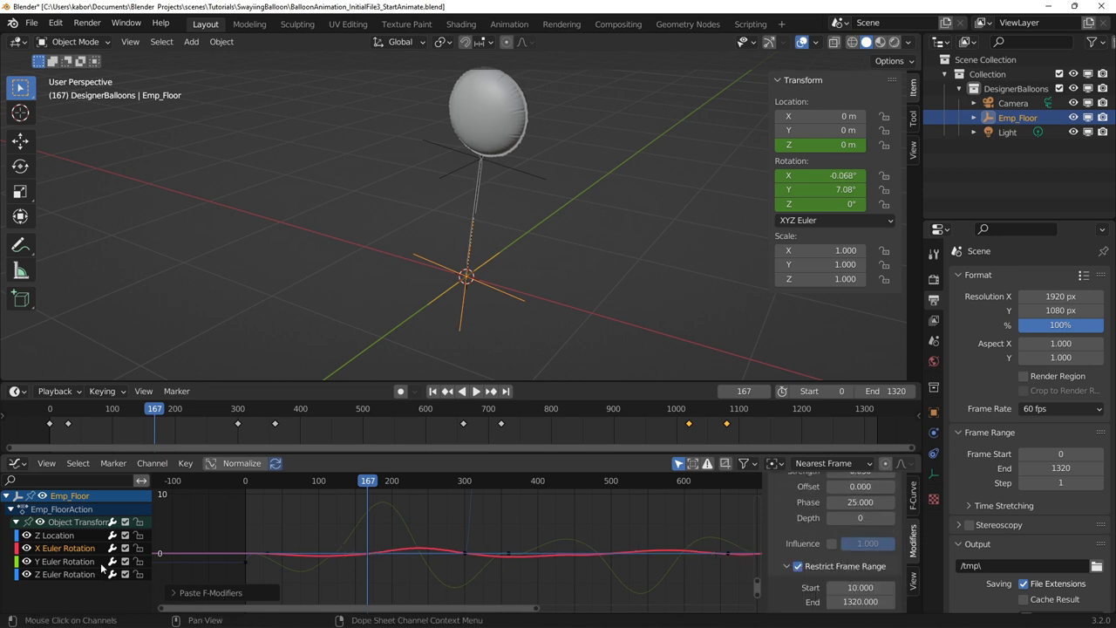
- Copy the X Euler Rotation's Noise modifier onto the Z Euler Rotation curve
scroll(874, 497, "up", 4)
left_click(879, 486)
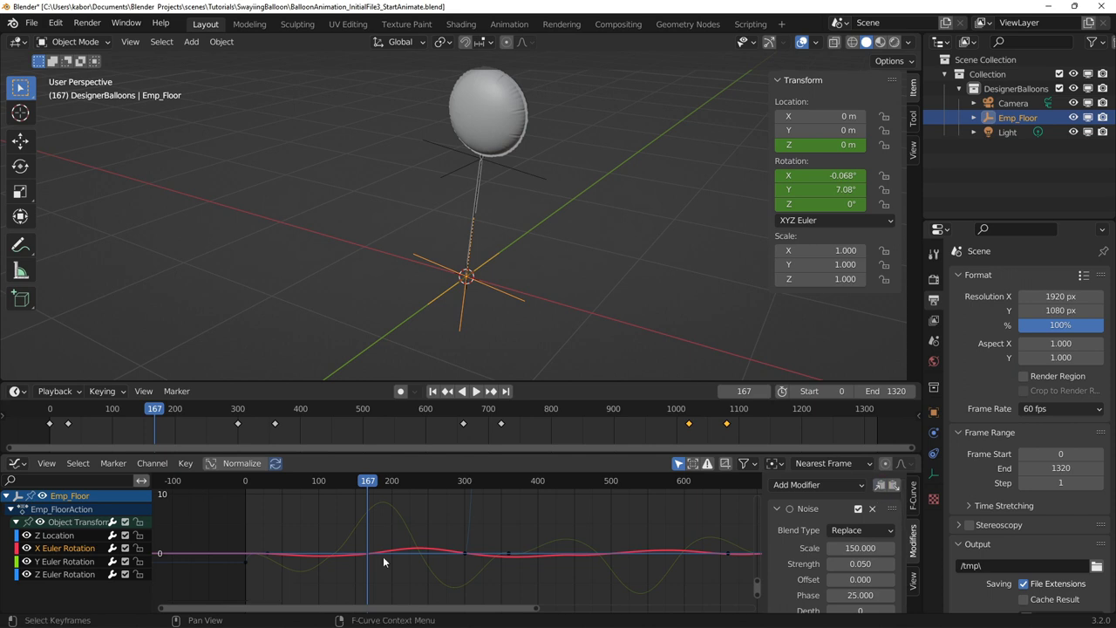
left_click(61, 574)
left_click(893, 486)
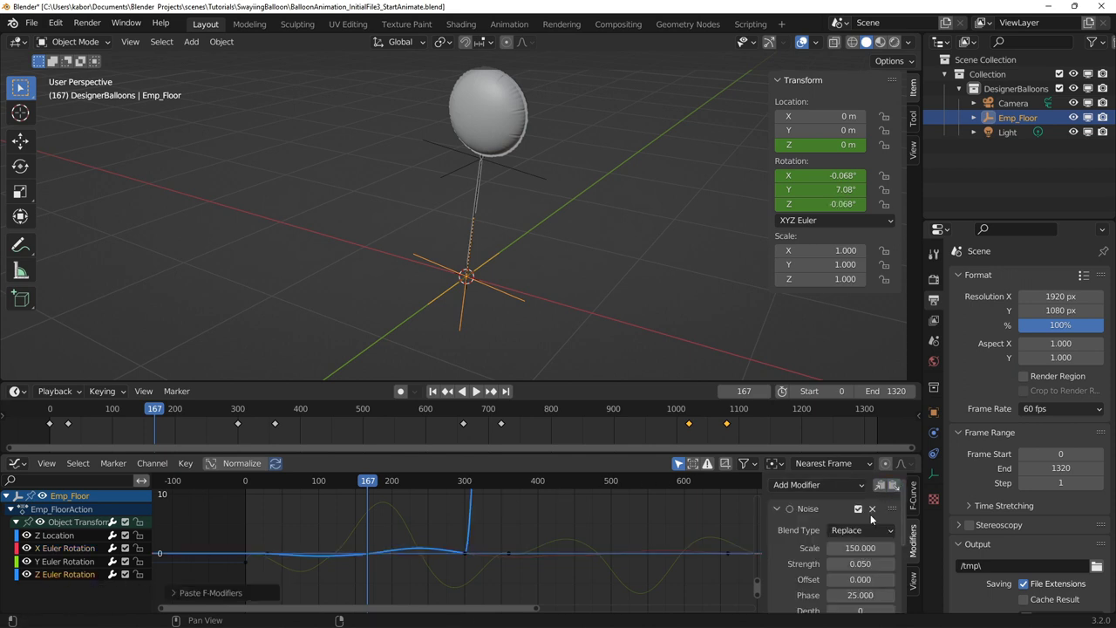
- Set the Z Euler Rotation's Noise modifier to Scale 120, Strength 0.1 and Phase 70
left_click(861, 549)
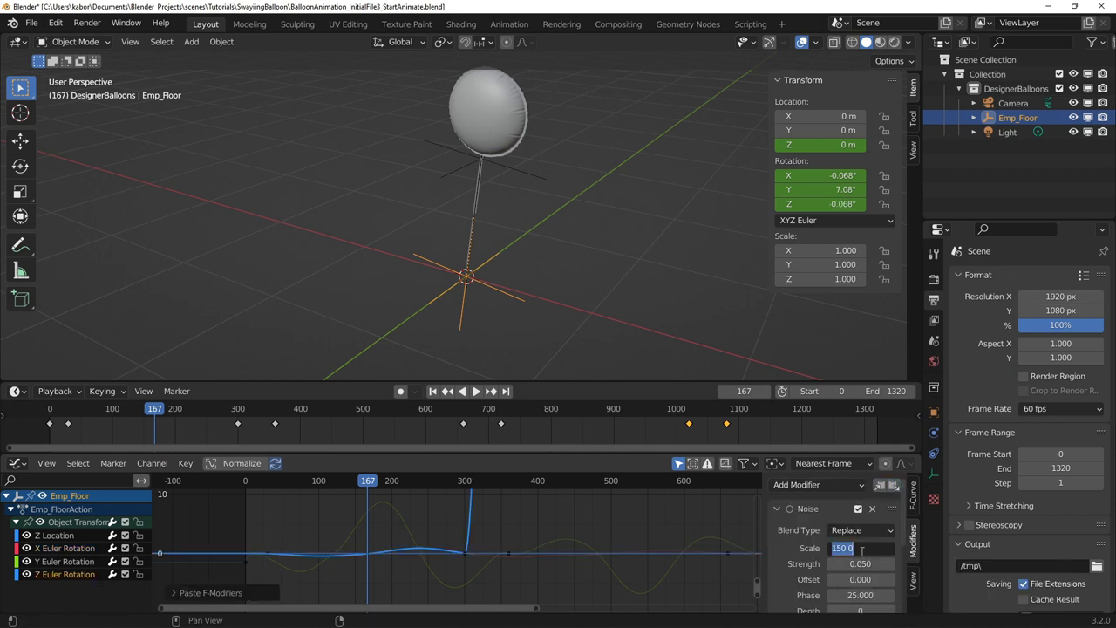
type("120")
key("Return")
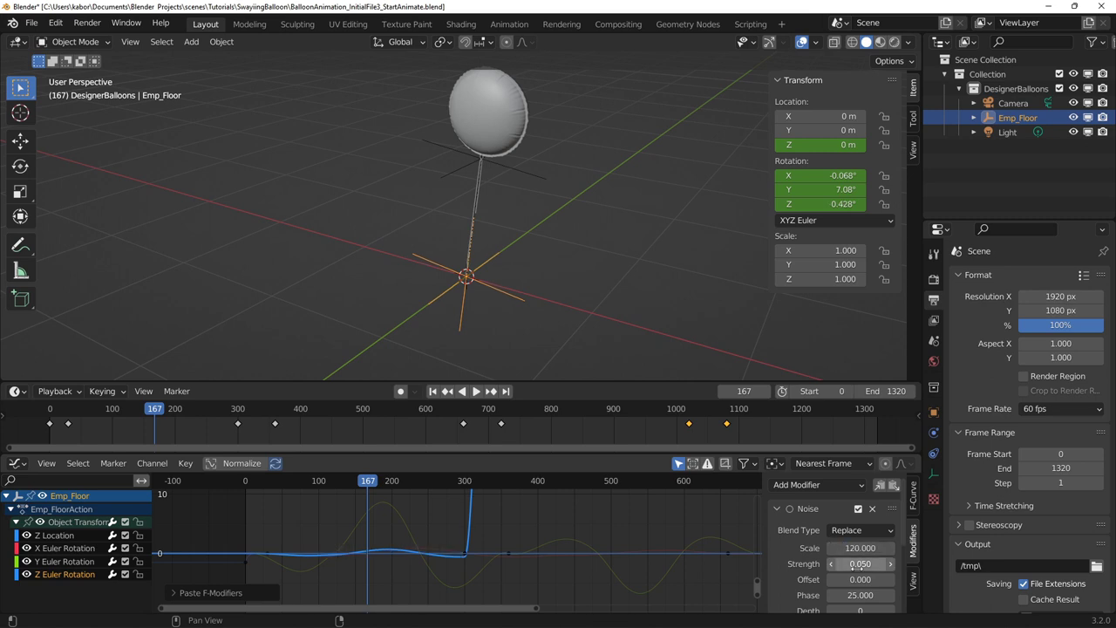
left_click_drag(859, 565, 865, 564)
scroll(863, 566, "down", 1)
left_click(861, 573)
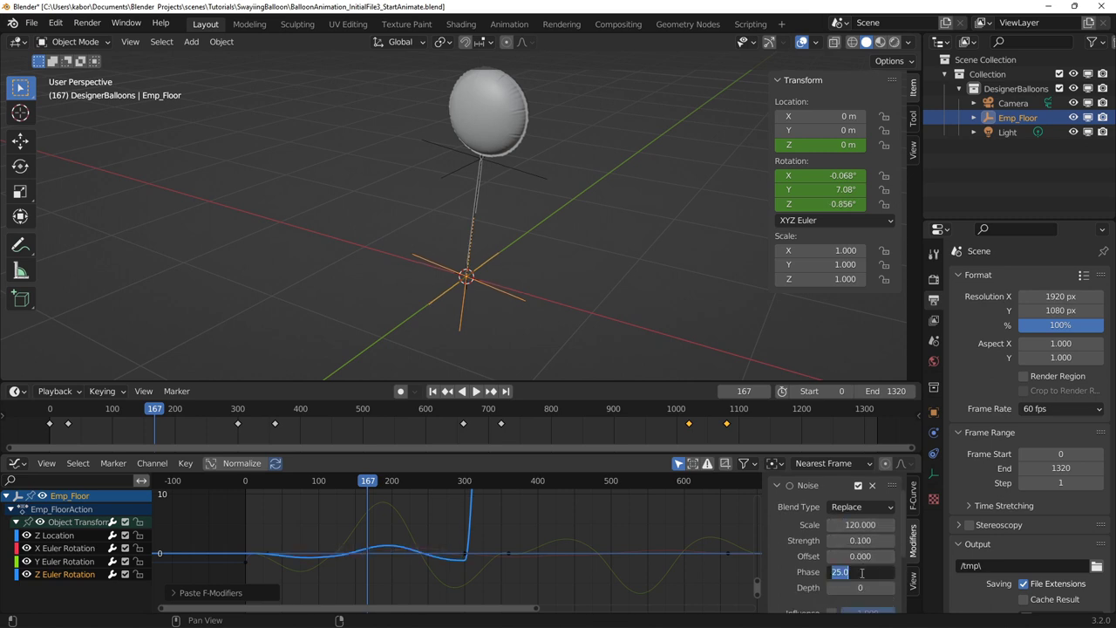
type("70")
key("Return")
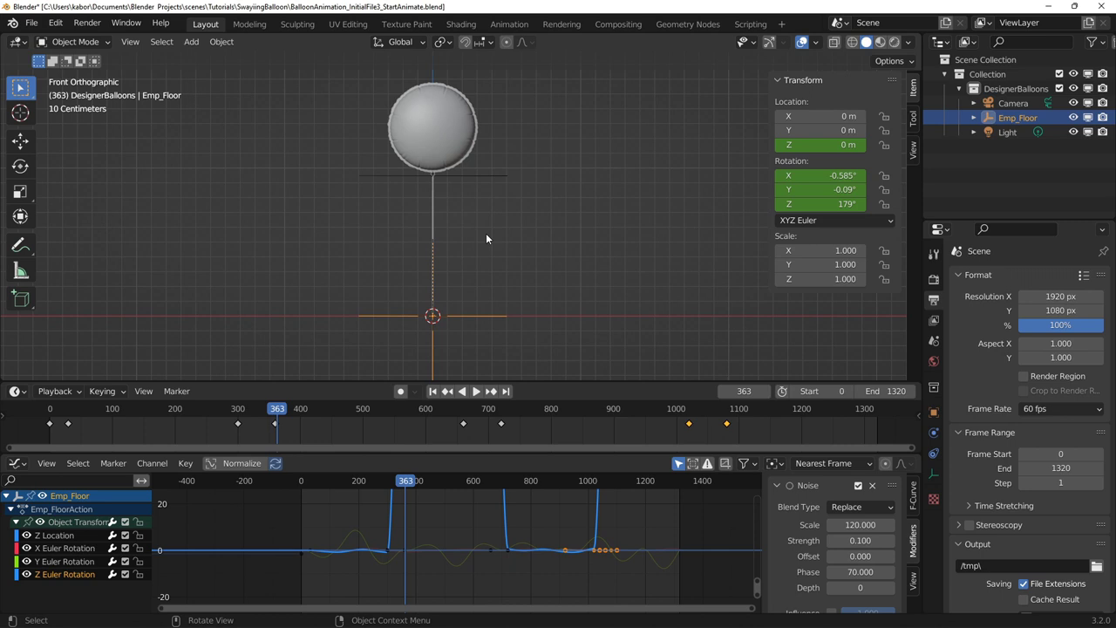
- Review the motion around the first turn and end the Y Euler Rotation's Noise modifier at frame 310
key("space")
left_click_drag(262, 410, 251, 387)
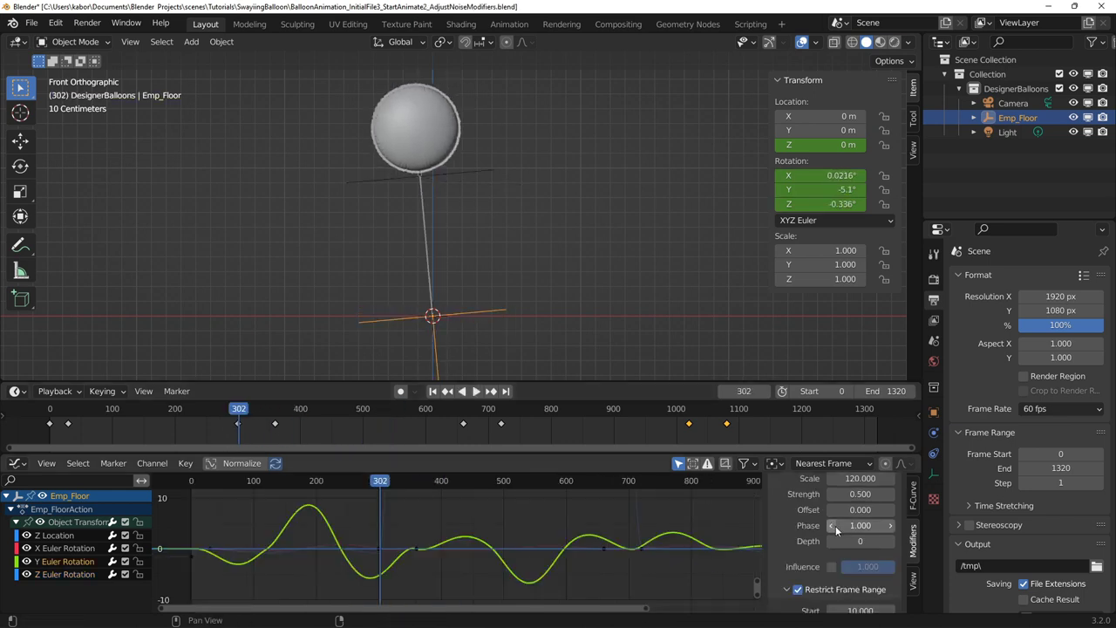
scroll(837, 541, "down", 2)
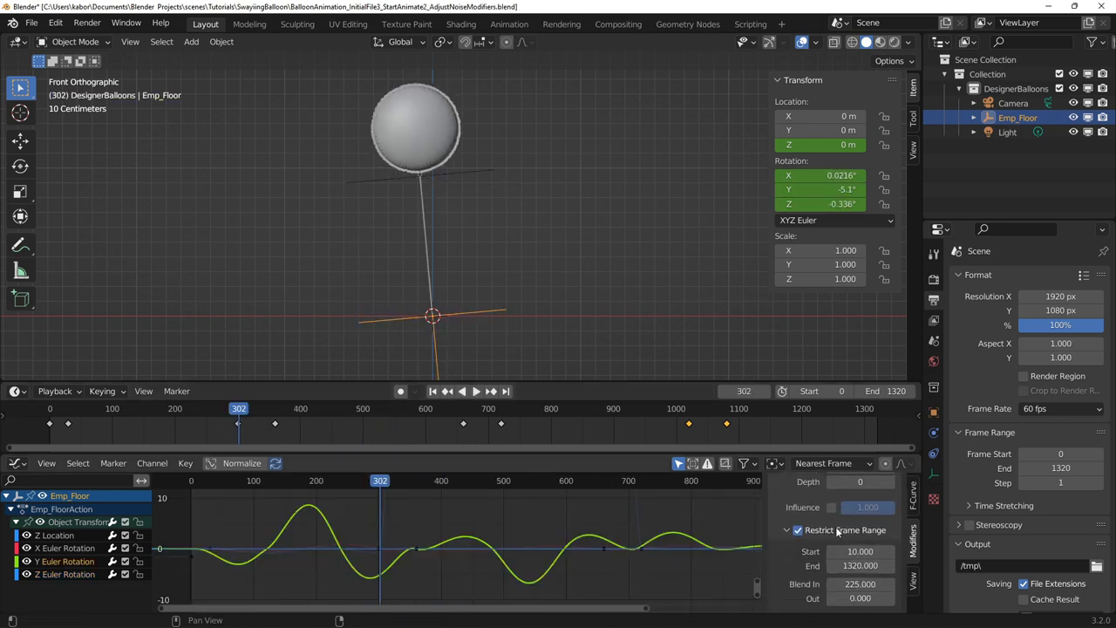
left_click(862, 567)
type("310")
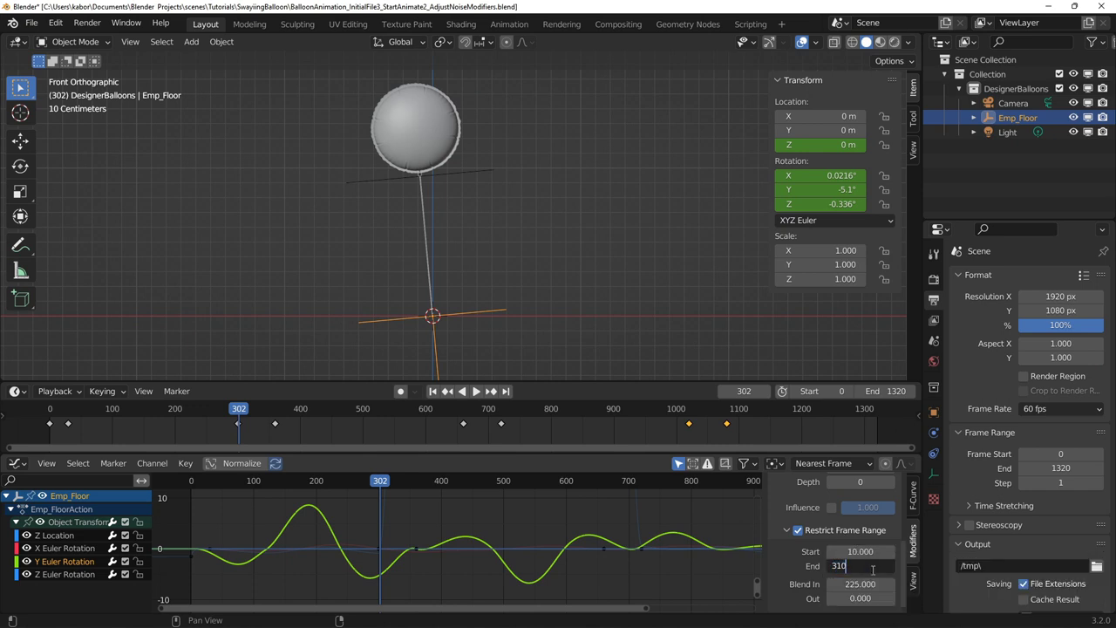
key("Return")
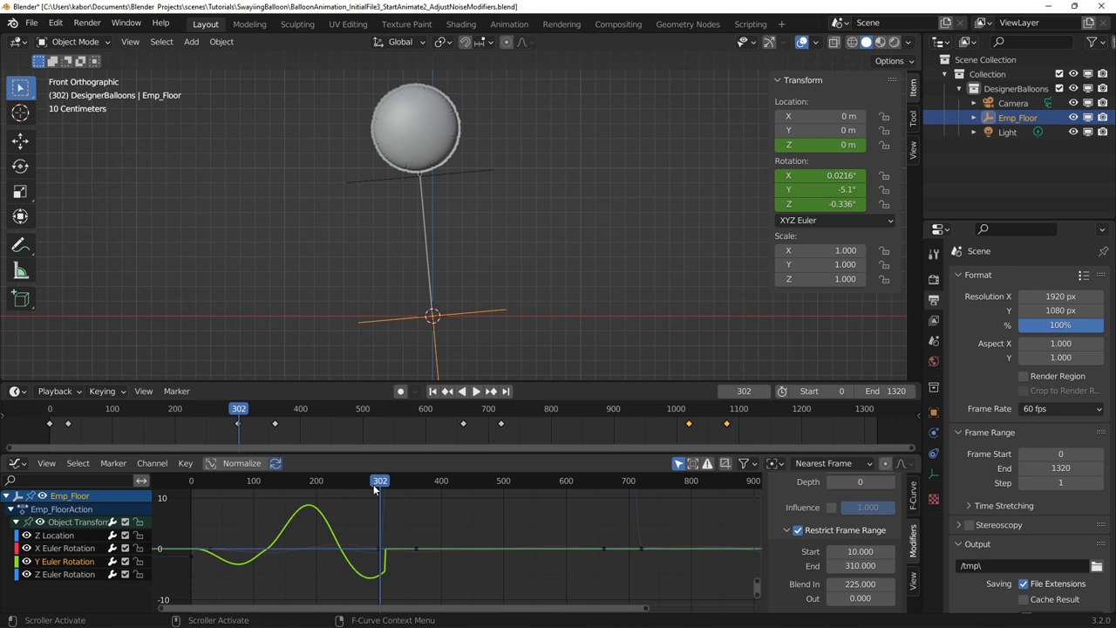
- Preview the turn from frame 302, and give the Y Euler Rotation's Noise modifier a Blend Out of 77 frames and Phase 60.1
key("space")
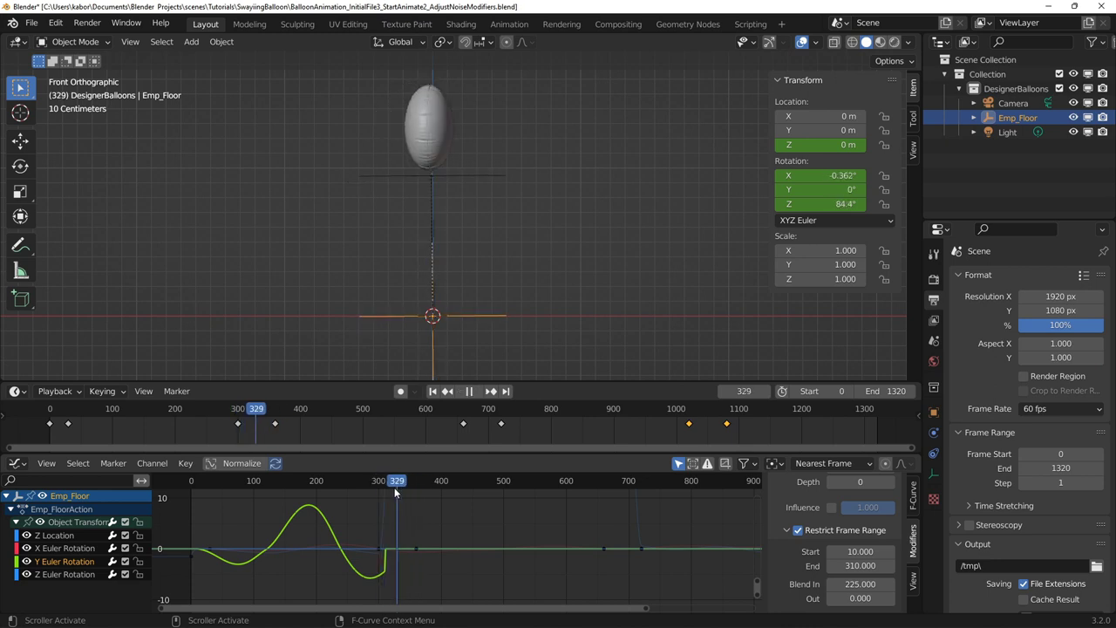
key("Escape")
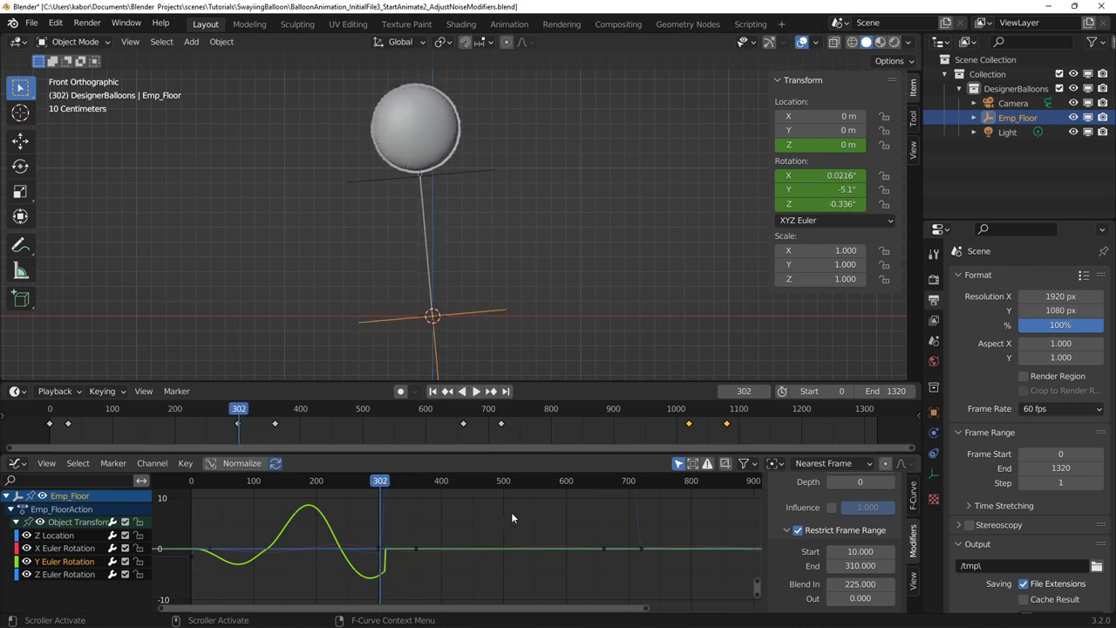
mouse_move(855, 599)
left_mouse_down()
mouse_move(898, 600)
mouse_move(859, 598)
left_mouse_up()
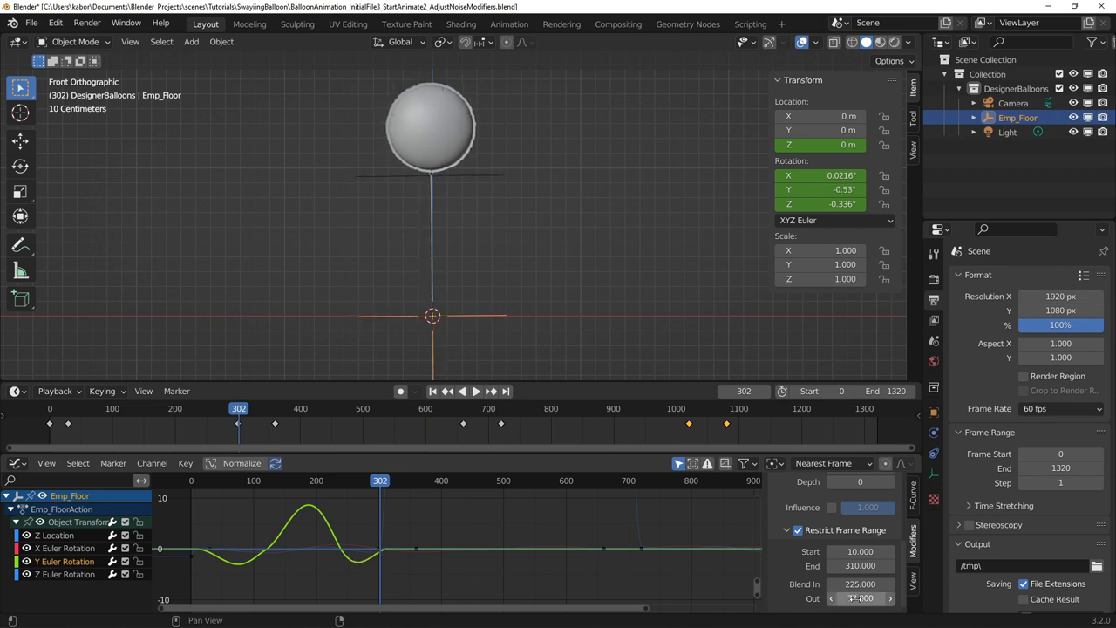
scroll(858, 576, "up", 3)
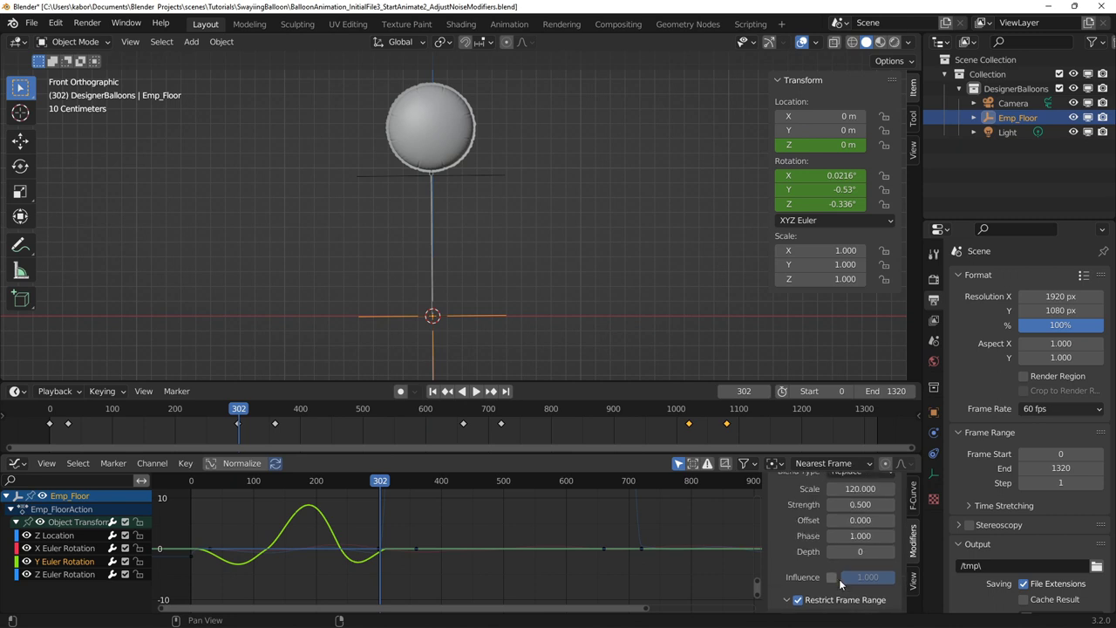
left_click_drag(855, 534, 911, 534)
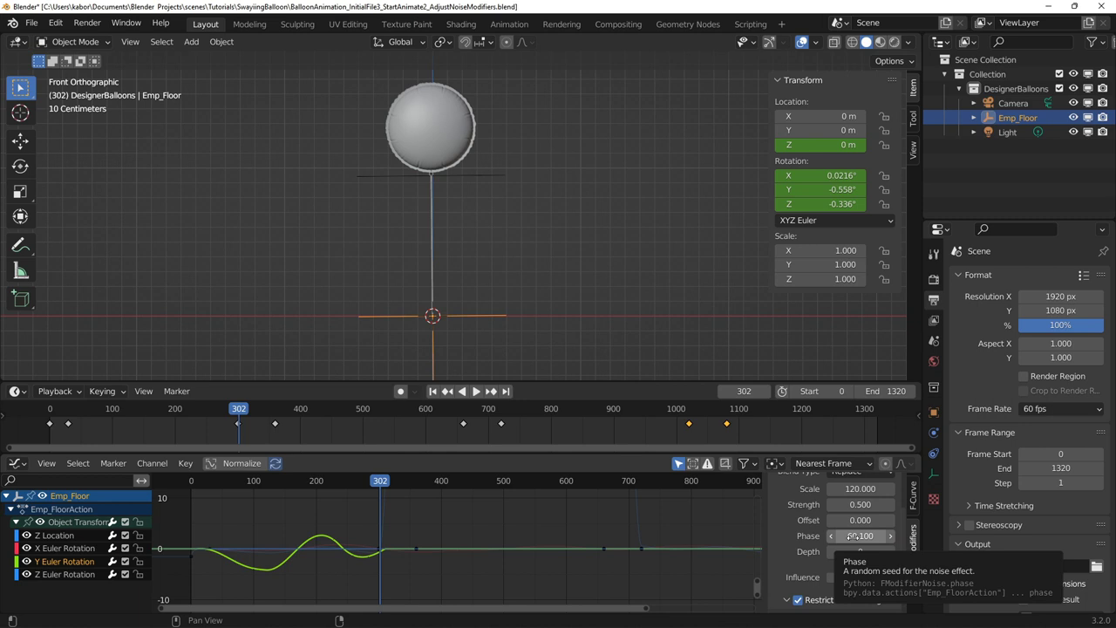
- Paste a second Noise modifier onto the Y Euler Rotation curve and collapse the first one
scroll(859, 535, "up", 3)
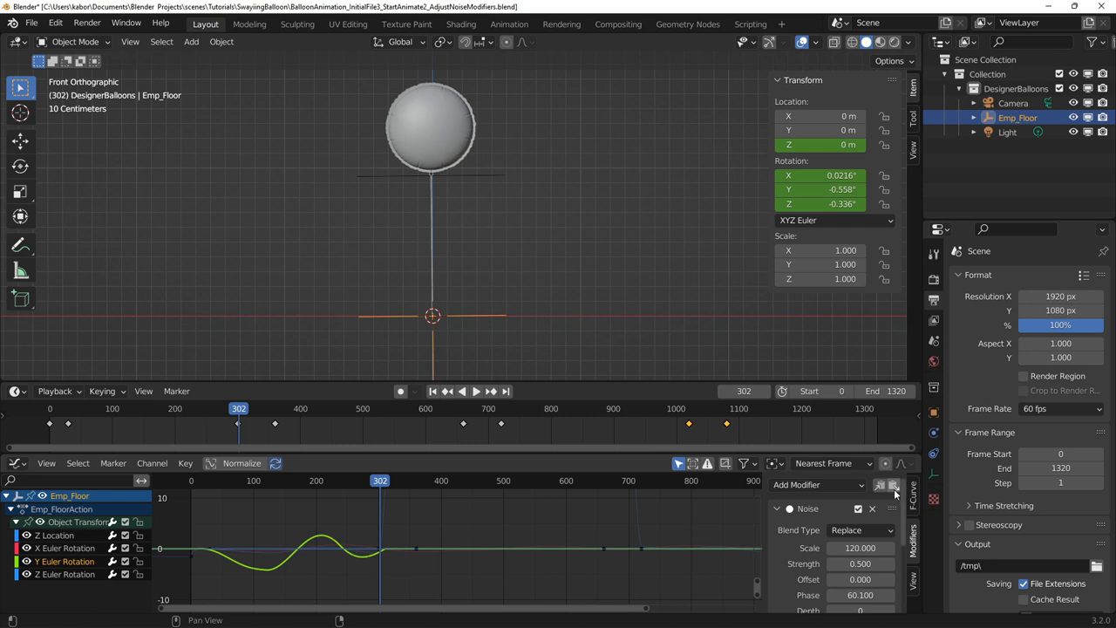
left_click(895, 486)
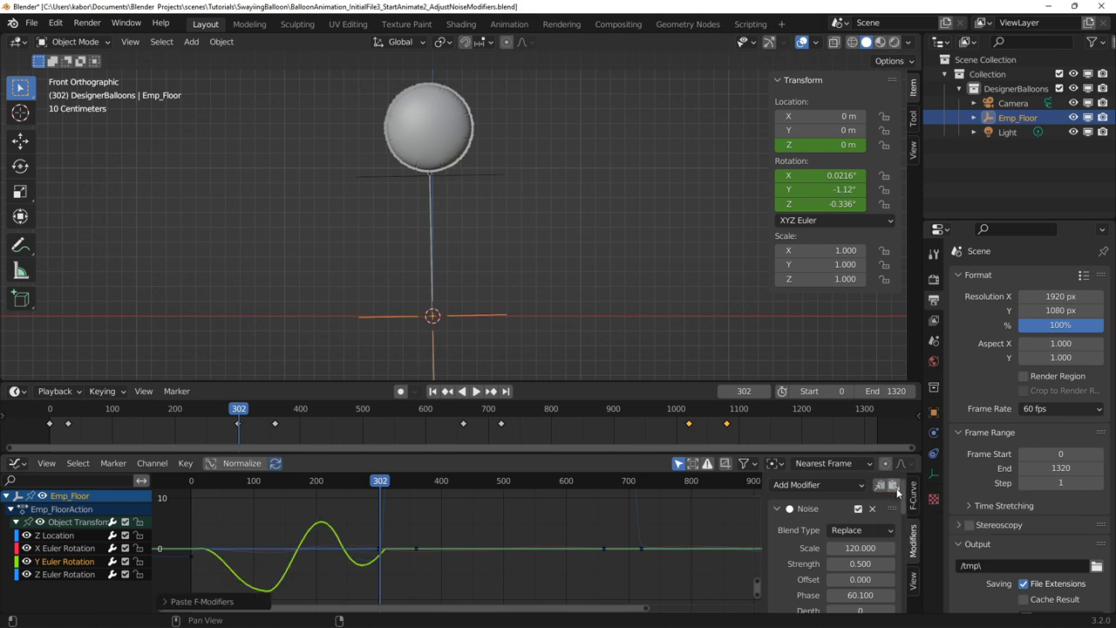
left_click(777, 508)
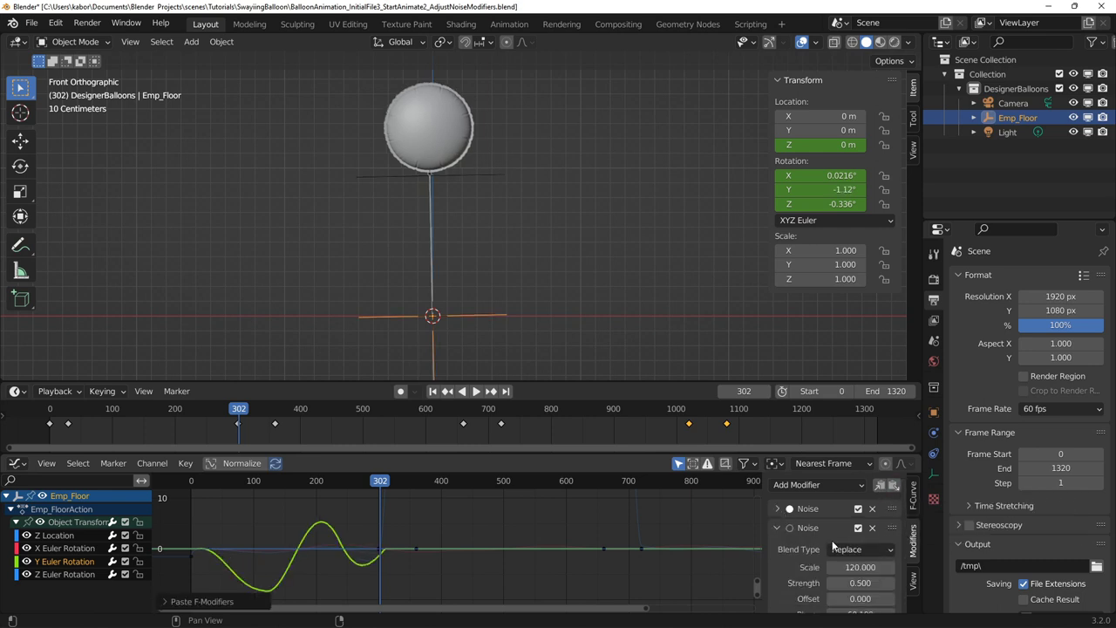
- Restrict the second Y Euler Rotation Noise modifier to the frame range 350 to 670
scroll(831, 543, "down", 5)
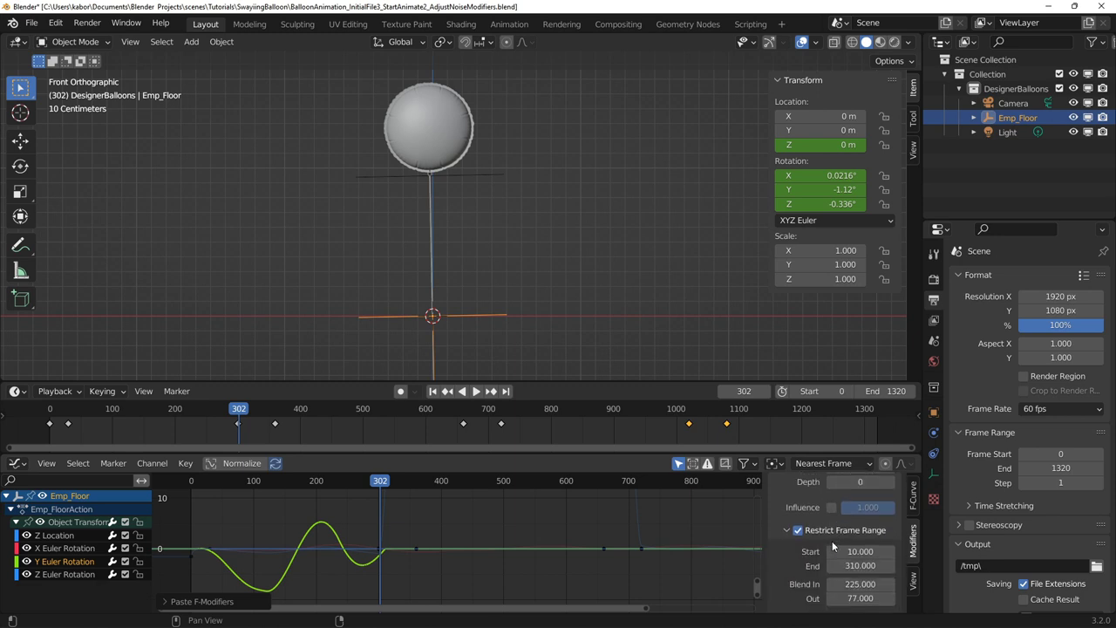
left_click(854, 551)
type("350")
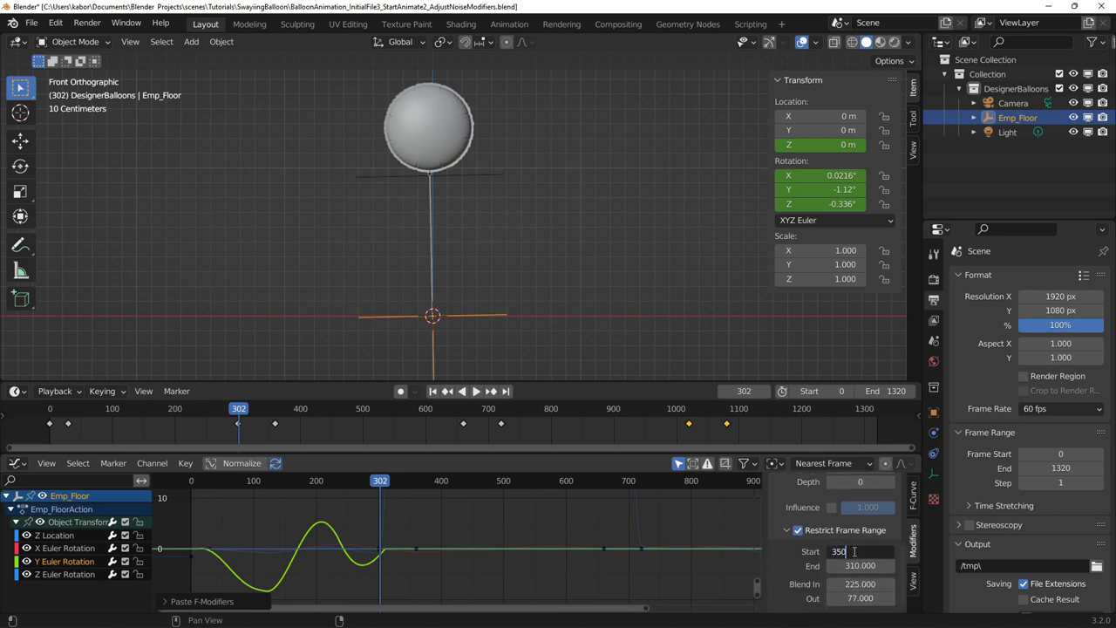
key("Return")
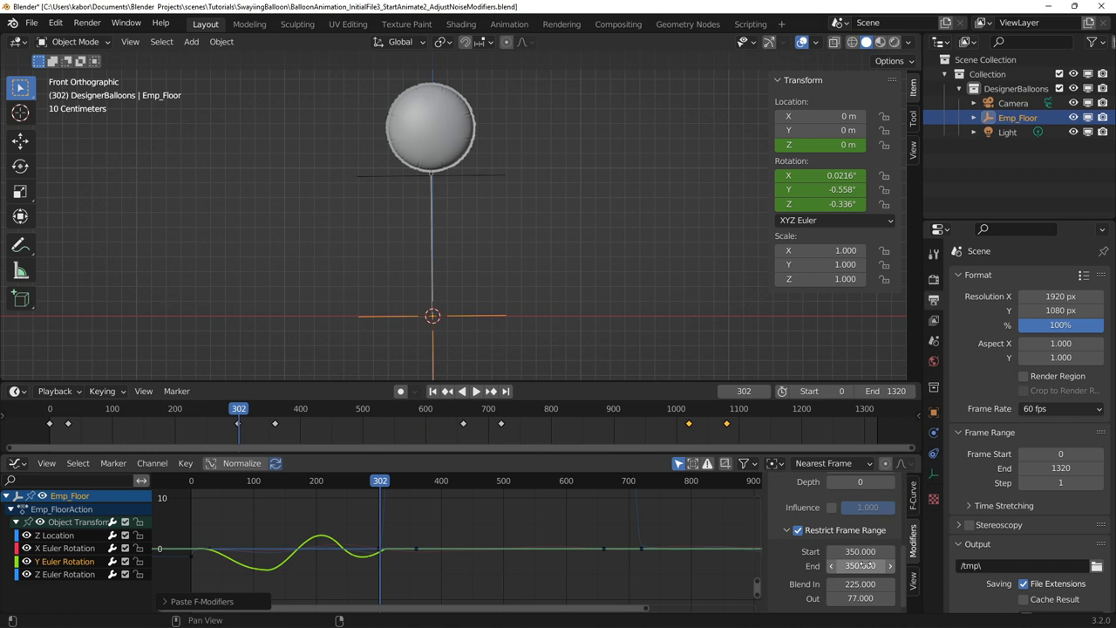
left_click(866, 565)
type("67")
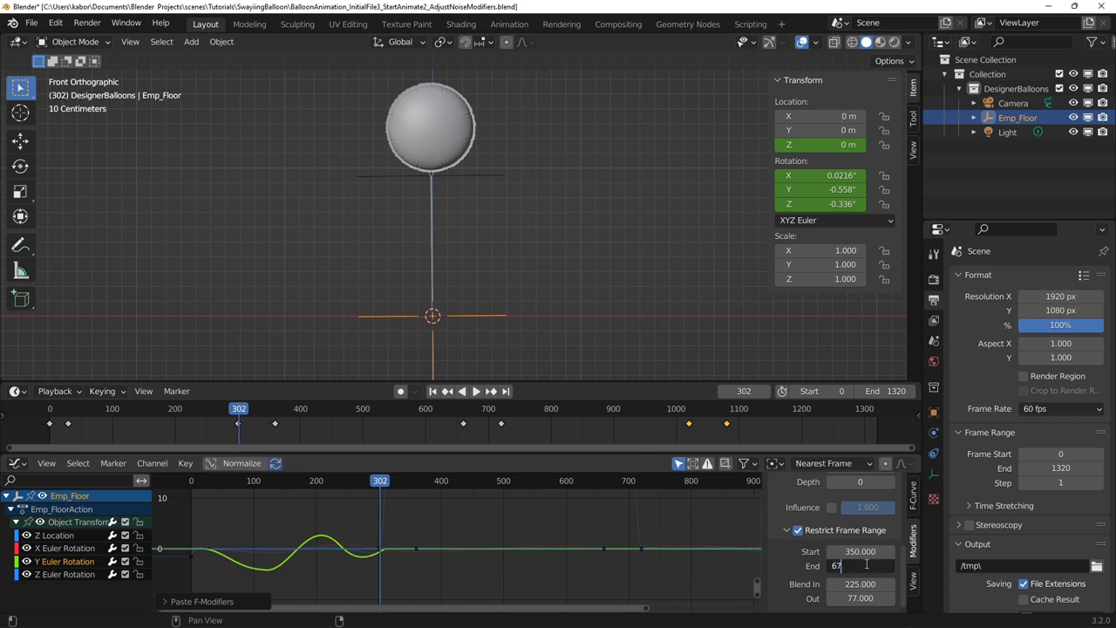
type("0")
key("Return")
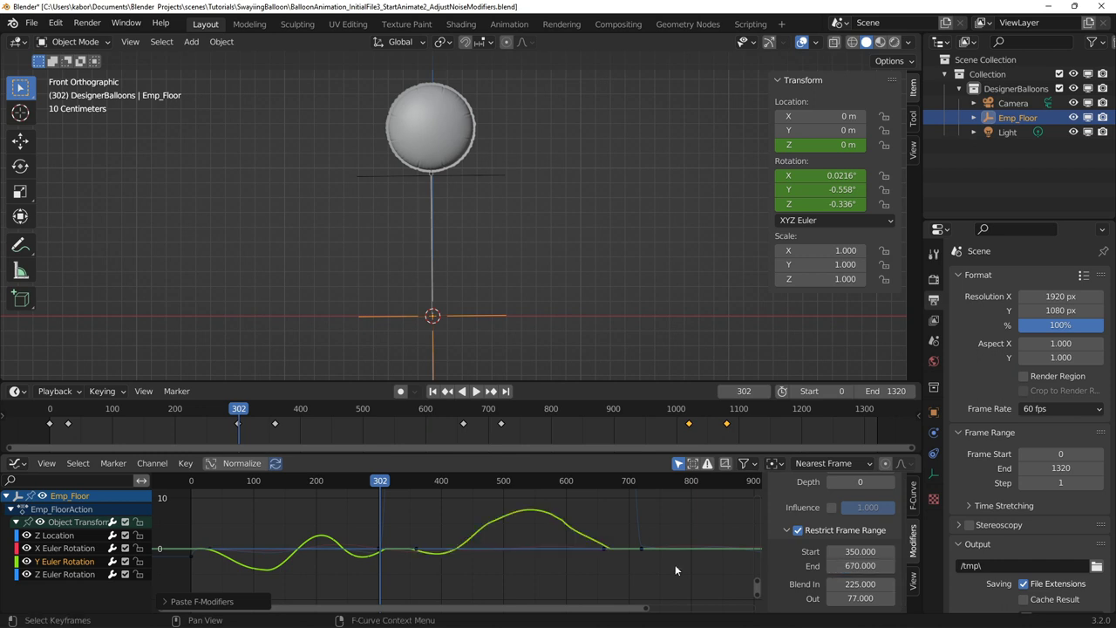
- Play the motion after the first turn, then set the second Noise modifier's Blend In to 200.8 frames and adjust its Phase
key("space")
key("space")
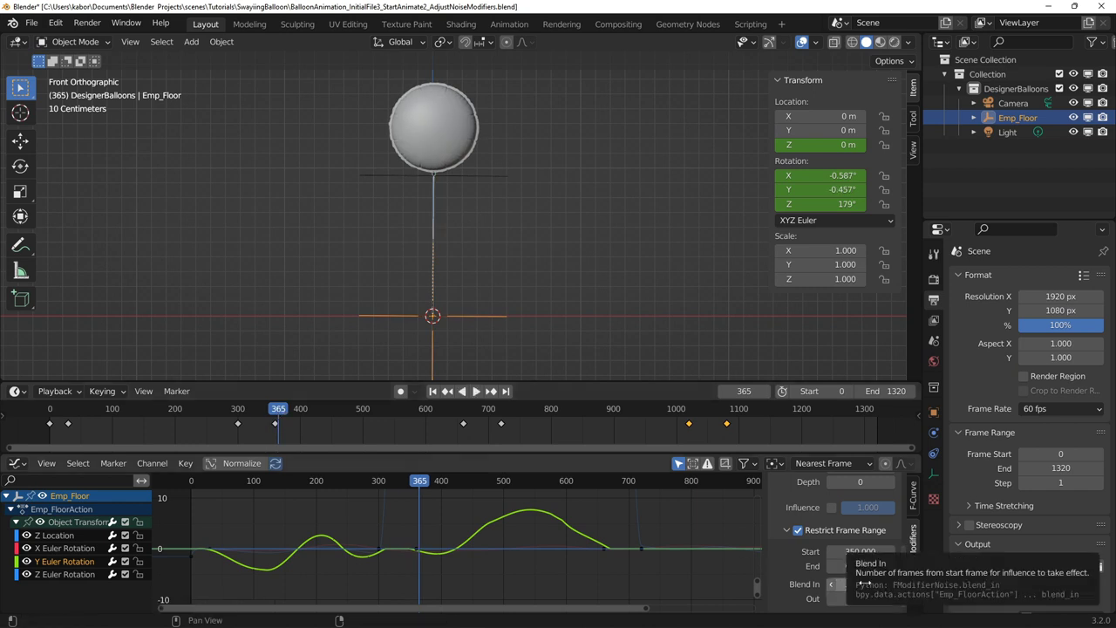
left_click_drag(864, 583, 894, 601)
scroll(818, 568, "up", 1)
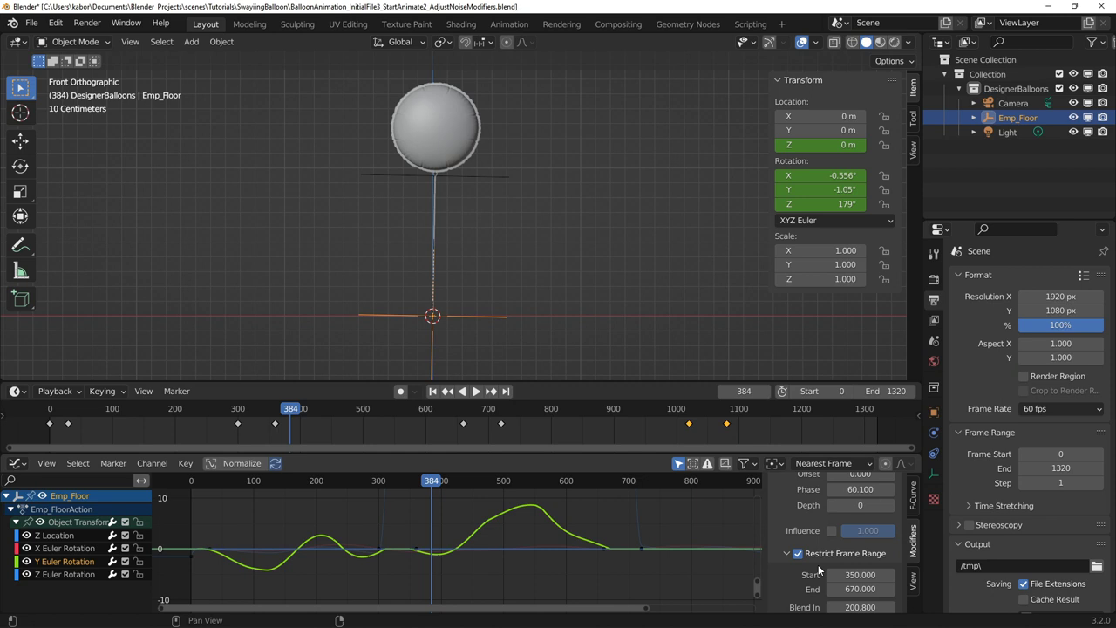
scroll(819, 566, "up", 2)
left_click_drag(861, 520, 878, 519)
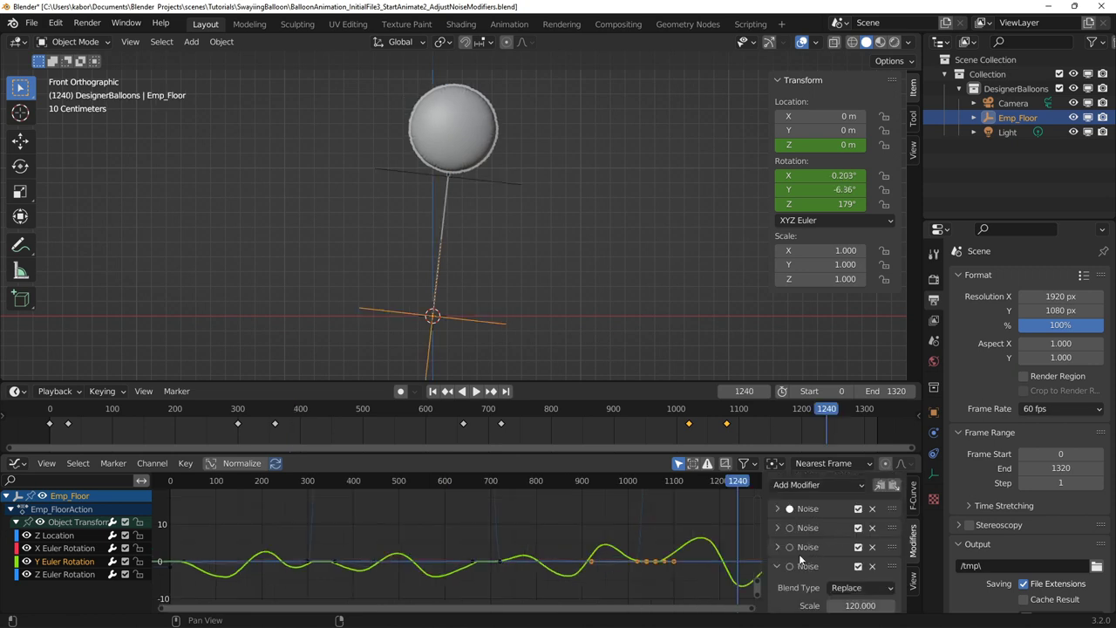
- Collapse the fourth Y Euler Rotation Noise modifier and play back the animation from frame 250 to check the sway
left_click(777, 567)
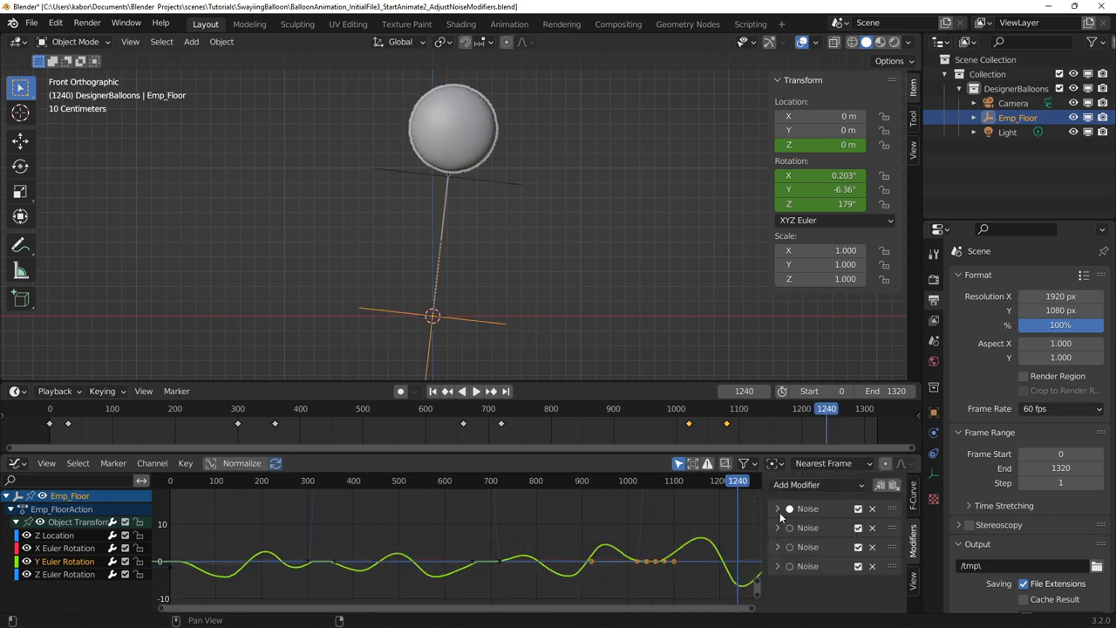
left_click(777, 566)
left_click(777, 566)
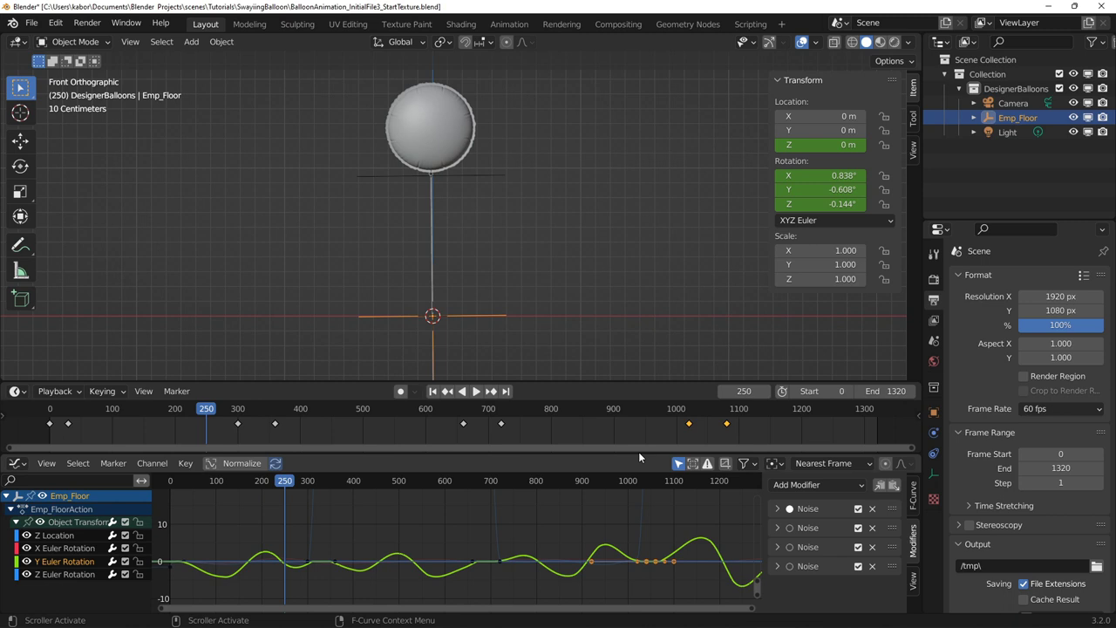
left_click(475, 391)
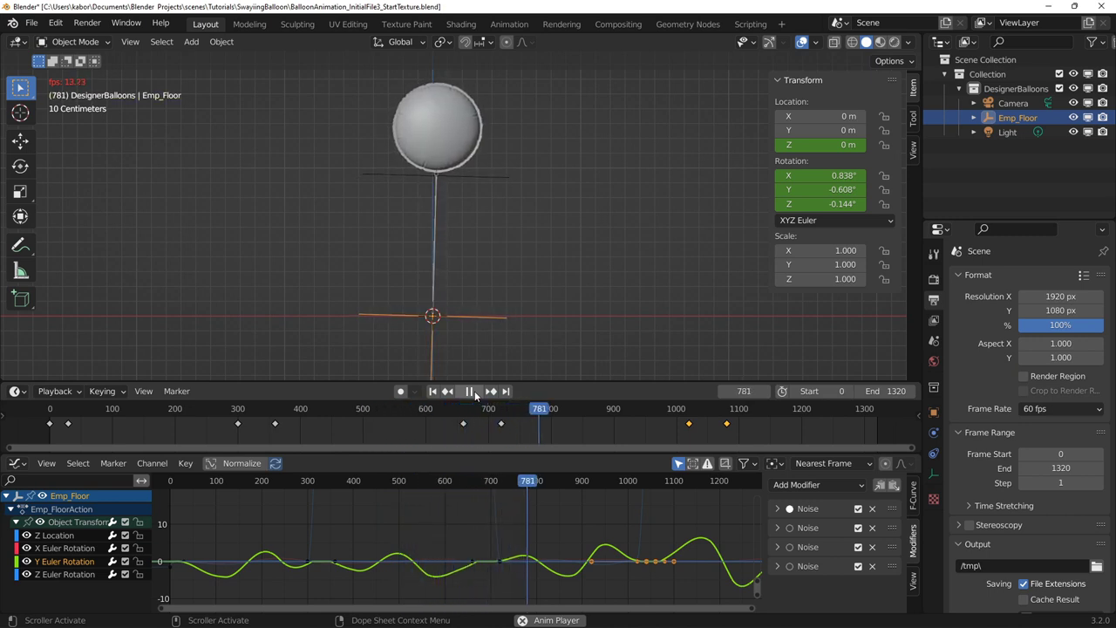
left_click(475, 390)
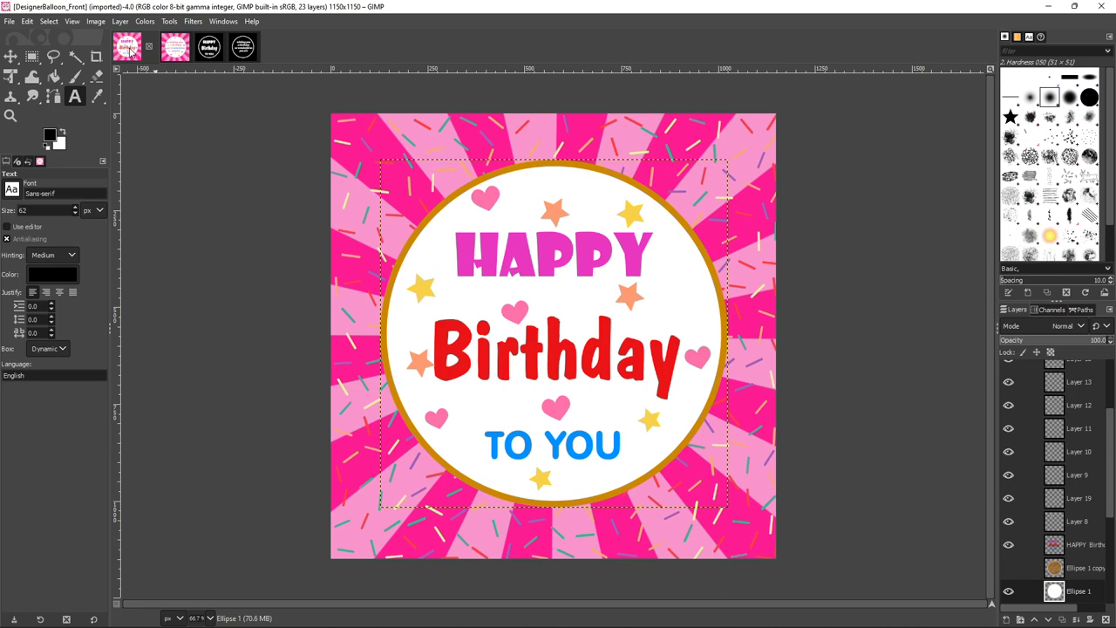
- Show the DesignerBalloon_Back texture image in GIMP
left_click(171, 48)
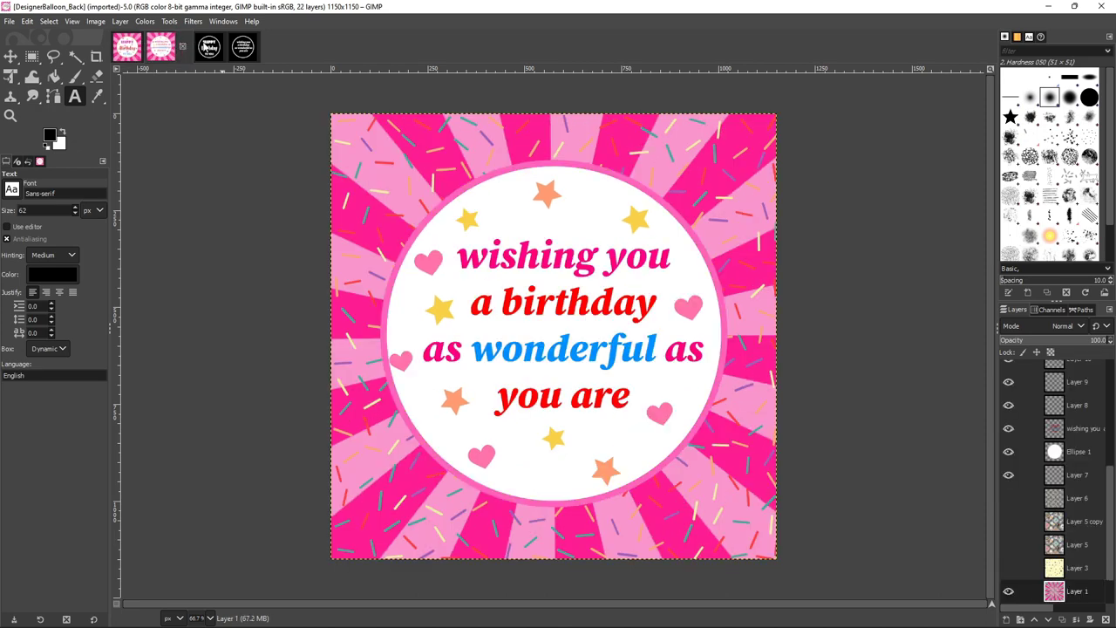
- View the black-and-white mask images for the balloon's front and back designs
left_click(202, 47)
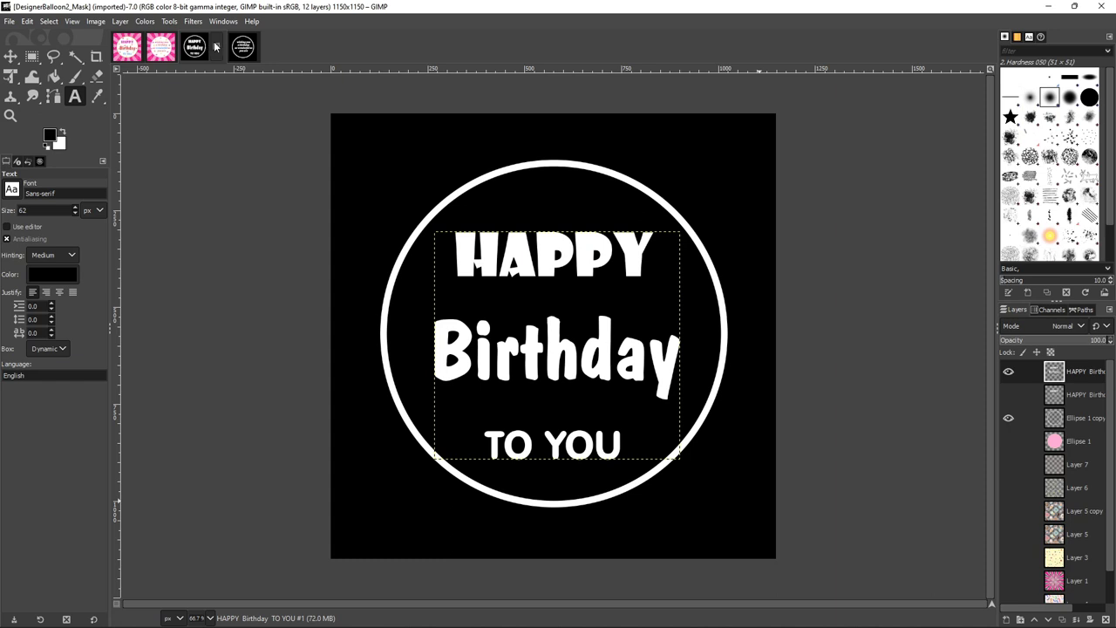
left_click(234, 48)
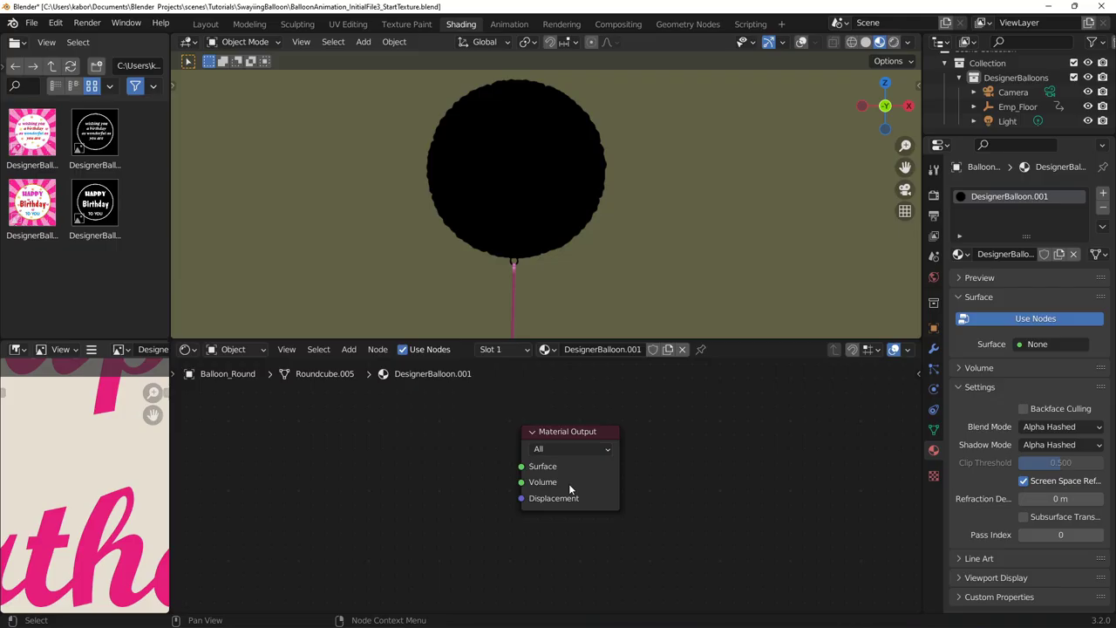
- In Blender, add a Principled BSDF node to the balloon's DesignerBalloon.001 material and set its Roughness to 0.15
key("shift+a")
mouse_move(395, 482)
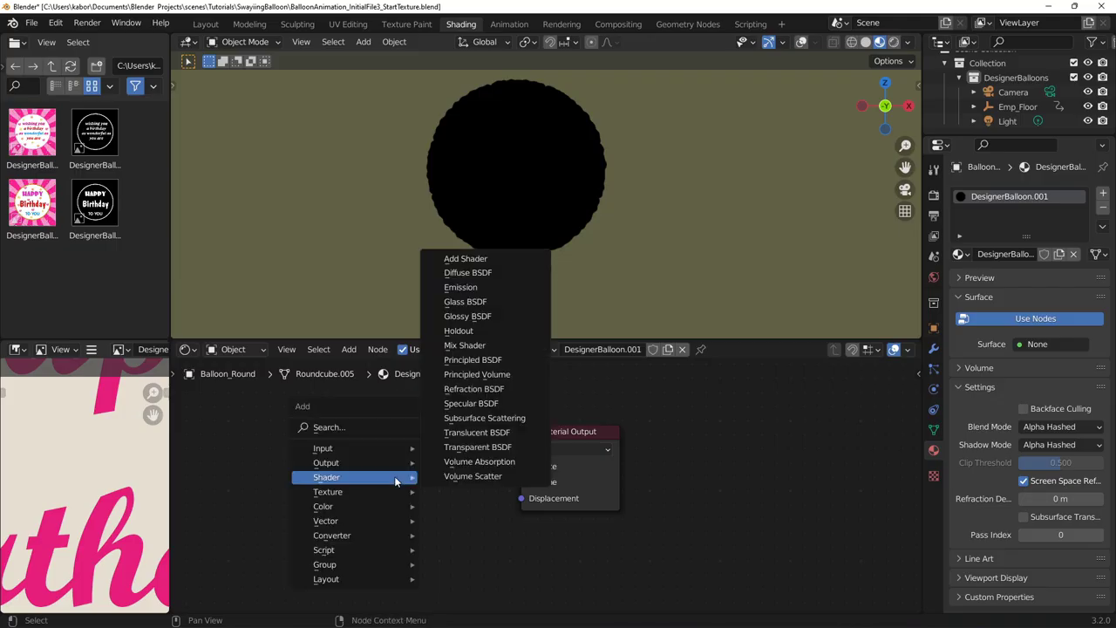
left_click(472, 360)
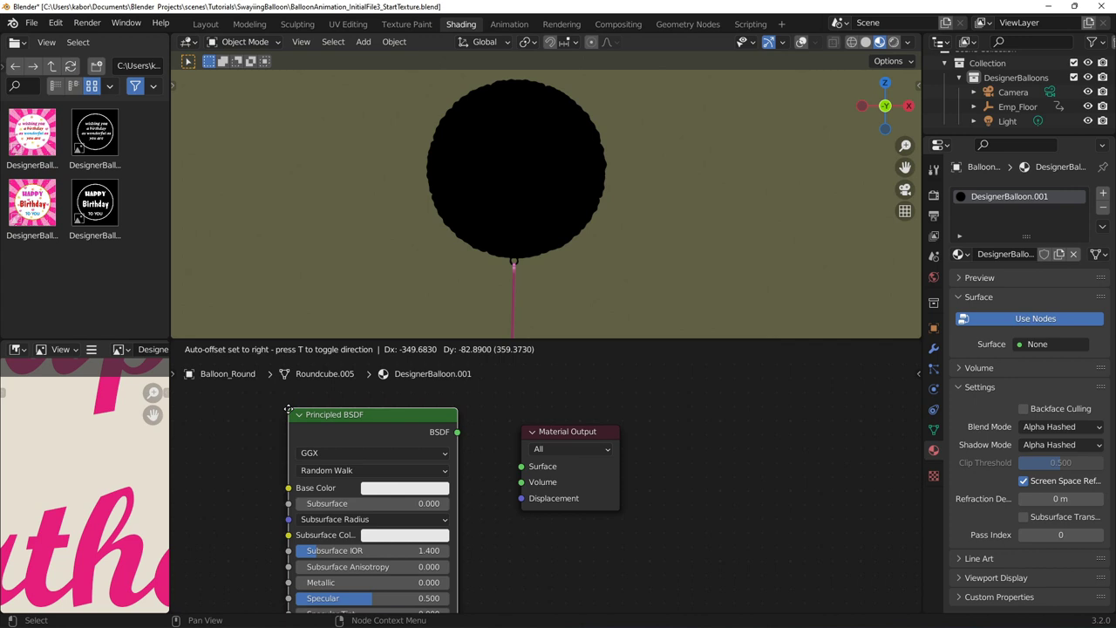
left_click(290, 421)
middle_click_drag(379, 500, 388, 417)
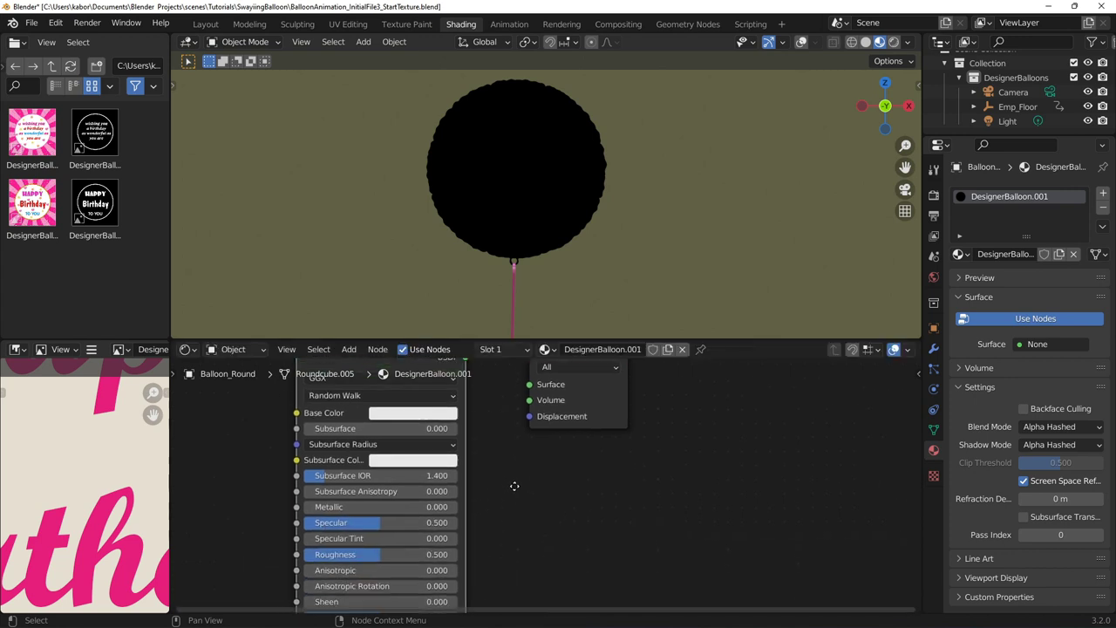
left_click(410, 551)
type(".15")
key("Return")
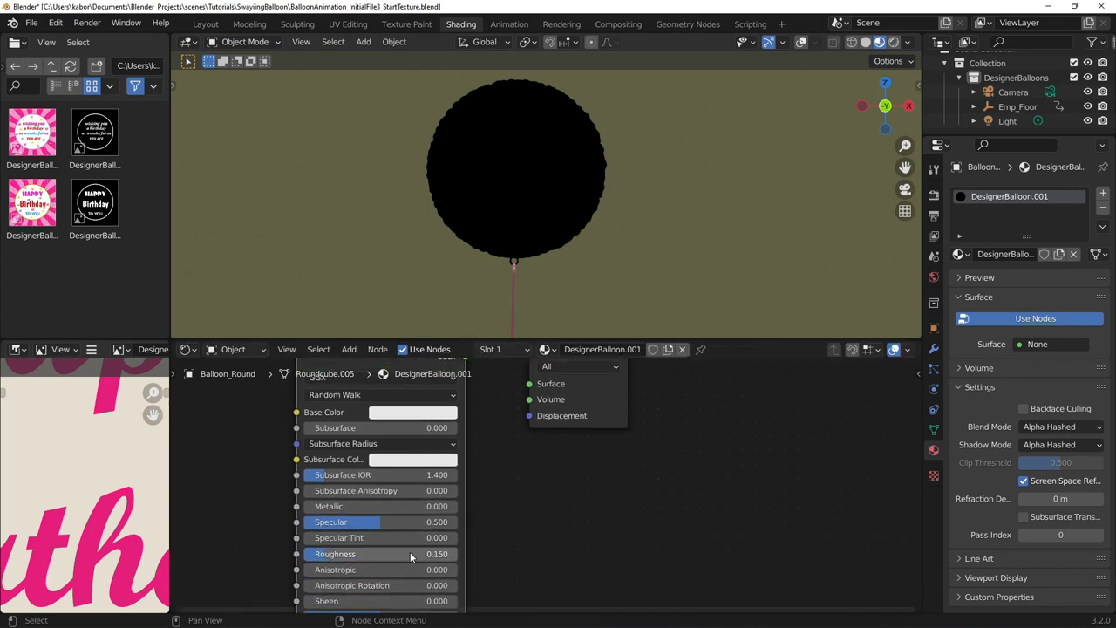
- Duplicate the Principled BSDF node and set the copy's Metallic to 0.7 and Roughness to 0.3
scroll(410, 551, "down", 4)
key("shift+d")
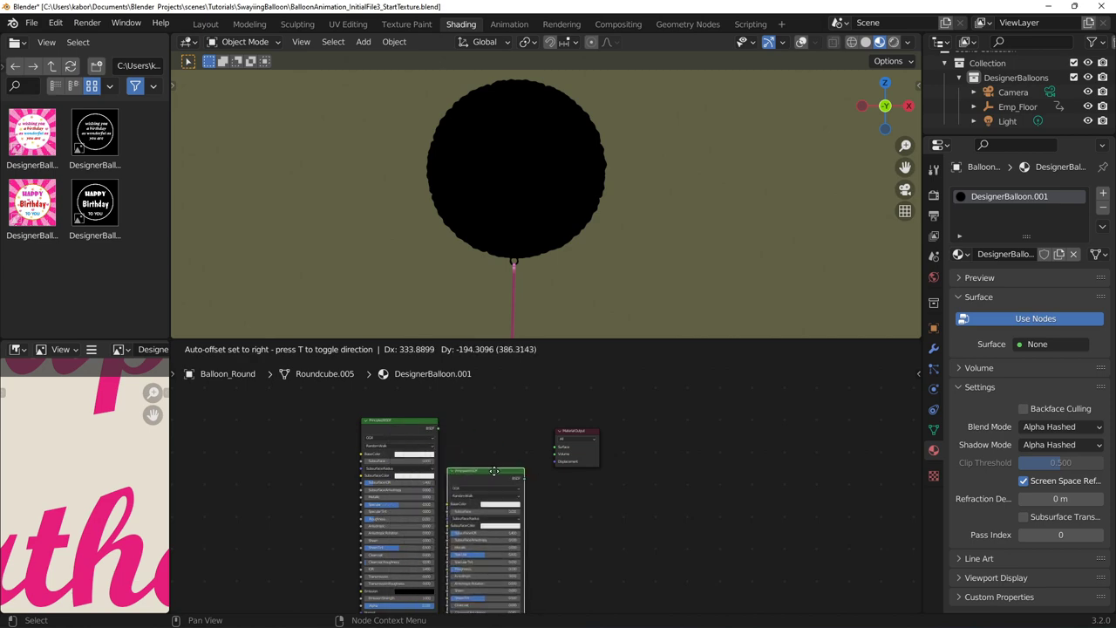
left_click(516, 485)
scroll(512, 550, "up", 5)
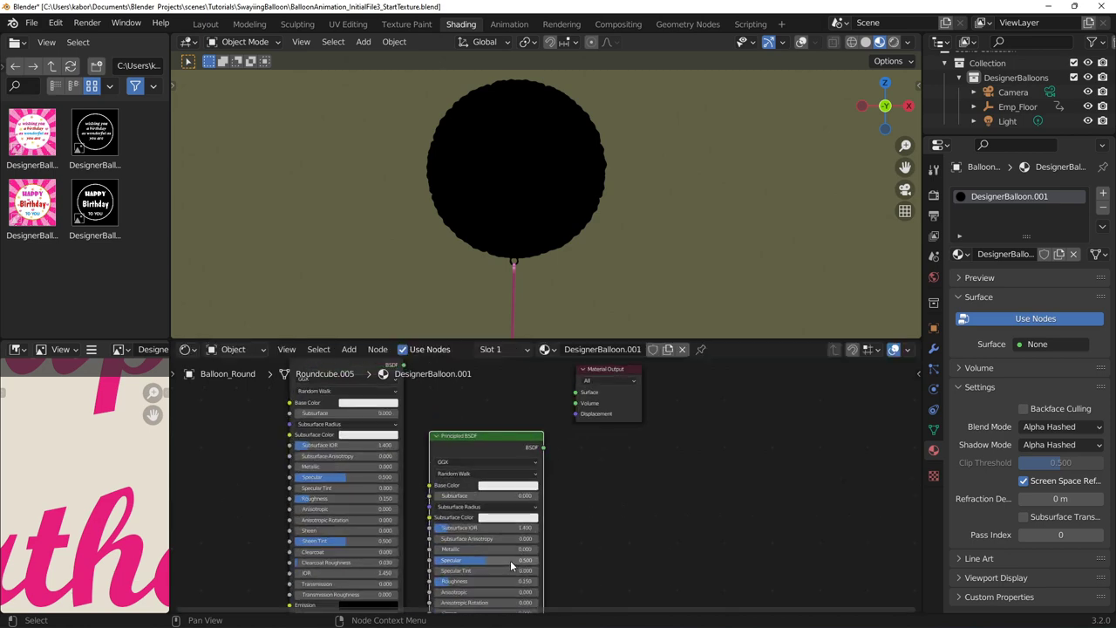
left_click(515, 542)
type("0.7")
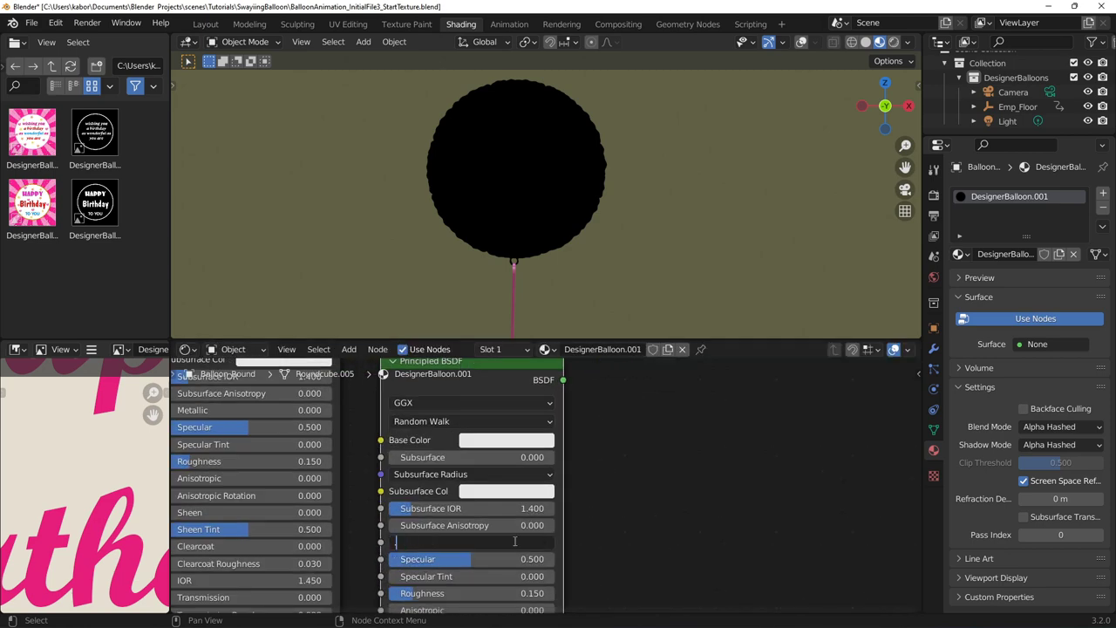
key("Return")
left_click(512, 594)
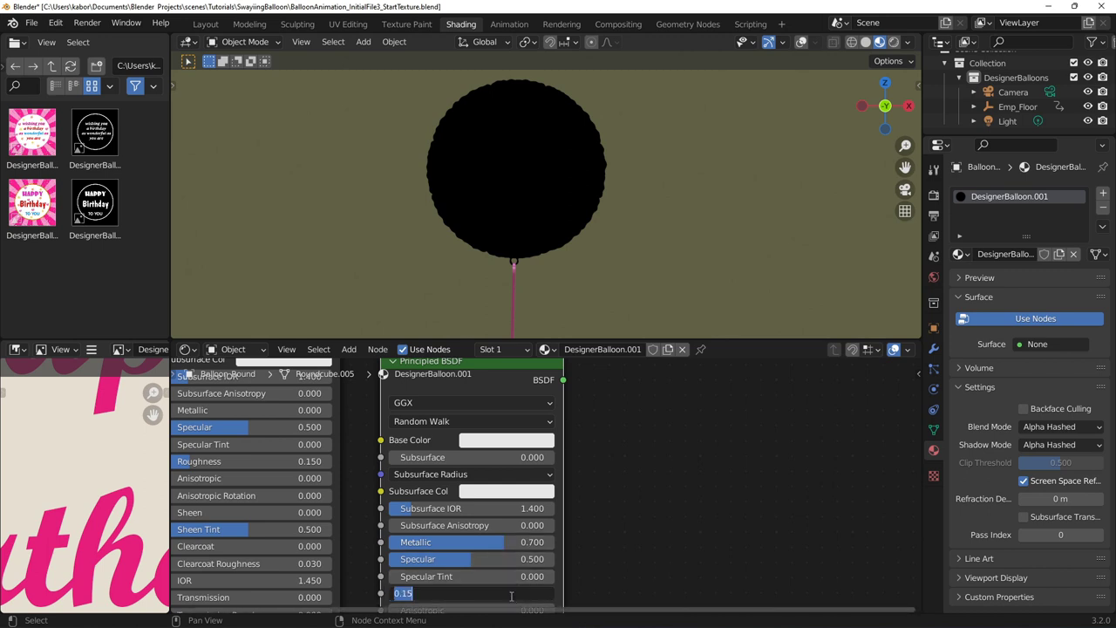
type("0.3")
key("Return")
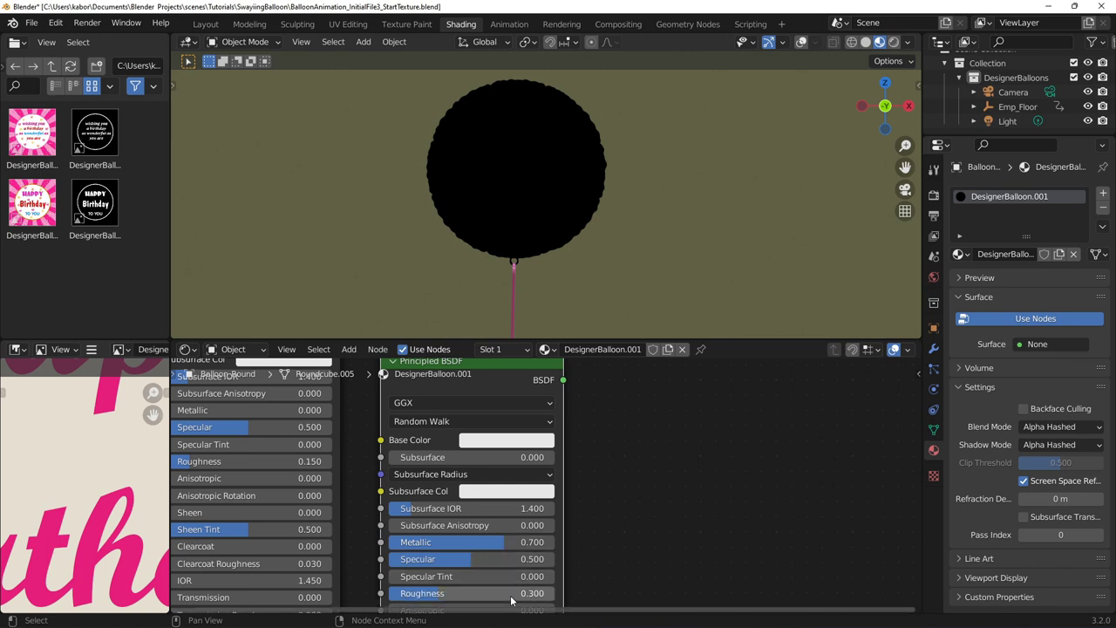
- Add a Mix Shader node, feed both Principled BSDFs into it, and connect its output to the Material Output's Surface
scroll(512, 600, "down", 6)
key("shift+a")
mouse_move(523, 423)
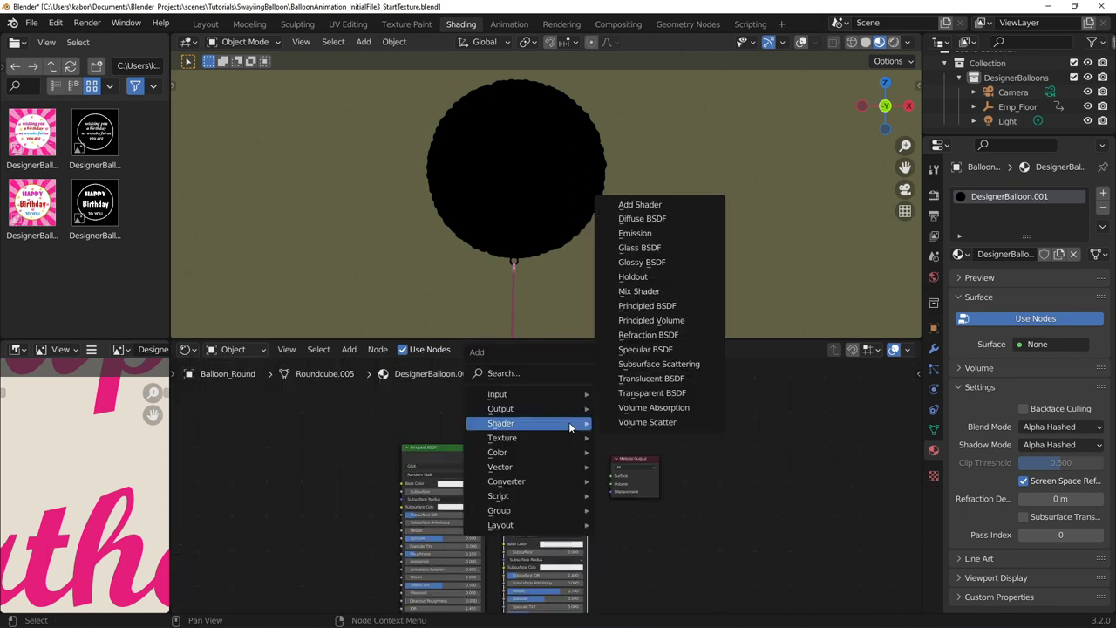
left_click(641, 291)
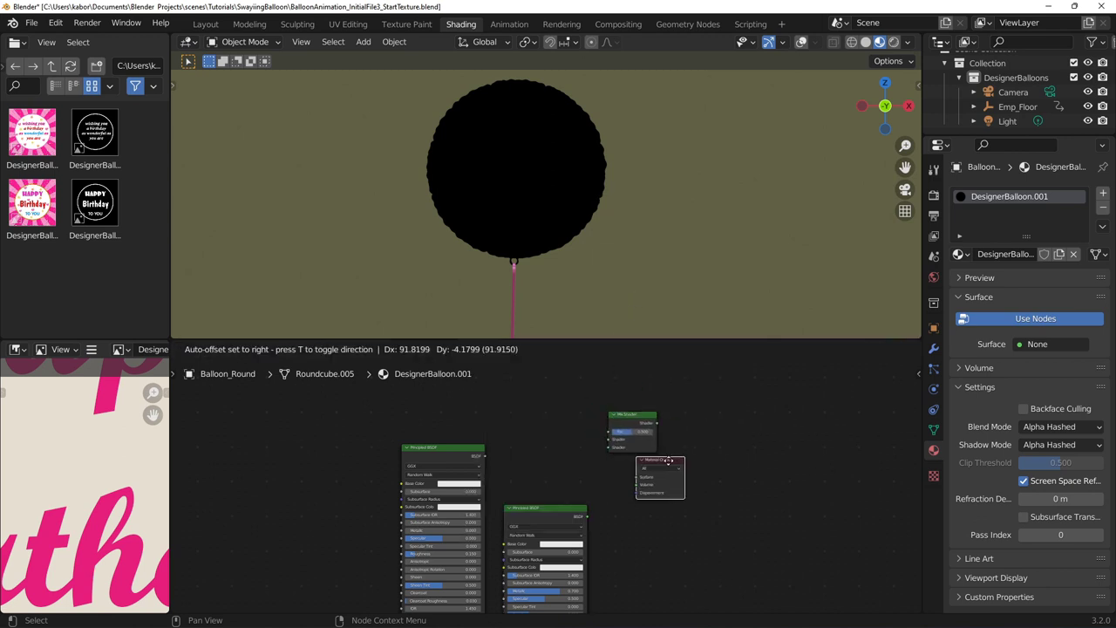
left_click(667, 459)
scroll(628, 436, "up", 2)
left_click_drag(460, 441, 638, 454)
left_click_drag(611, 530, 639, 464)
left_click_drag(711, 429, 783, 464)
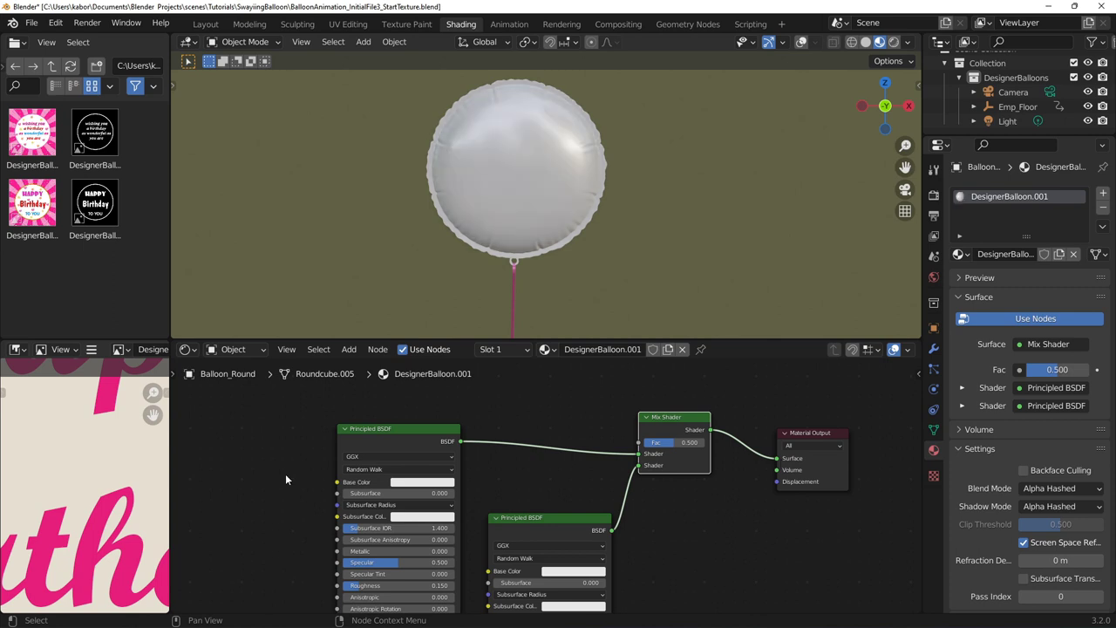
- Bring the DesignerBalloon_Front.psd image into the material as a texture node with Mapping and Texture Coordinate nodes attached
mouse_move(286, 477)
middle_mouse_down()
mouse_move(475, 479)
mouse_move(567, 453)
middle_mouse_up()
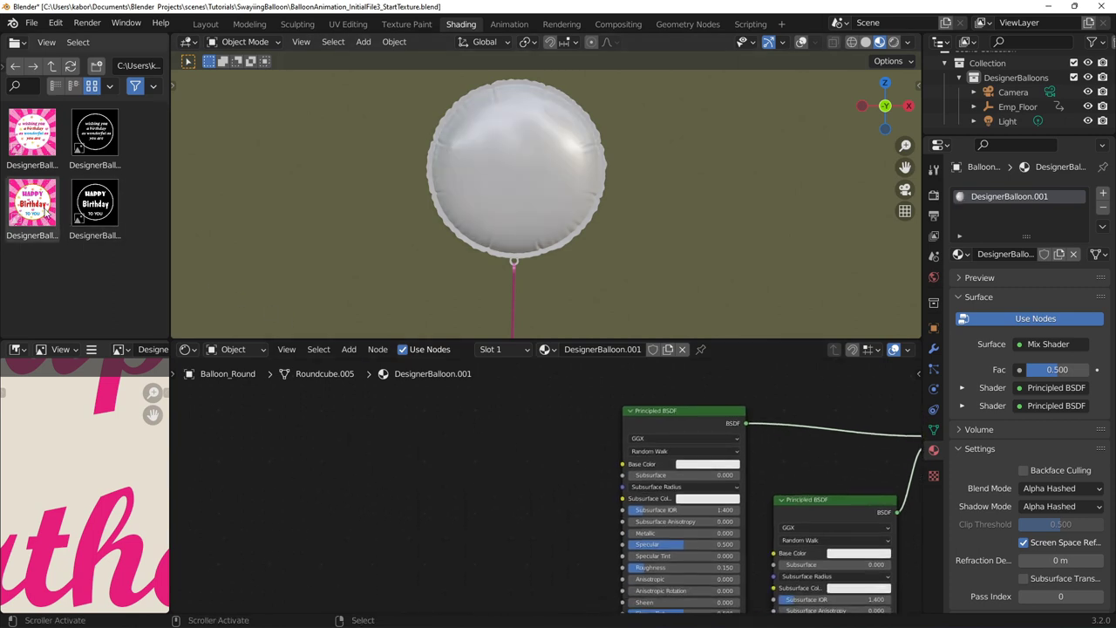
left_click_drag(39, 208, 347, 471)
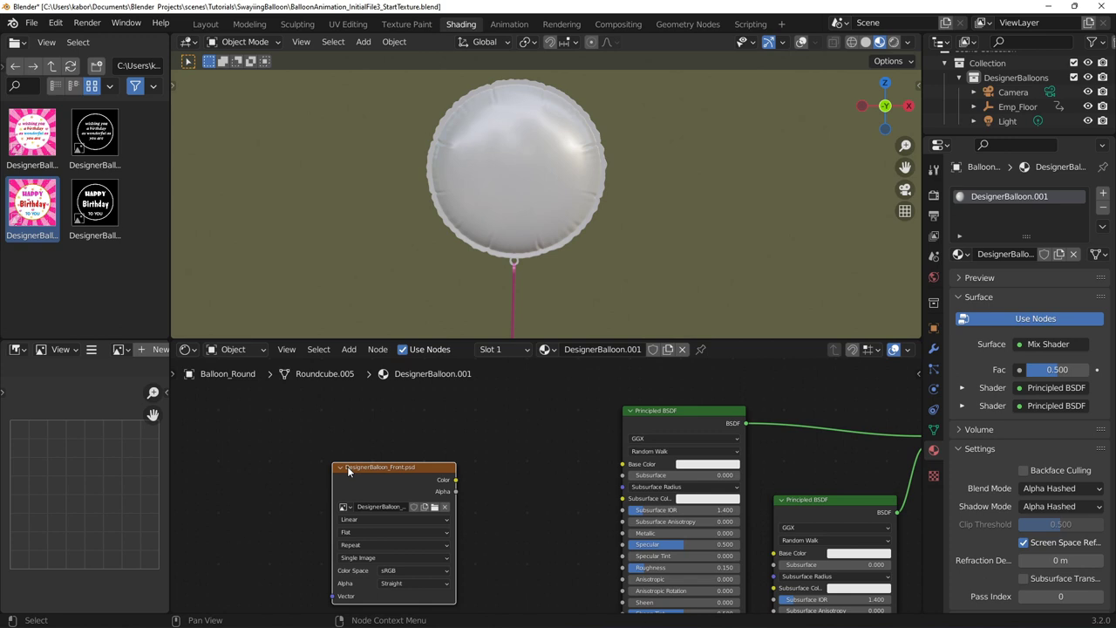
key("ctrl+t")
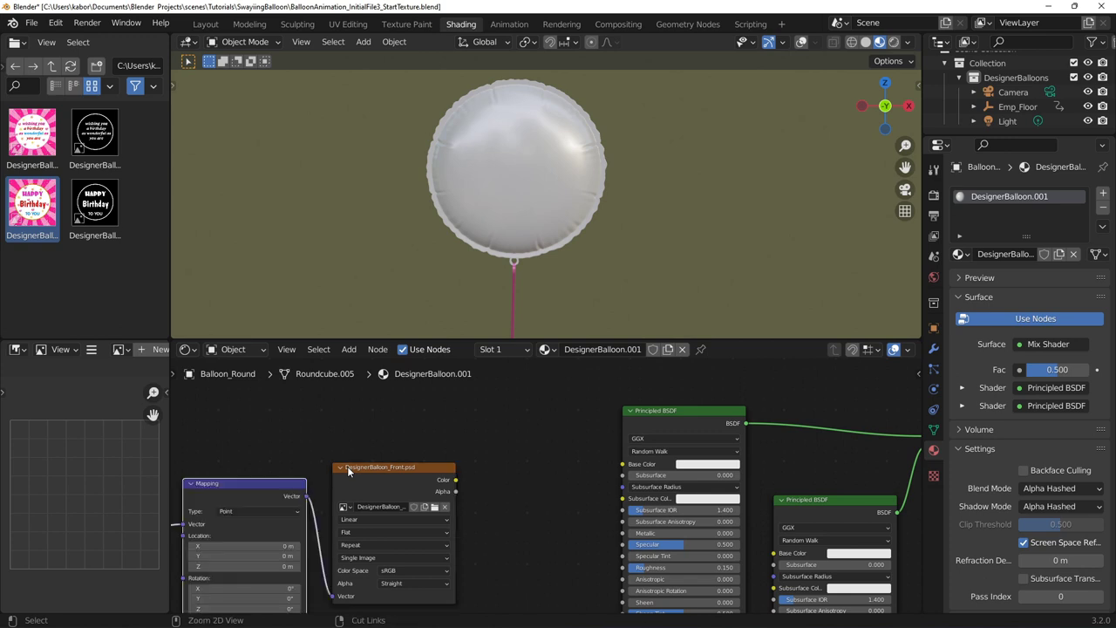
- Set the Mapping node's X and Y Location to 0.075 m
scroll(265, 524, "down", 2)
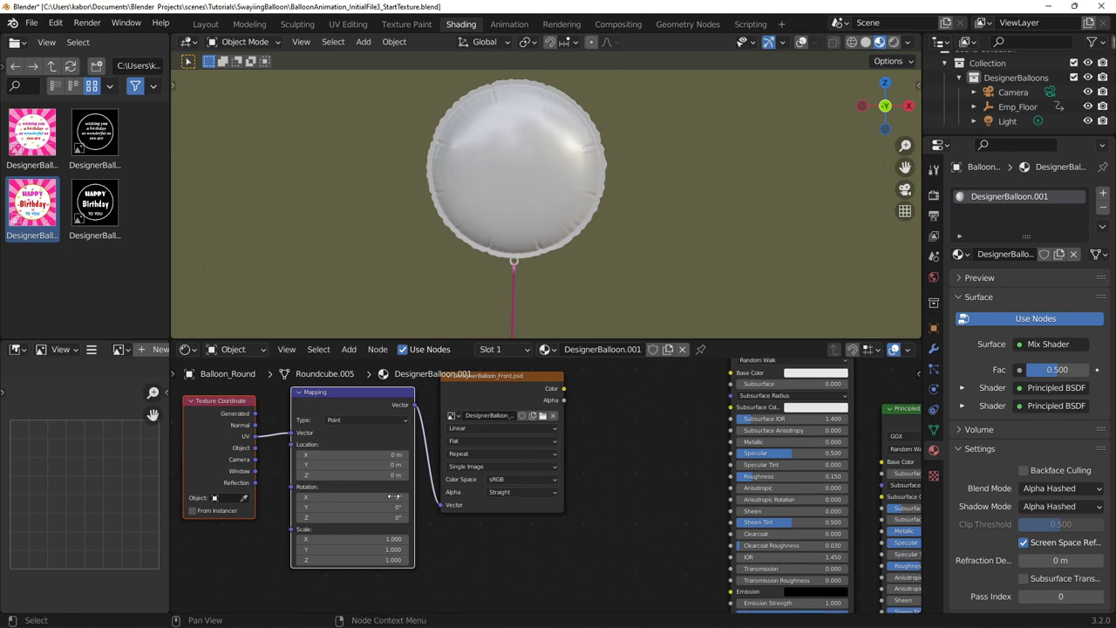
scroll(382, 409, "up", 5)
left_click(382, 410)
type("0.075")
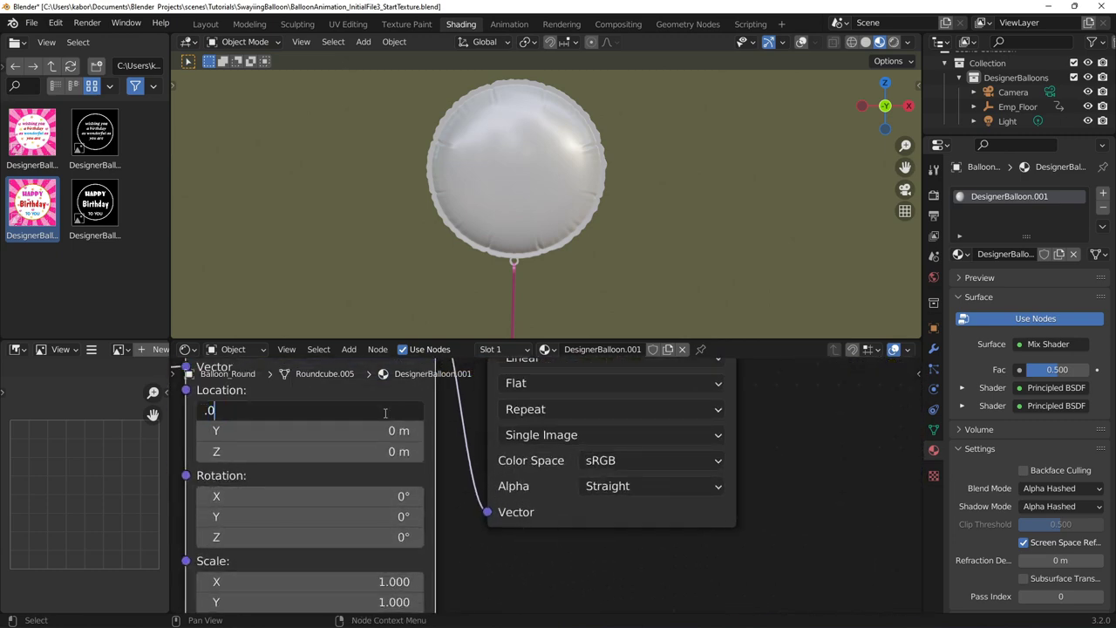
key("Return")
left_click(384, 431)
type("0.075")
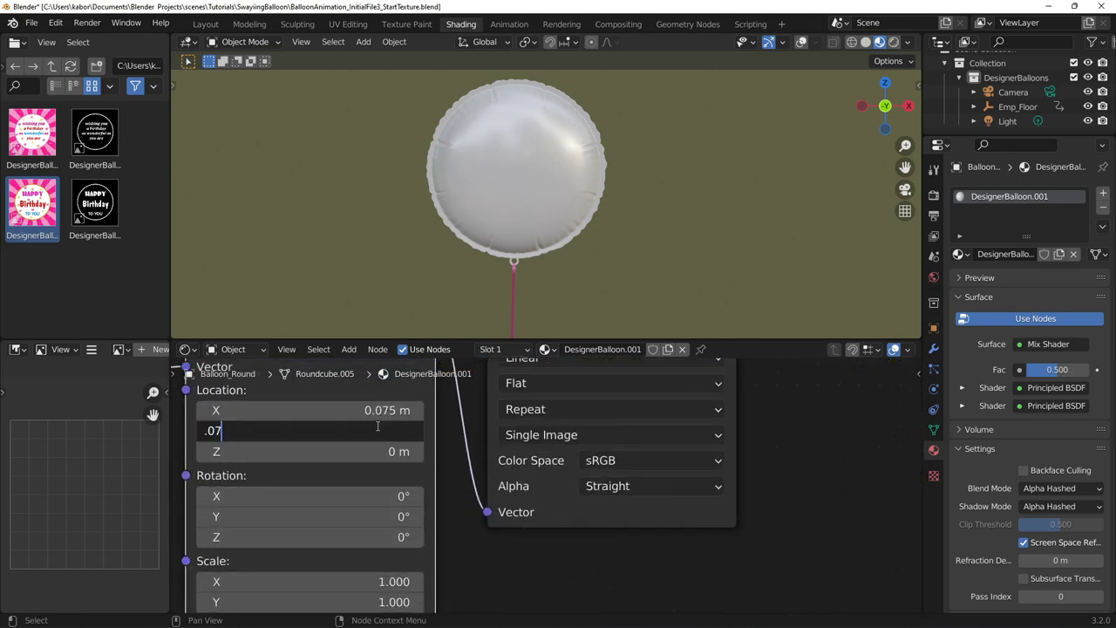
key("Return")
- Set the Mapping node's Scale to 0.85 in X and 0.82 in Y
middle_click_drag(391, 561, 391, 481)
left_click(394, 502)
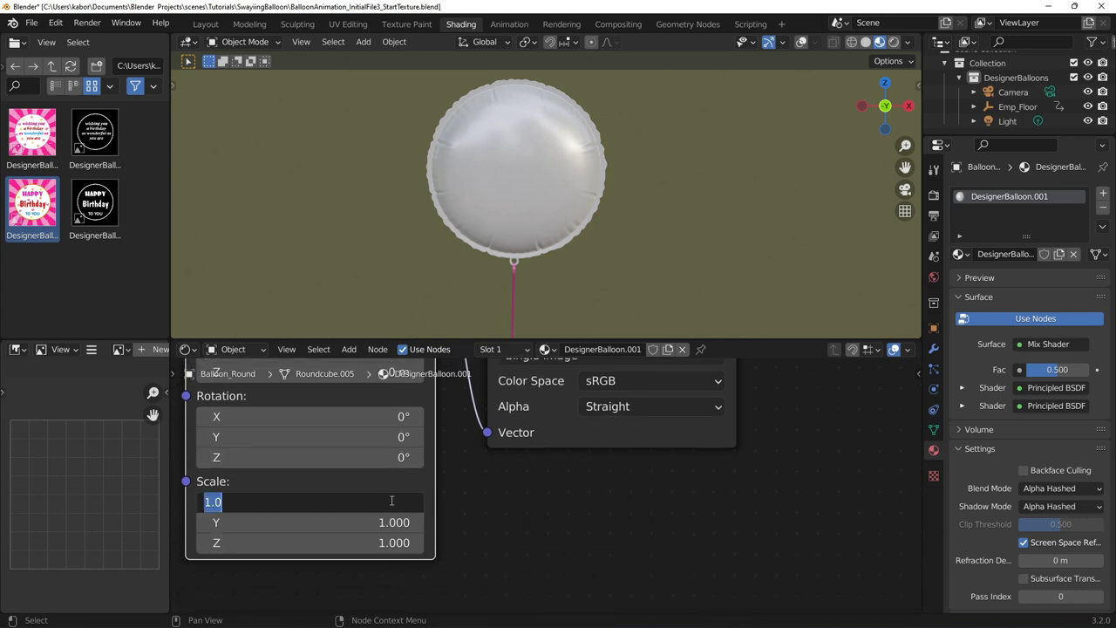
type("0.85")
key("Return")
left_click(394, 521)
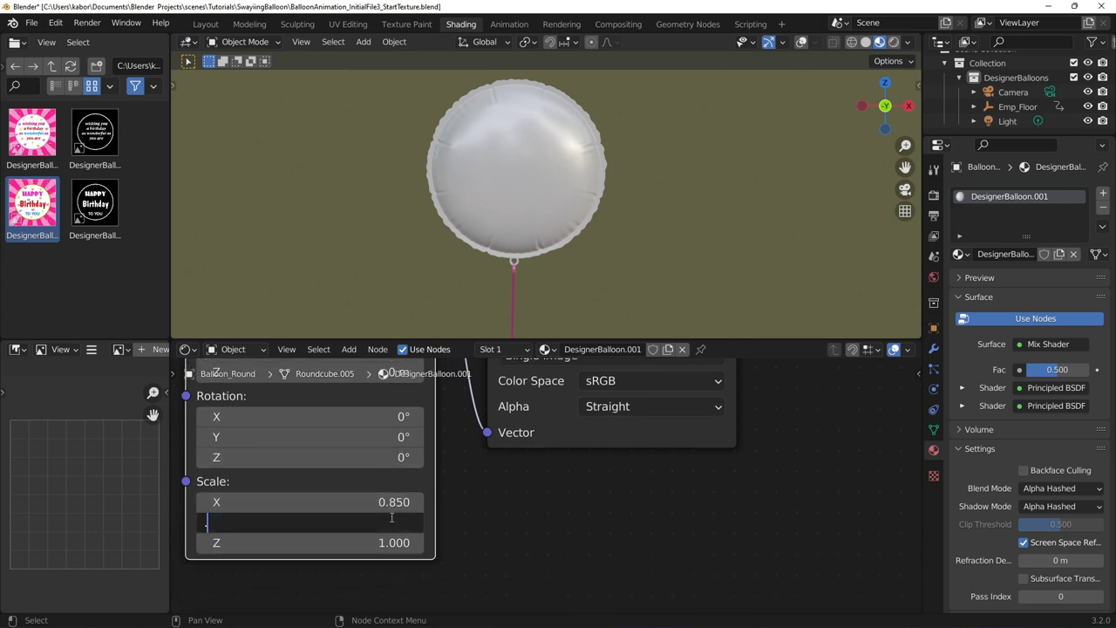
type("0.82")
key("Return")
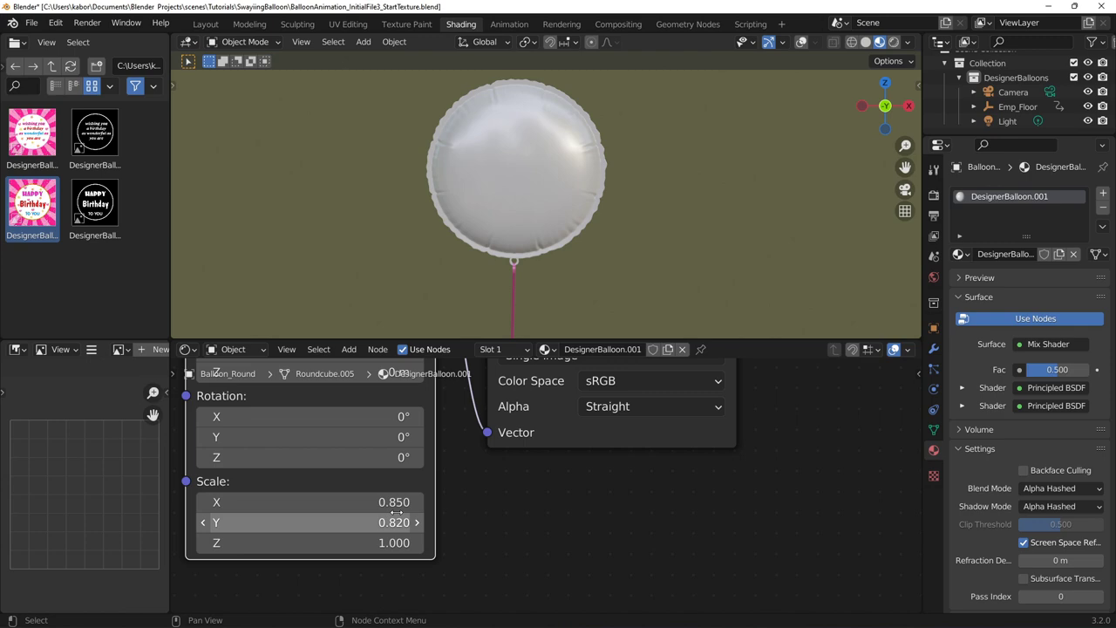
- Connect the front texture's Color output to the Base Color of both Principled BSDF nodes
scroll(466, 512, "down", 7)
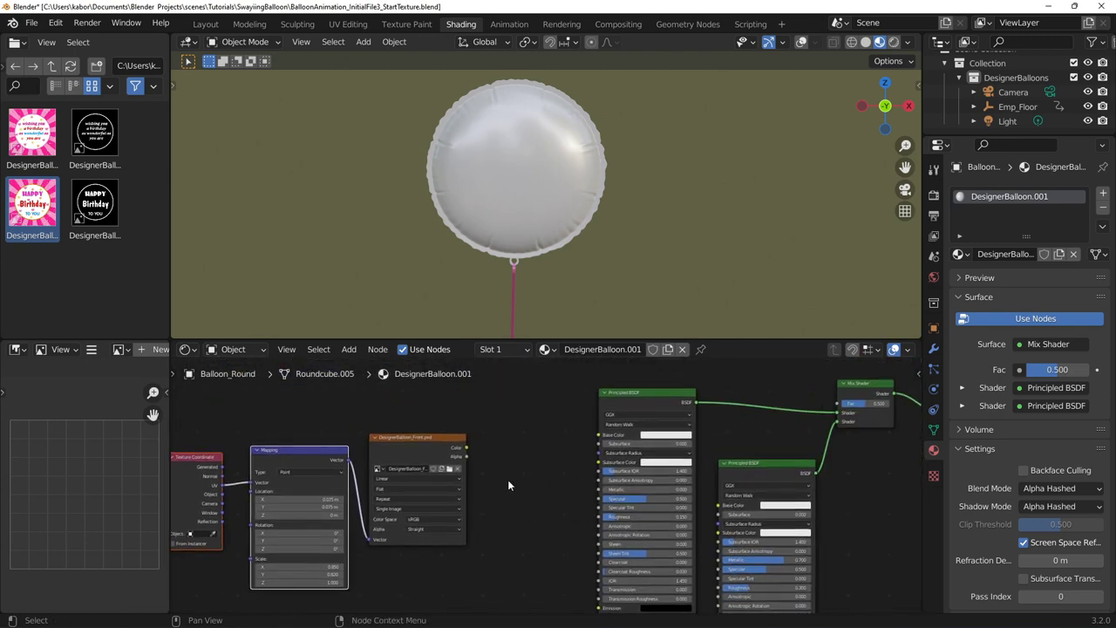
left_click_drag(467, 449, 600, 433)
left_click_drag(466, 455, 638, 485)
- Add the DesignerBalloon_Front_Mask.psd texture, feed it the Mapping vector, and connect its Color to the Mix Shader's Fac
middle_click_drag(515, 508, 538, 603)
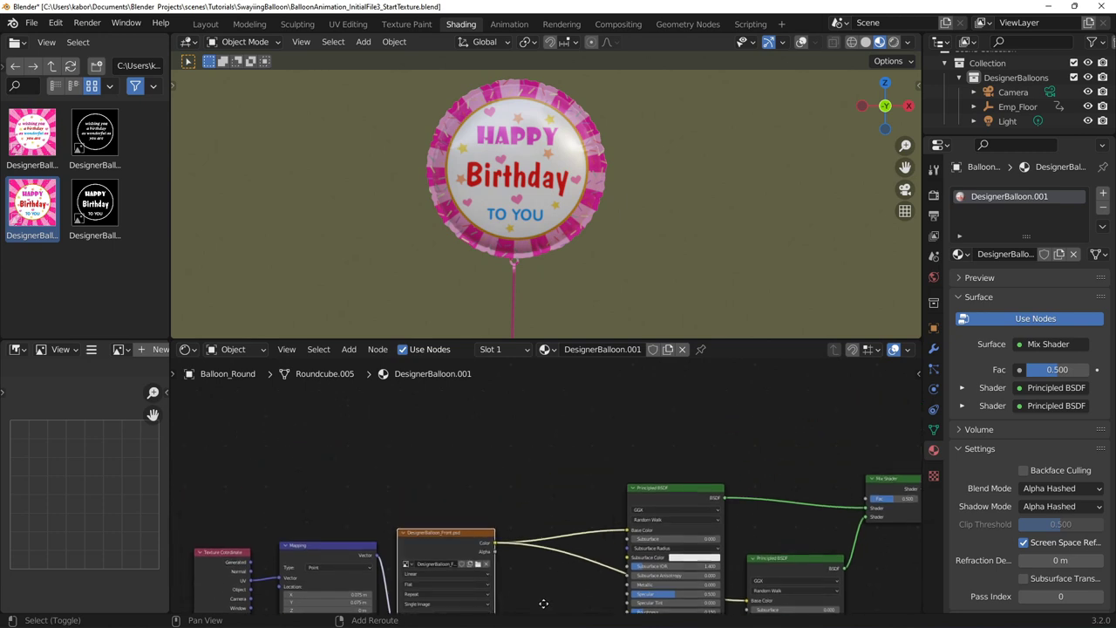
left_click_drag(95, 203, 445, 409)
left_click_drag(378, 557, 420, 508)
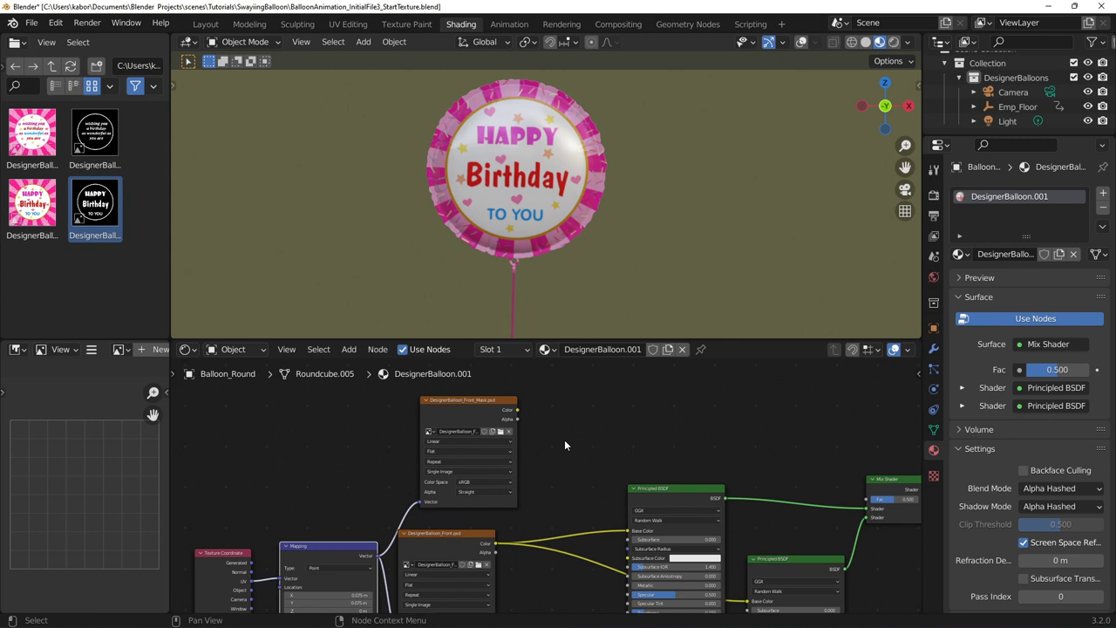
middle_click_drag(565, 445, 417, 440)
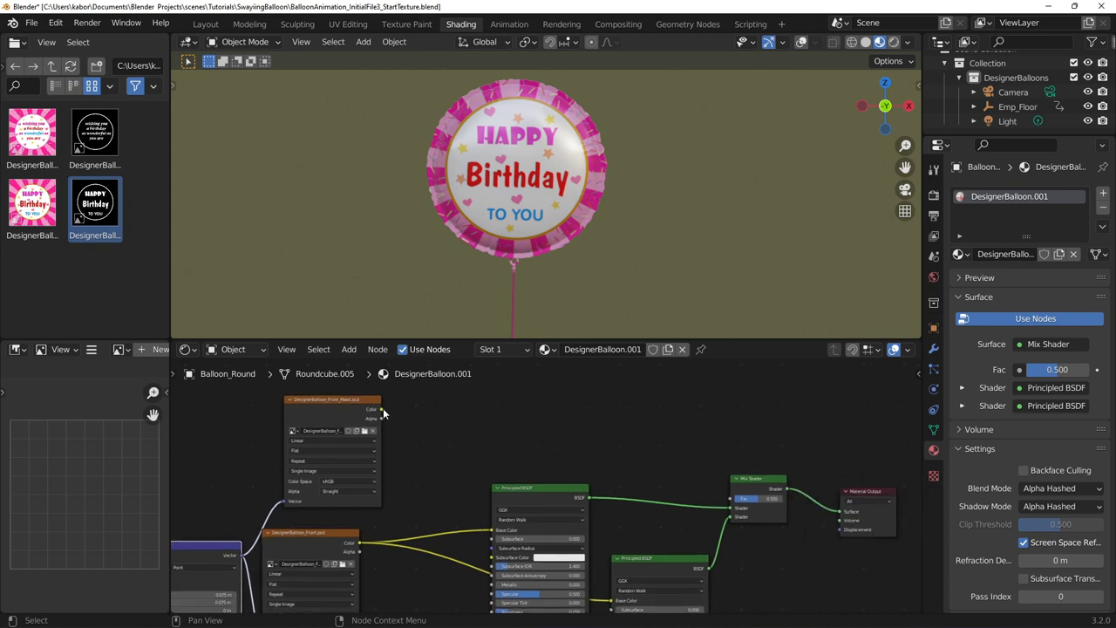
left_click_drag(381, 409, 732, 499)
- Set the Roughness of the metallic Principled BSDF to 0.1
scroll(732, 499, "up", 5)
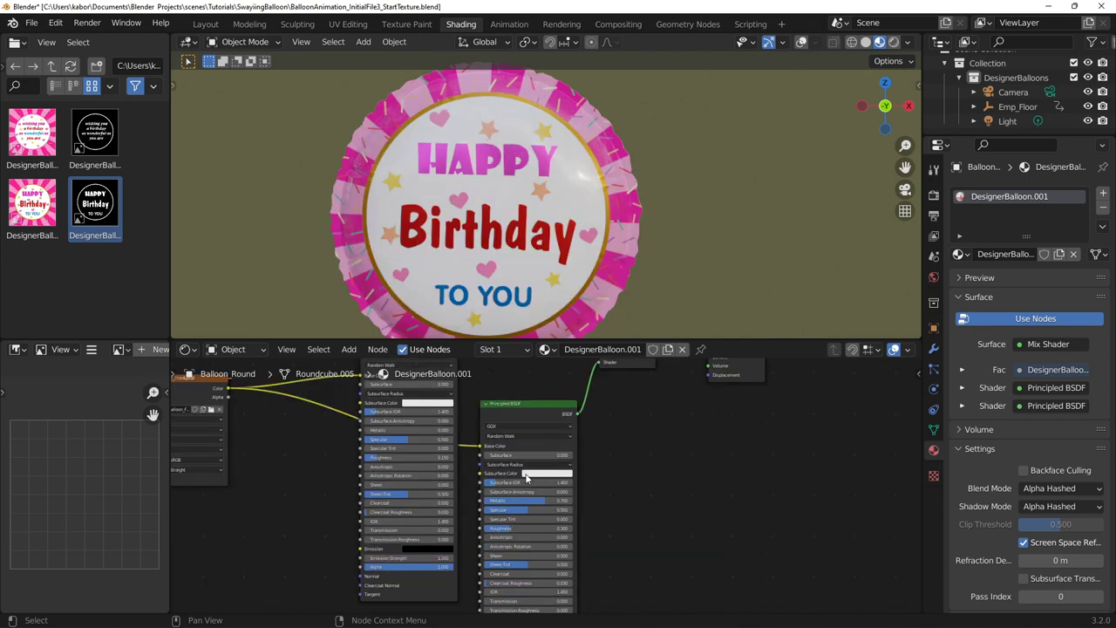
scroll(576, 502, "down", 3, "ctrl")
mouse_move(576, 502)
left_mouse_down()
mouse_move(610, 502)
mouse_move(485, 502)
mouse_move(577, 502)
left_mouse_up()
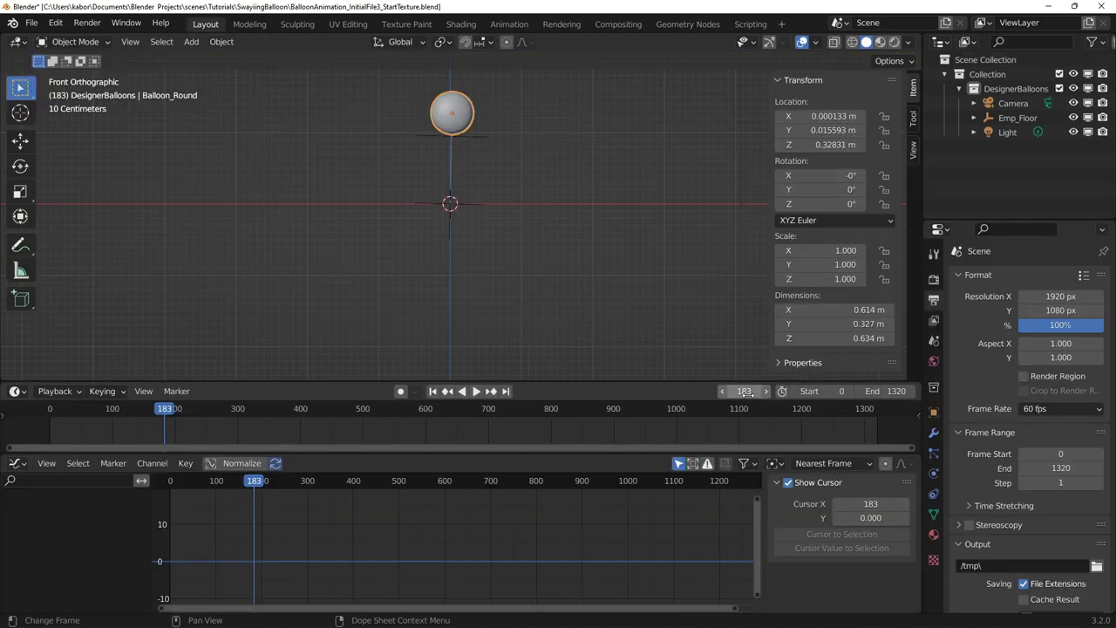
- Set the current frame to 400 in the Layout workspace and return to Shading to show the balloon's back side
left_click(741, 392)
type("4")
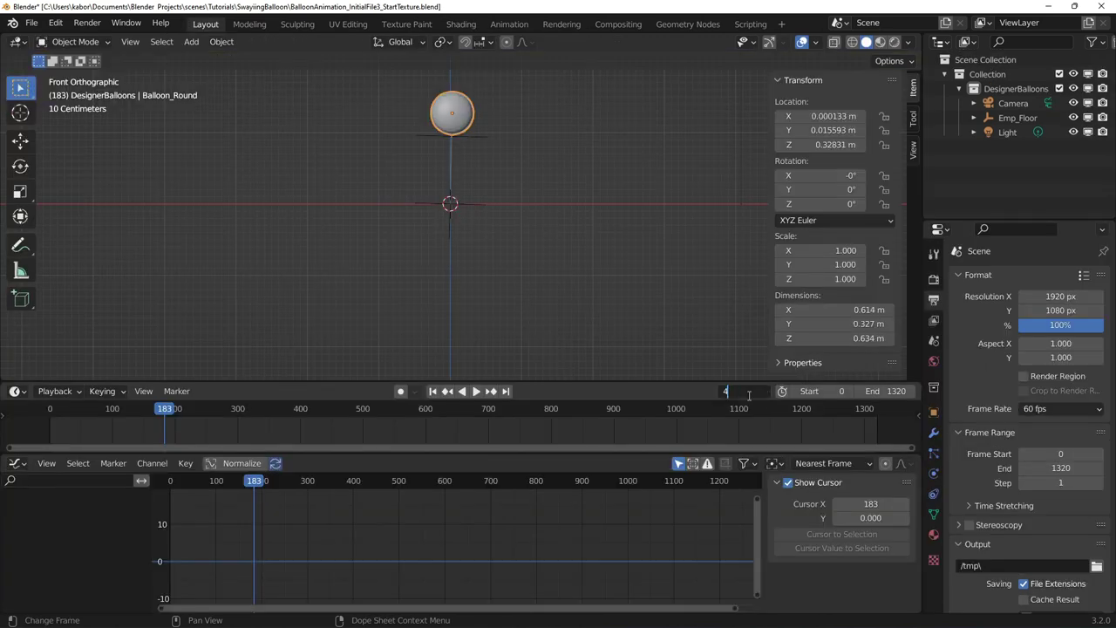
type("00")
key("Return")
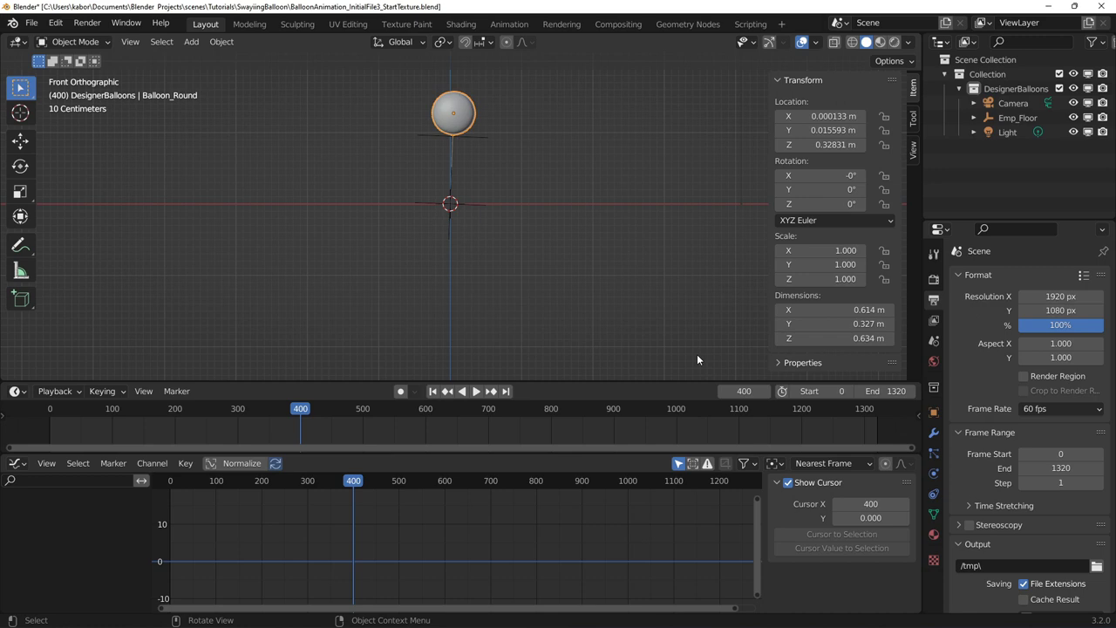
left_click(461, 24)
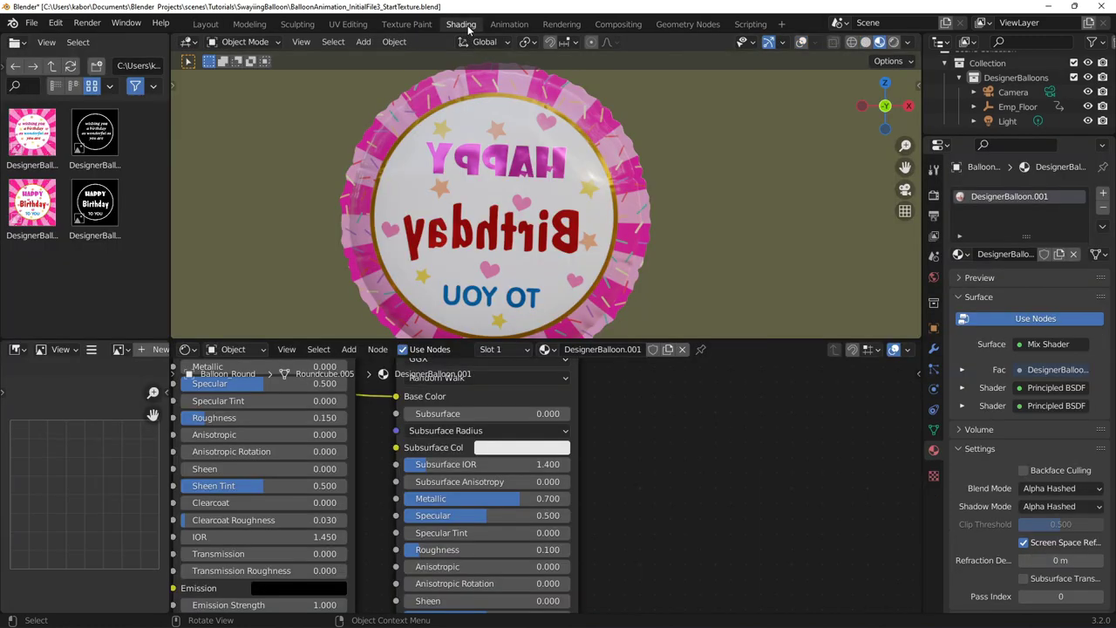
- Add a second material slot to Balloon_Round and assign the existing DesignerBalloon.001 material to it
left_click(1102, 196)
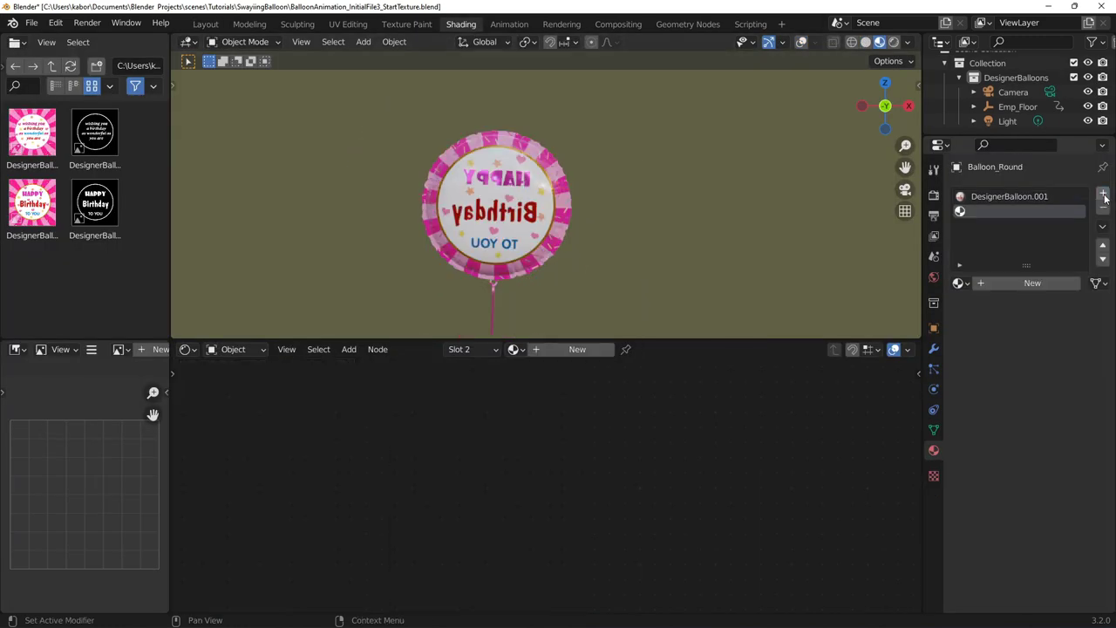
left_click(961, 284)
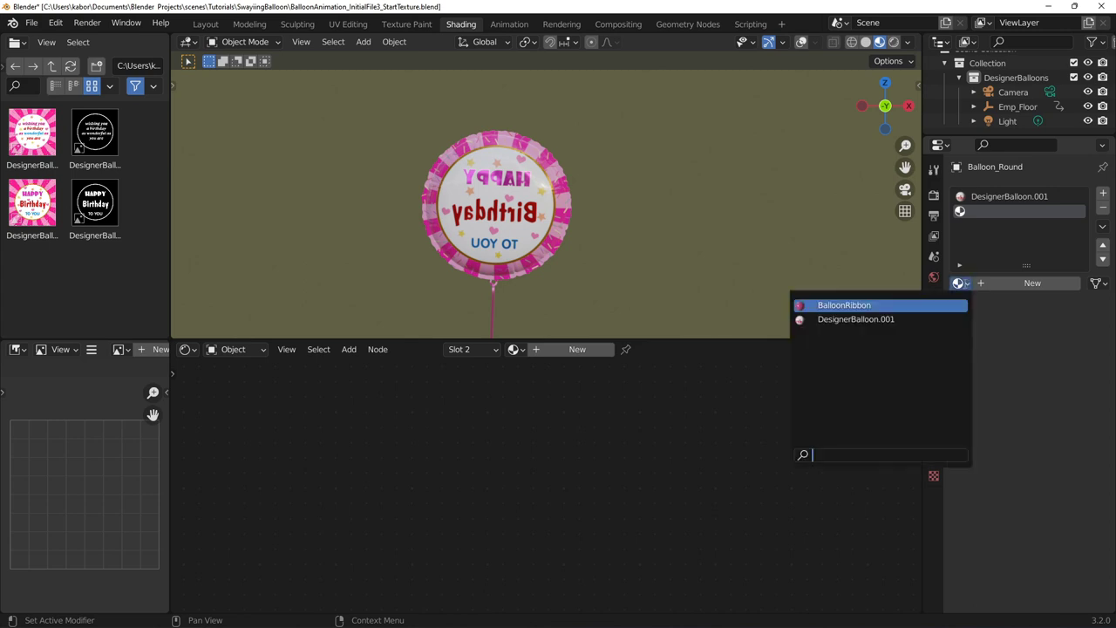
left_click(898, 322)
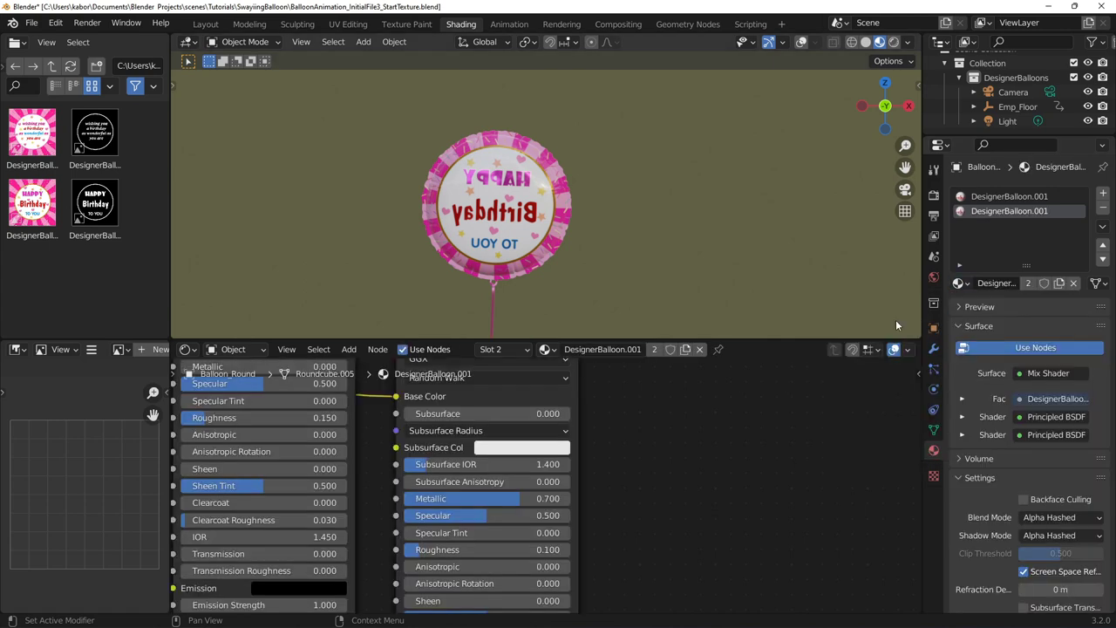
- Make the second slot's material a single-user copy and assign it to the faces on the balloon's visible back side
left_click(1028, 283)
key("shift+alt+z")
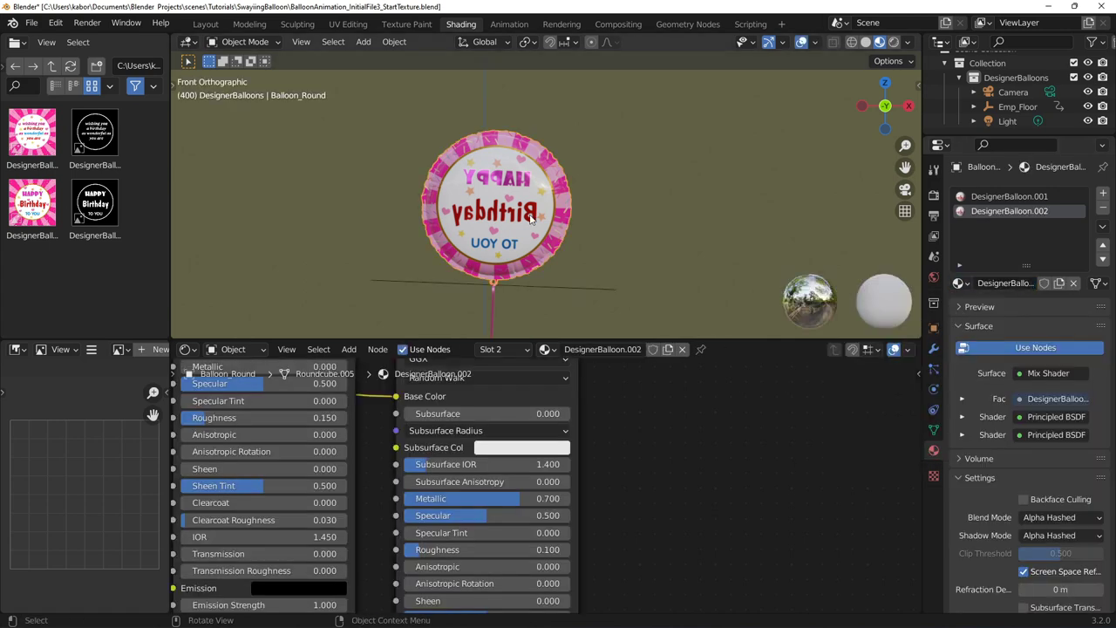
key("Tab")
left_click_drag(397, 110, 622, 303)
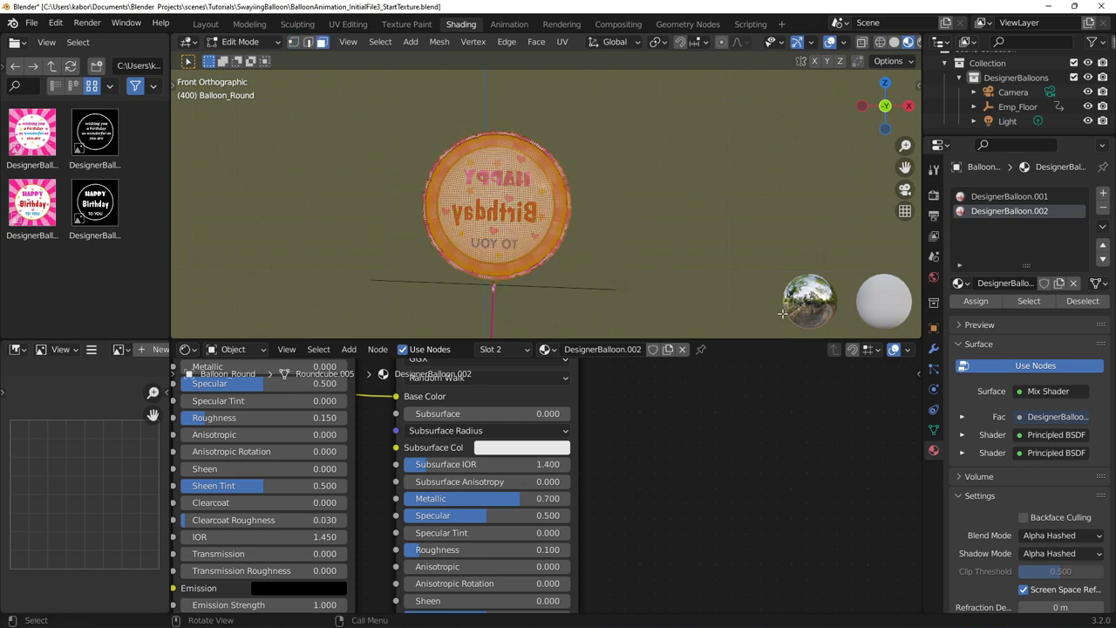
left_click(977, 301)
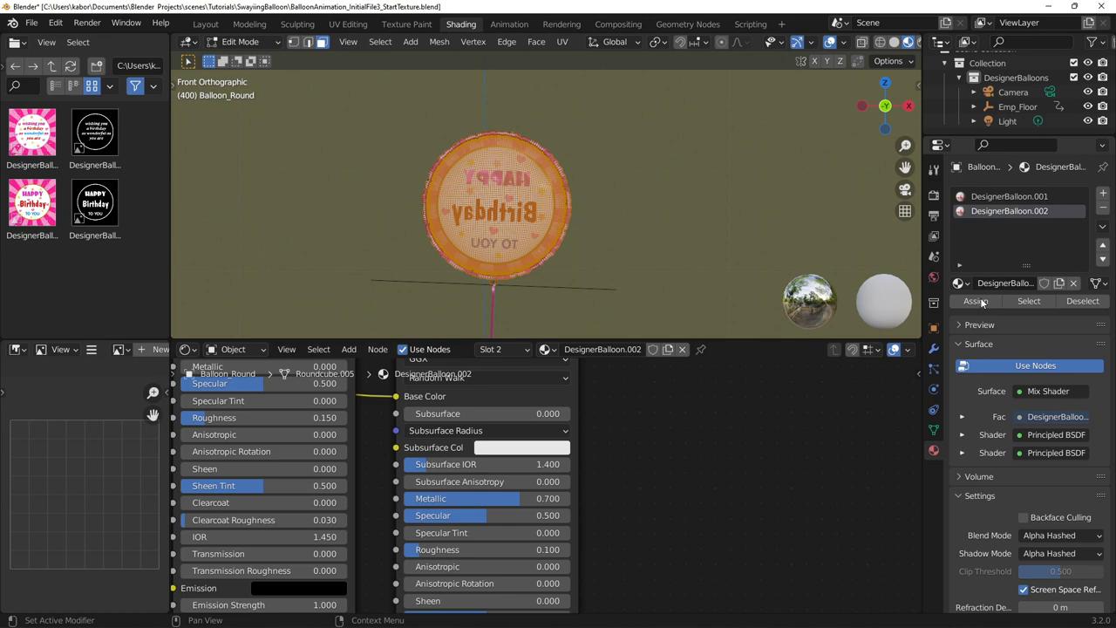
key("Tab")
- Replace the back material's design and mask images with DesignerBalloon_Back.psd and DesignerBalloon_Back_Mask.psd
left_click(375, 529)
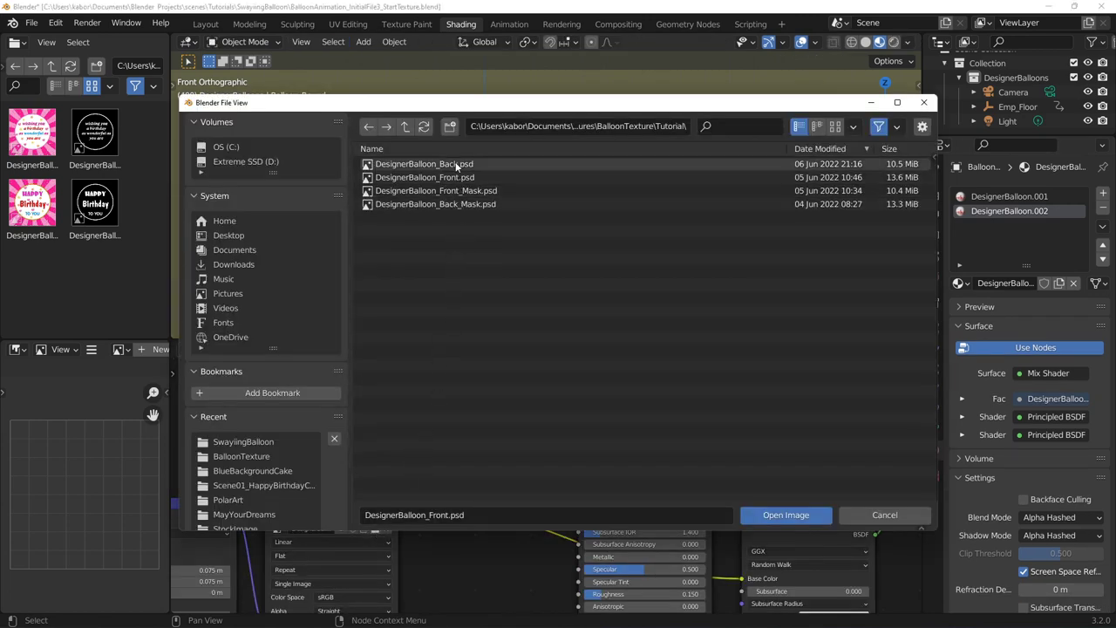
double_click(457, 166)
left_click(456, 415)
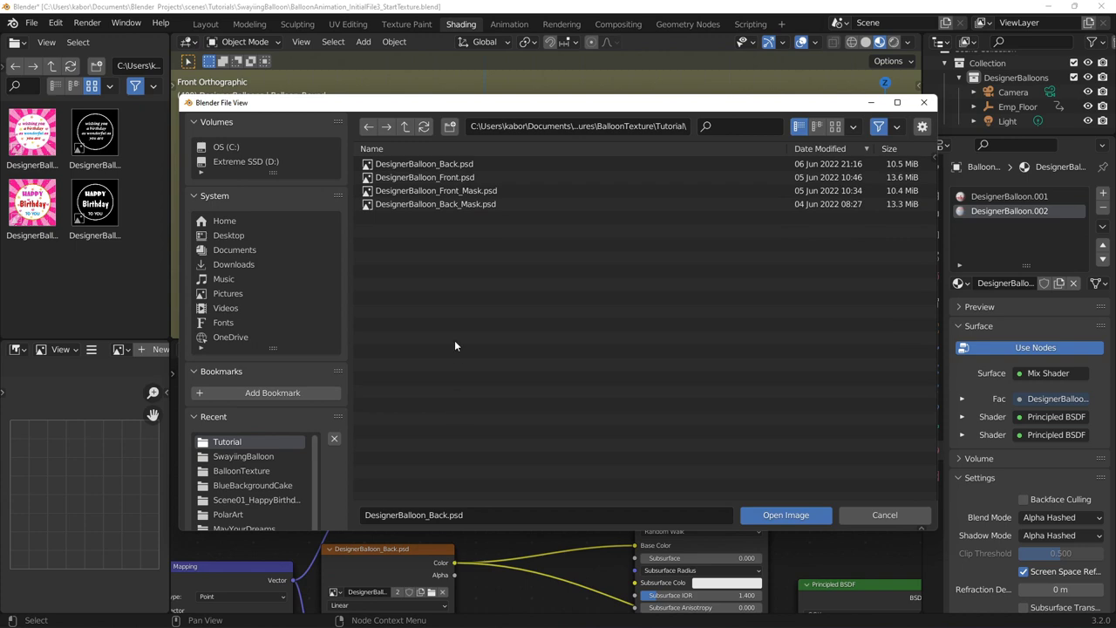
double_click(454, 205)
- Set the back material's Mapping Location X to -0.075 m and Rotation Y to 180°
middle_click_drag(262, 454, 419, 454)
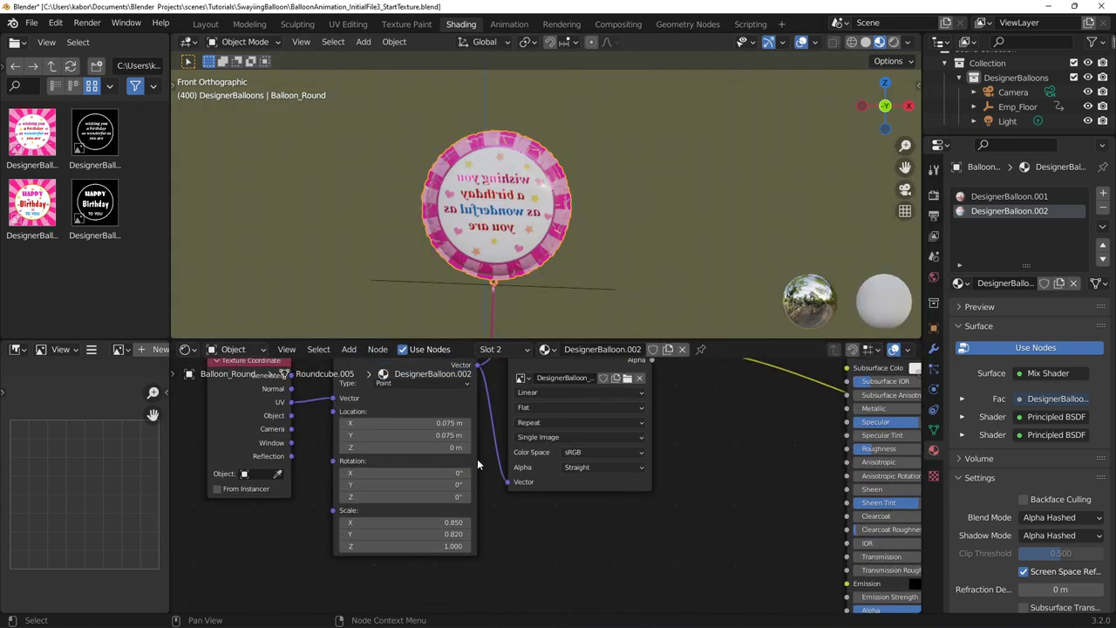
scroll(415, 408, "up", 3)
double_click(415, 407)
type("-0.075")
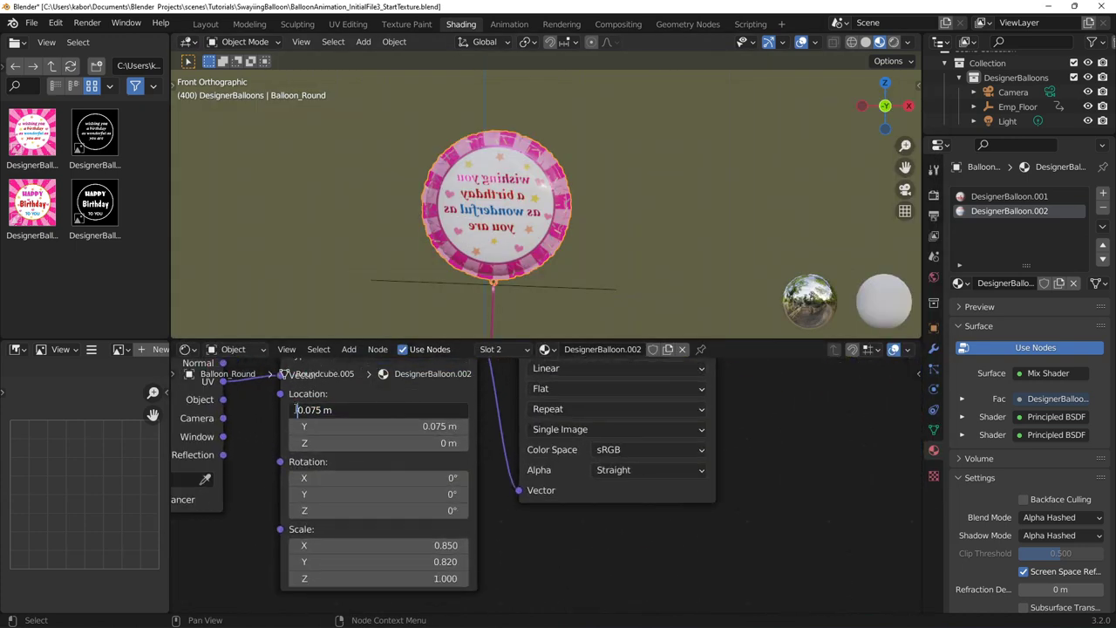
key("Return")
double_click(368, 494)
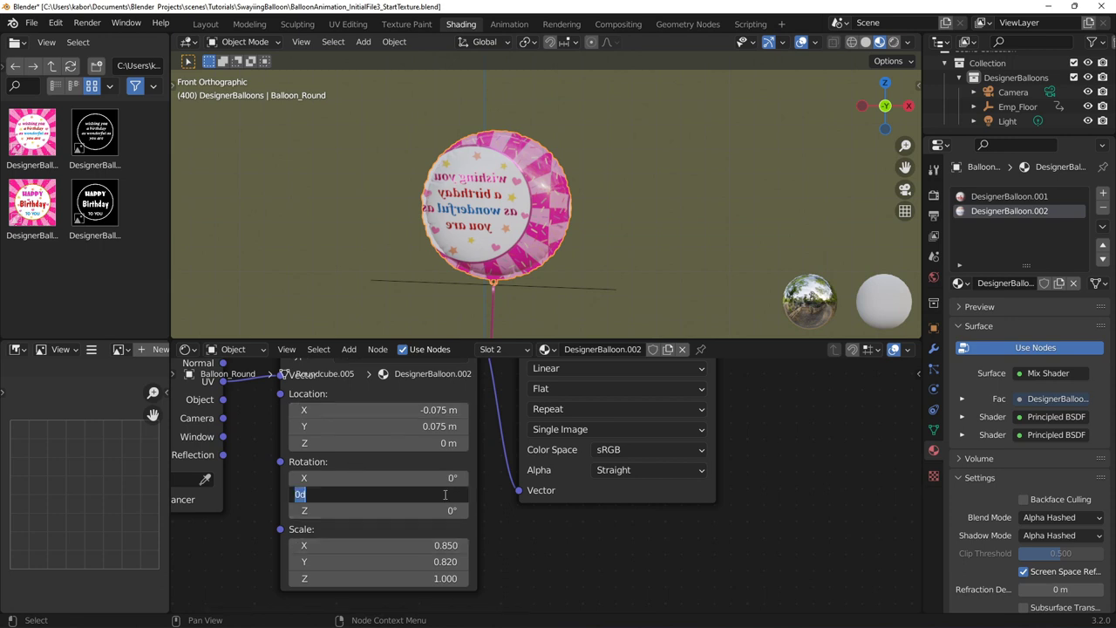
type("180")
key("Return")
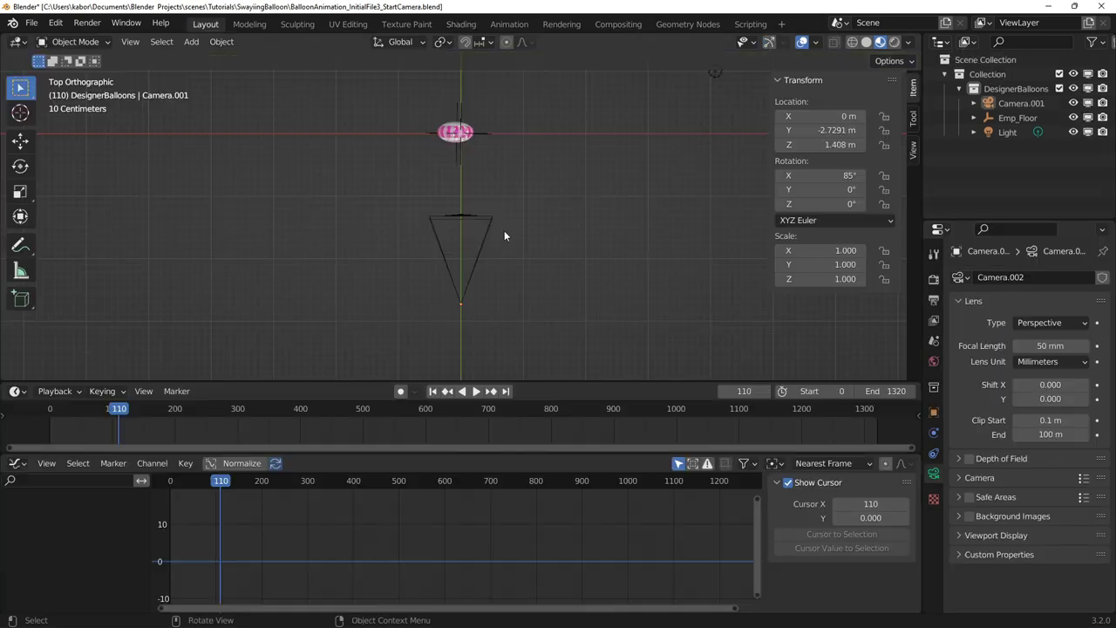
- Select the camera, go to frame 0, and play the balloon animation through the camera view
left_click(484, 230)
middle_click_drag(484, 230, 413, 131)
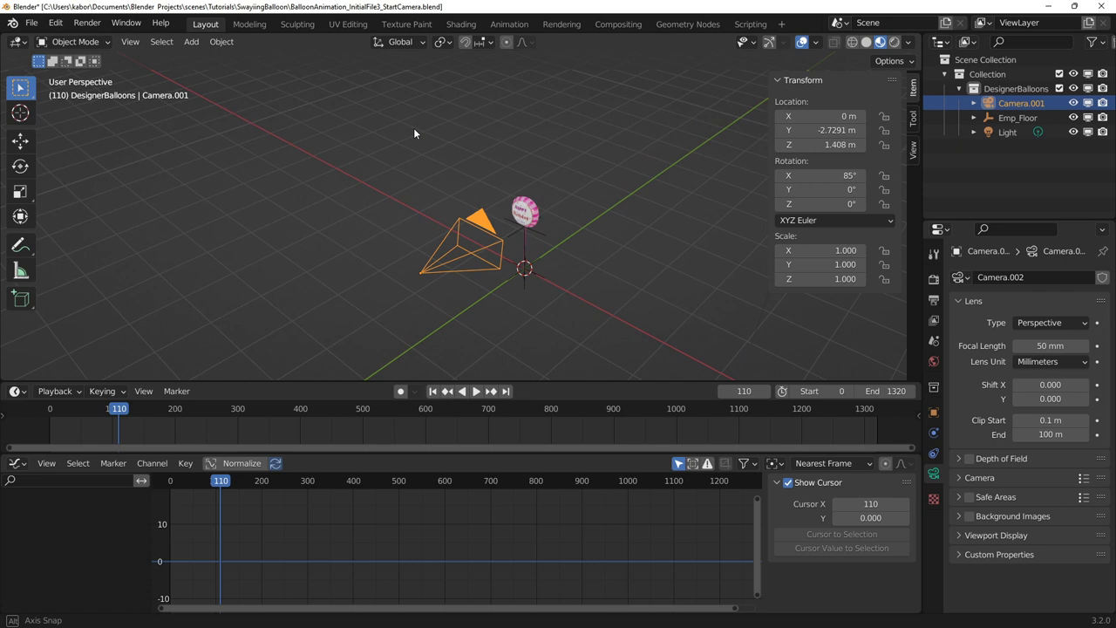
left_click_drag(120, 409, 42, 414)
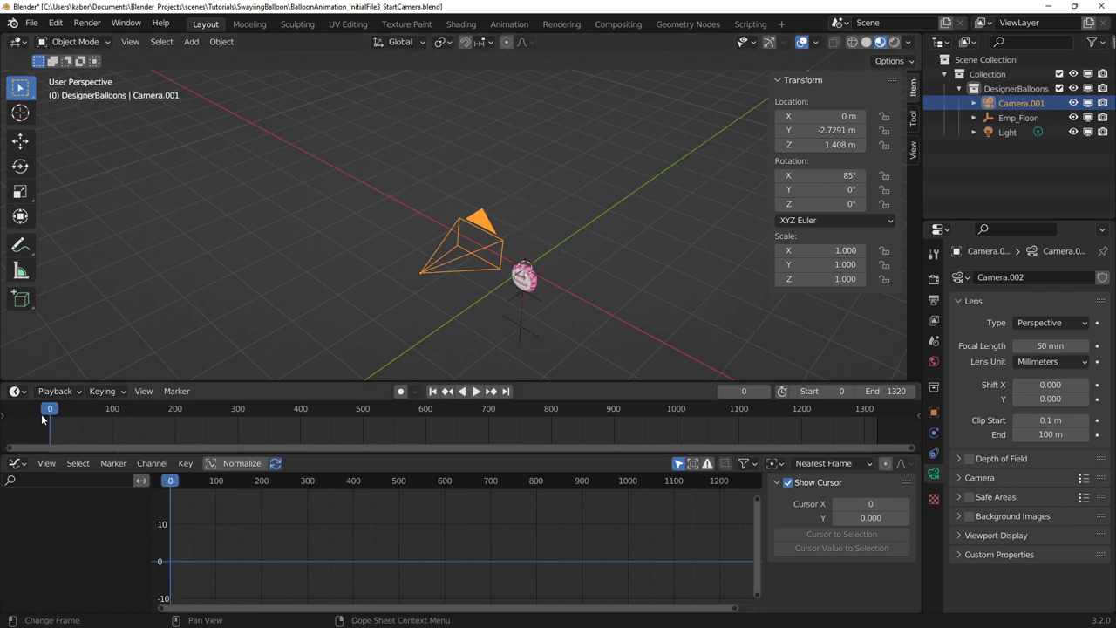
key("KP_0")
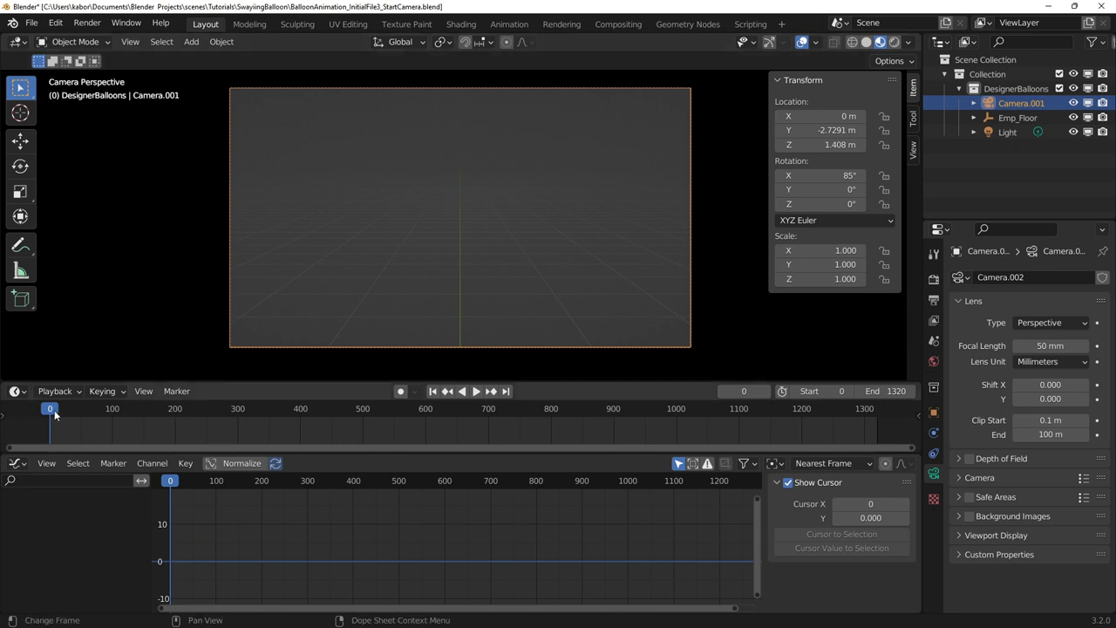
key("space")
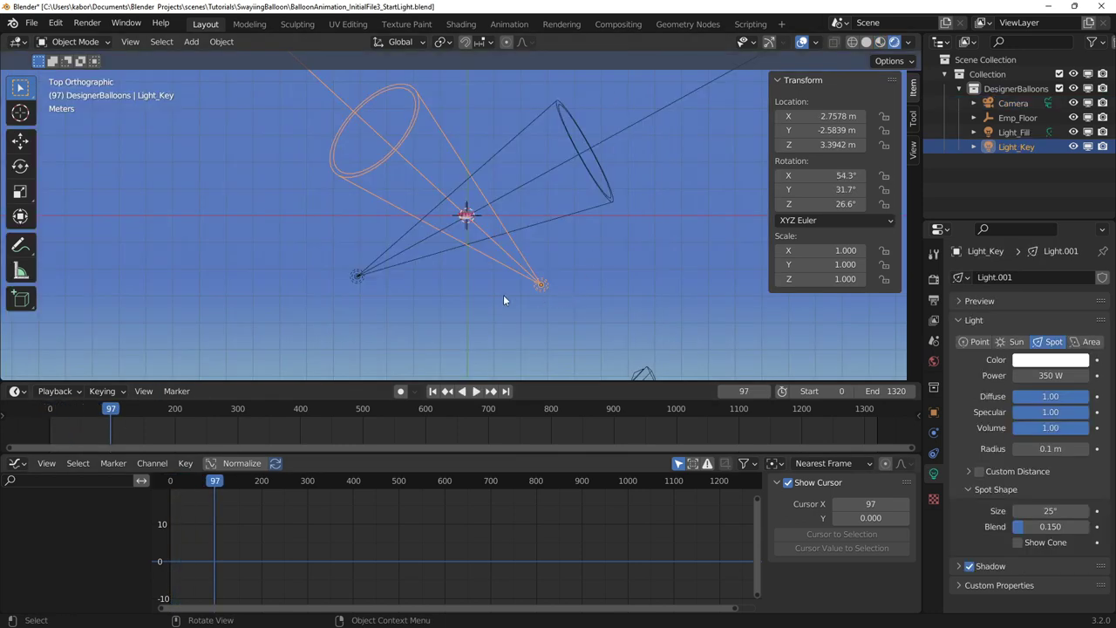
- Inspect the placement and spot settings of Light_Key and Light_Fill around the balloon
scroll(503, 300, "up", 1)
left_click(617, 273)
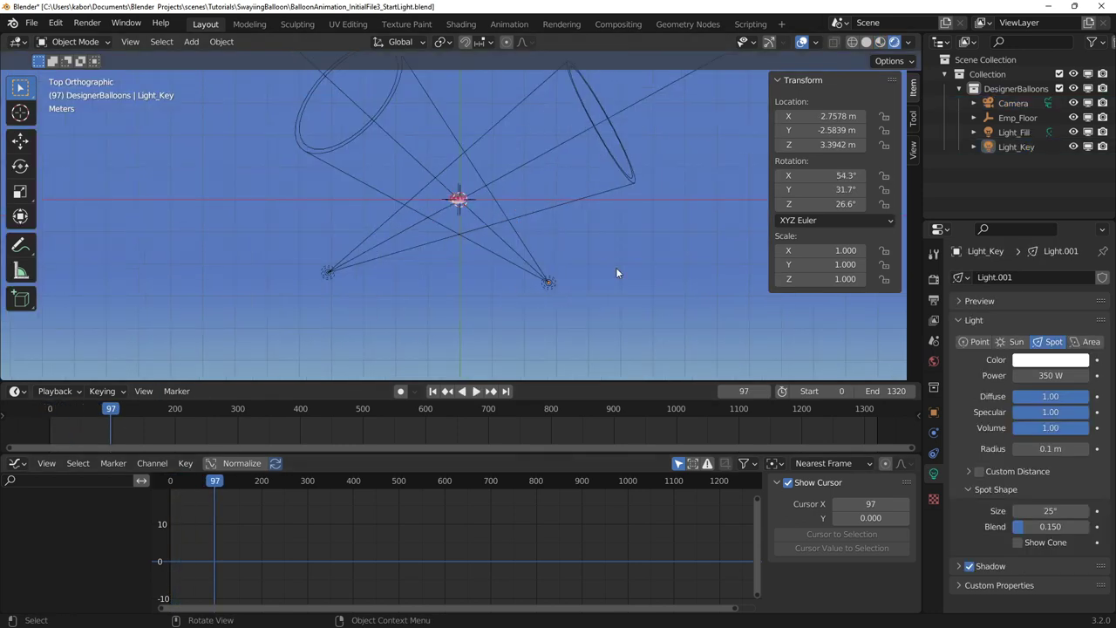
left_click(534, 273)
left_click(352, 257)
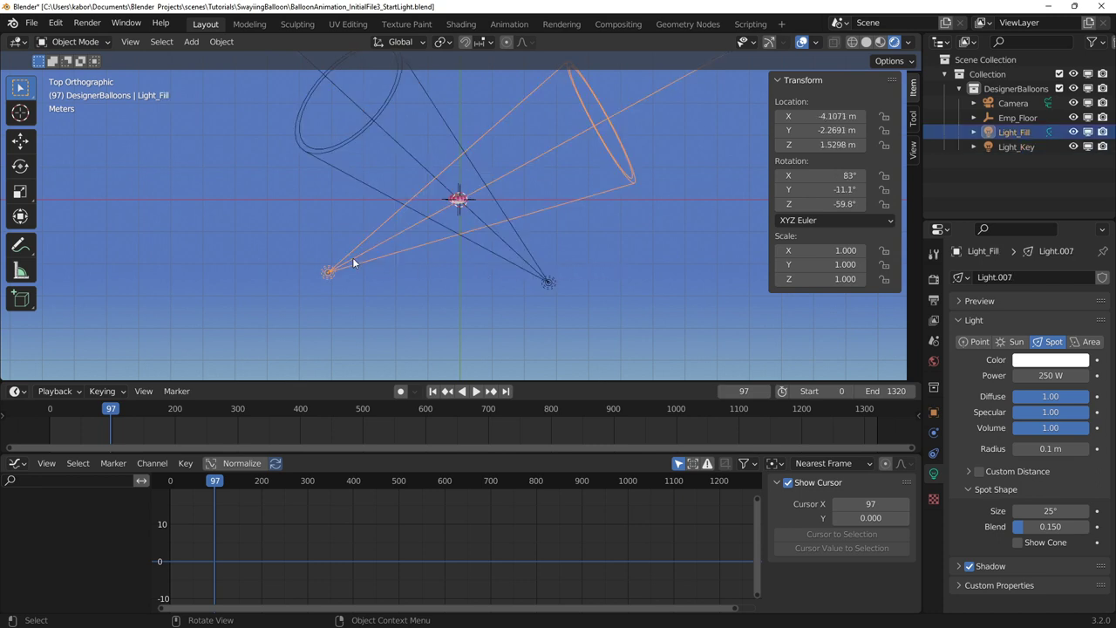
mouse_move(514, 269)
middle_mouse_down()
mouse_move(572, 212)
mouse_move(567, 172)
middle_mouse_up()
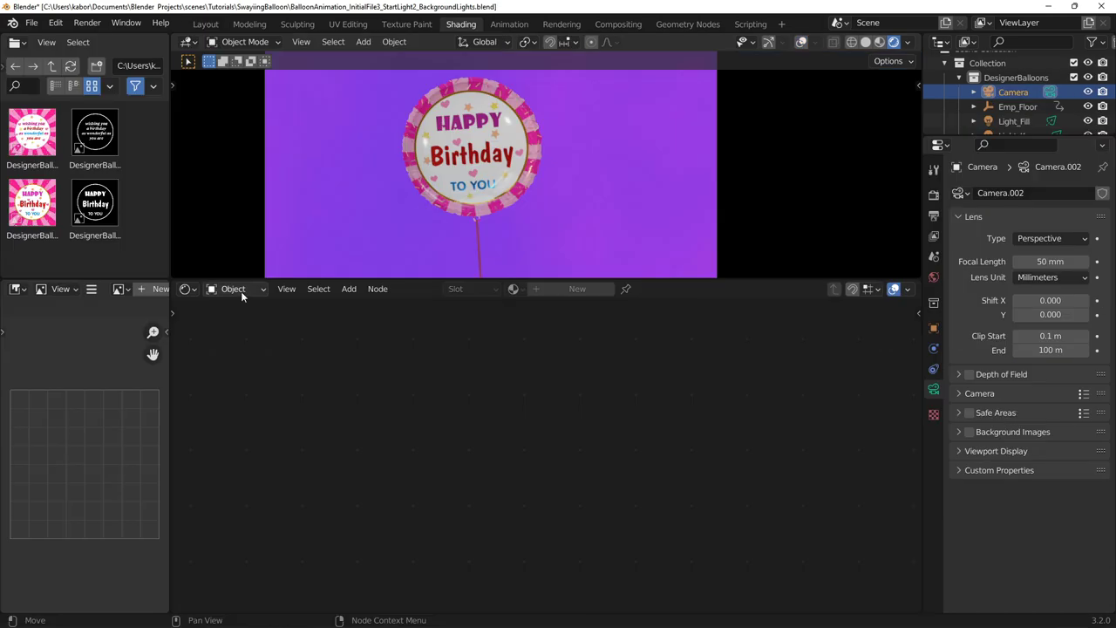
- Display the World shader nodes and examine the cayley_interior_2k.hdr environment texture with its Mapping and Background nodes
left_click(240, 290)
left_click(243, 321)
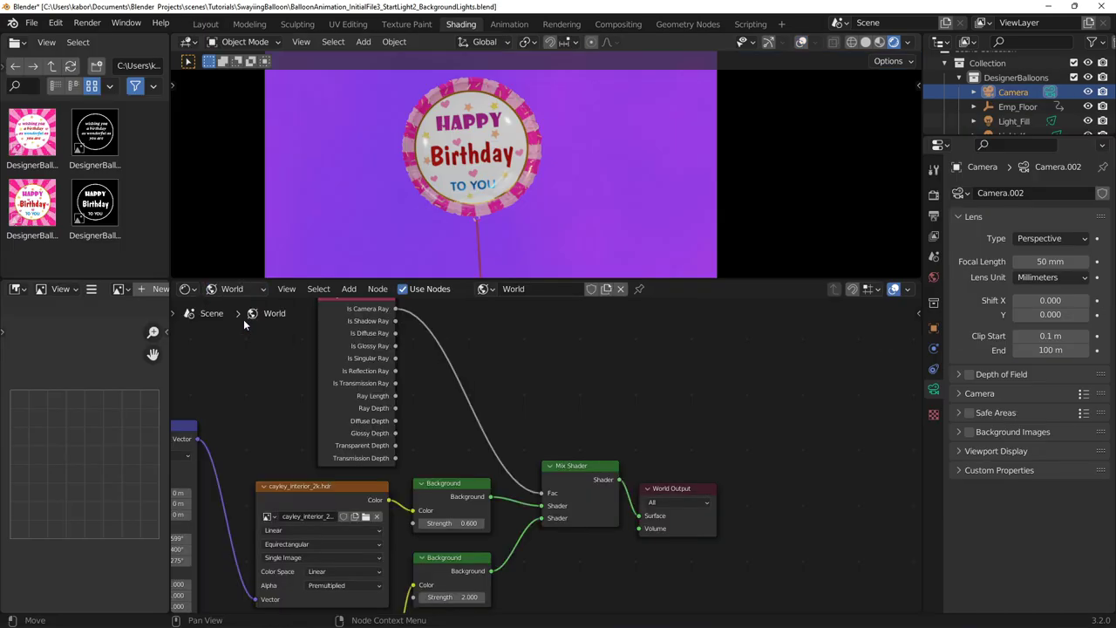
middle_click_drag(446, 387, 515, 355)
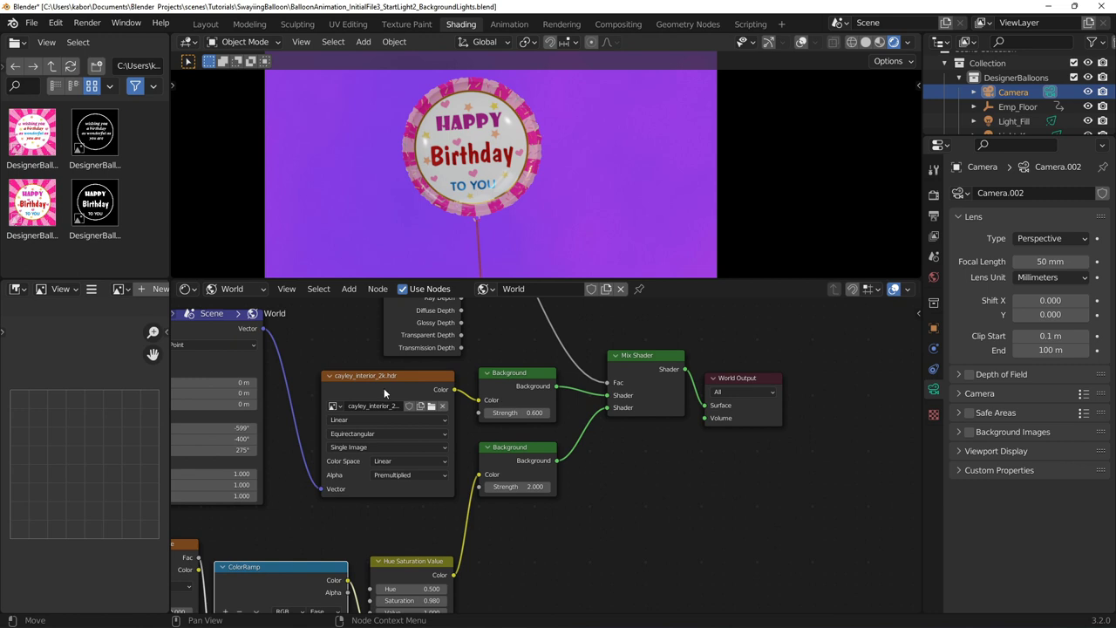
middle_click_drag(383, 388, 572, 411)
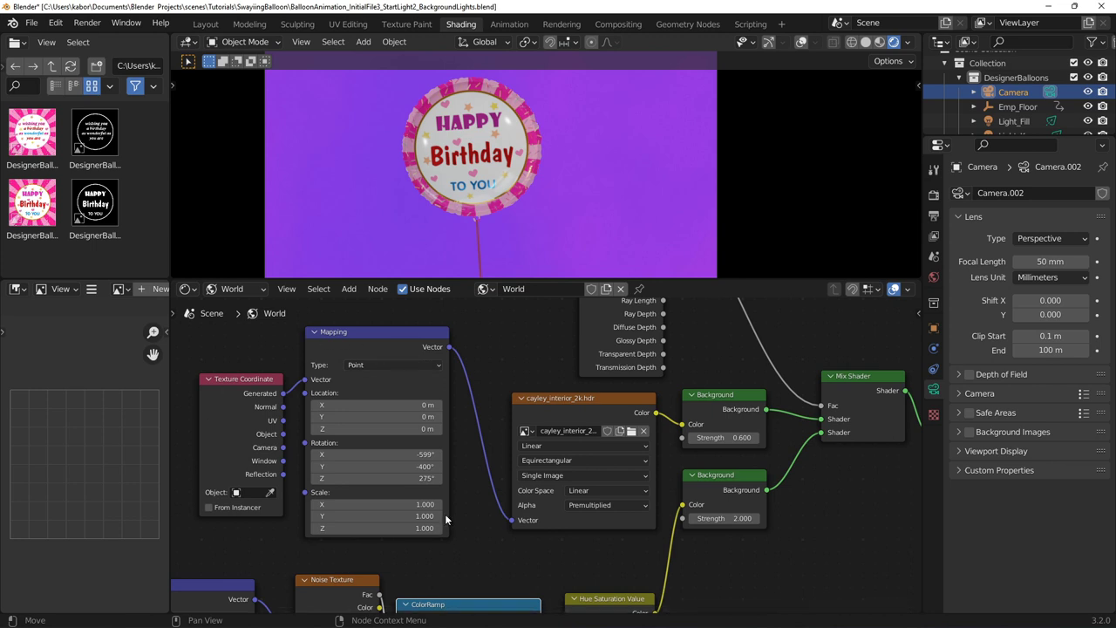
- Examine the World's Noise Texture, ColorRamp stops and Hue Saturation Value nodes, and how Light Path mixes the two backgrounds
middle_click_drag(457, 507, 380, 337)
left_click_drag(260, 409, 238, 424)
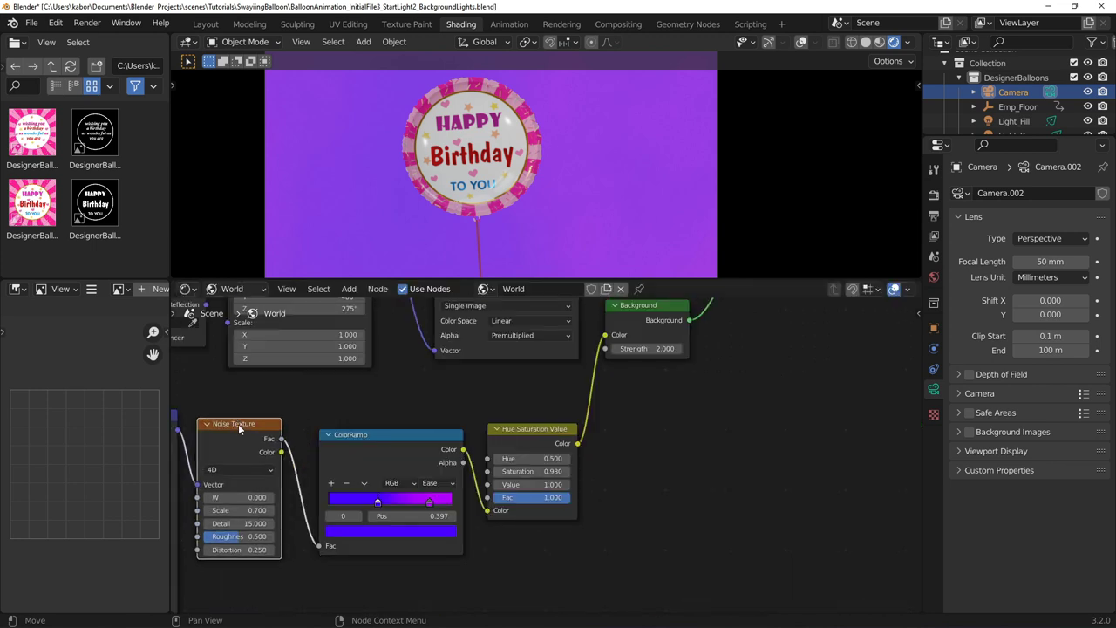
middle_click_drag(238, 424, 533, 370)
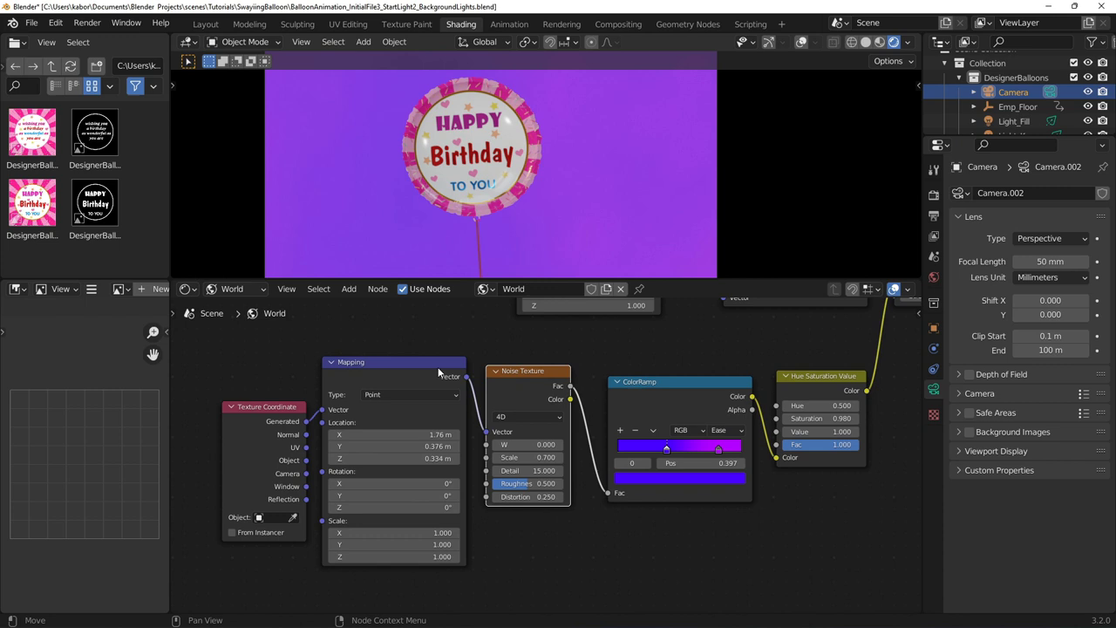
middle_click_drag(565, 486, 294, 512)
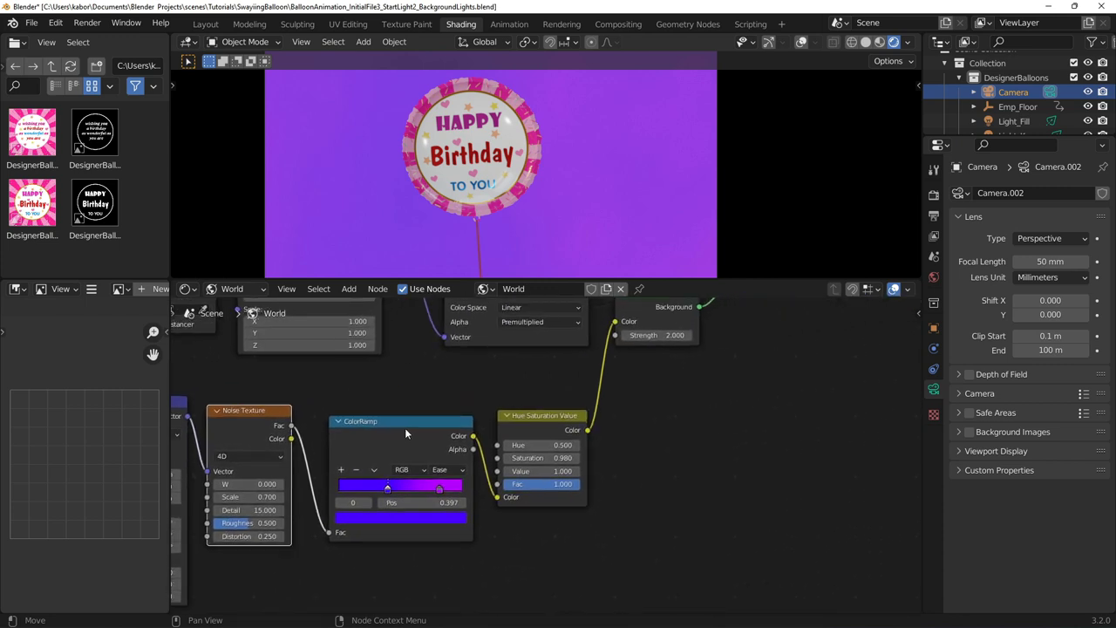
left_click(439, 489)
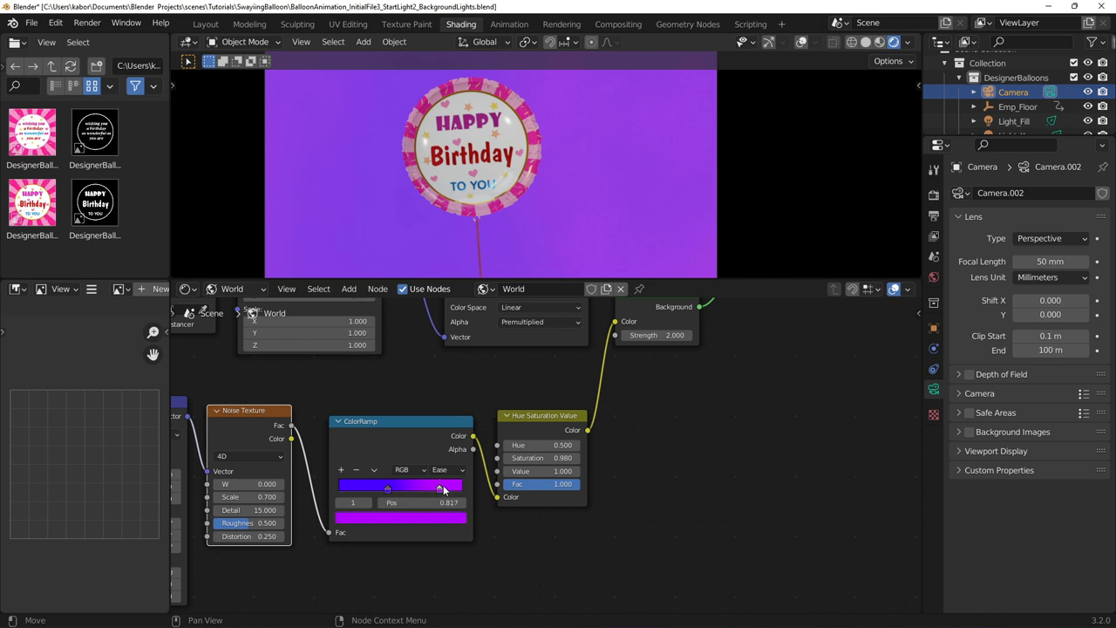
middle_click_drag(463, 484, 306, 495)
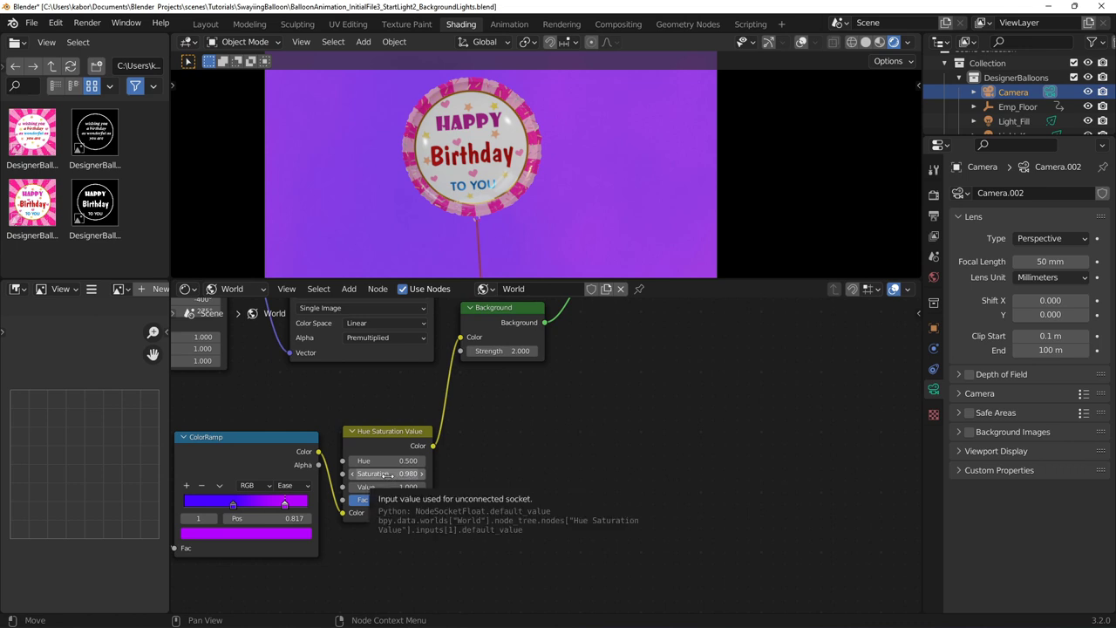
middle_click_drag(391, 474, 354, 368)
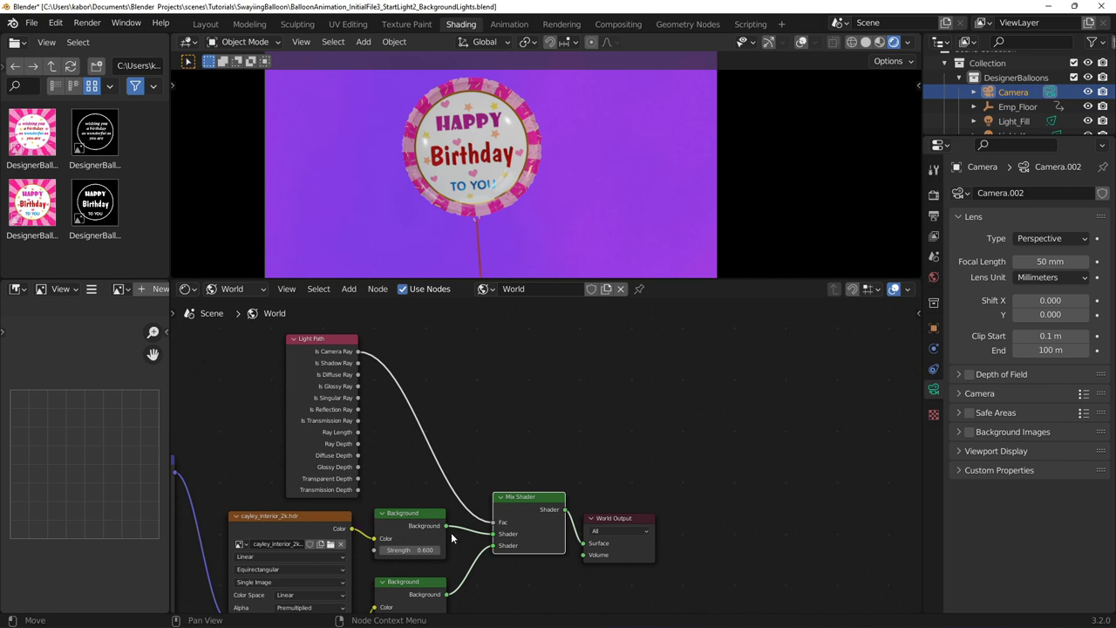
middle_click_drag(451, 532, 449, 402)
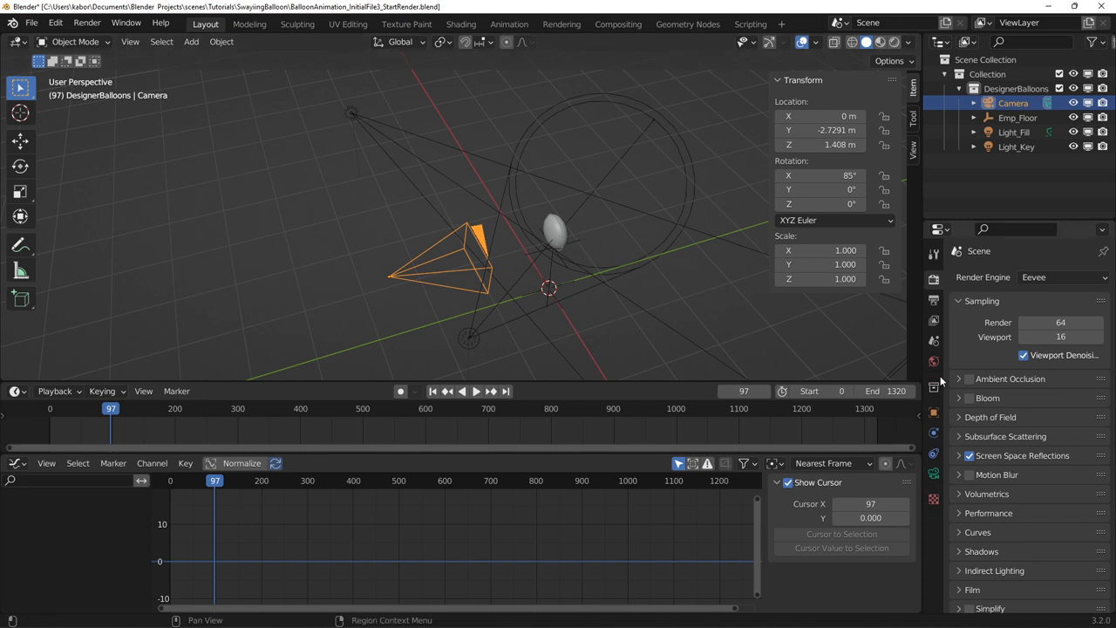
- Enable Bloom in the Eevee render settings
left_click(969, 398)
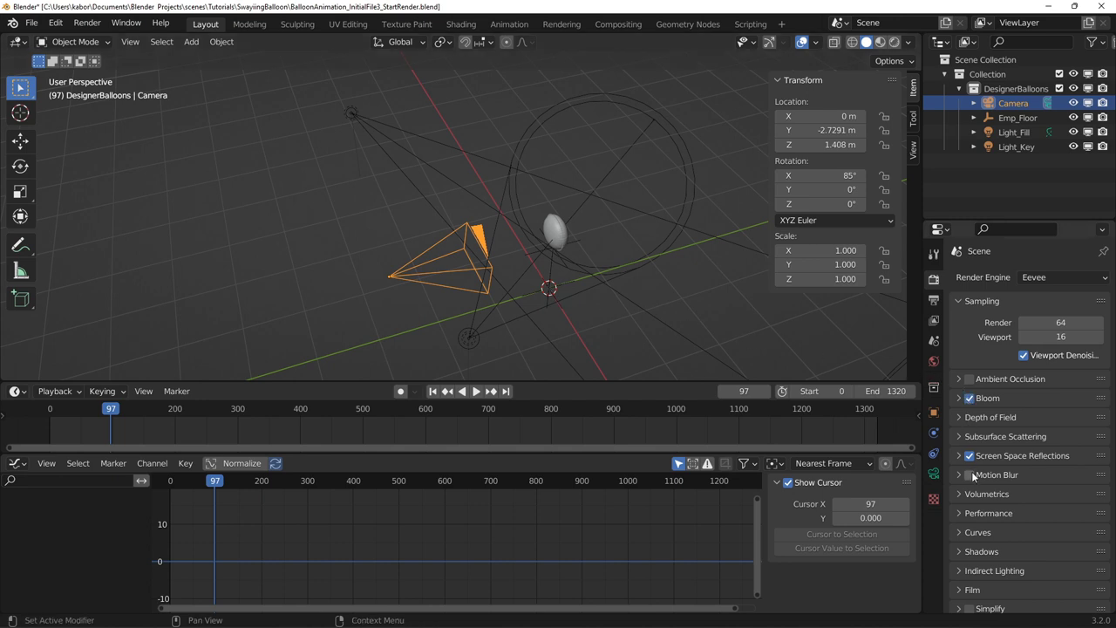